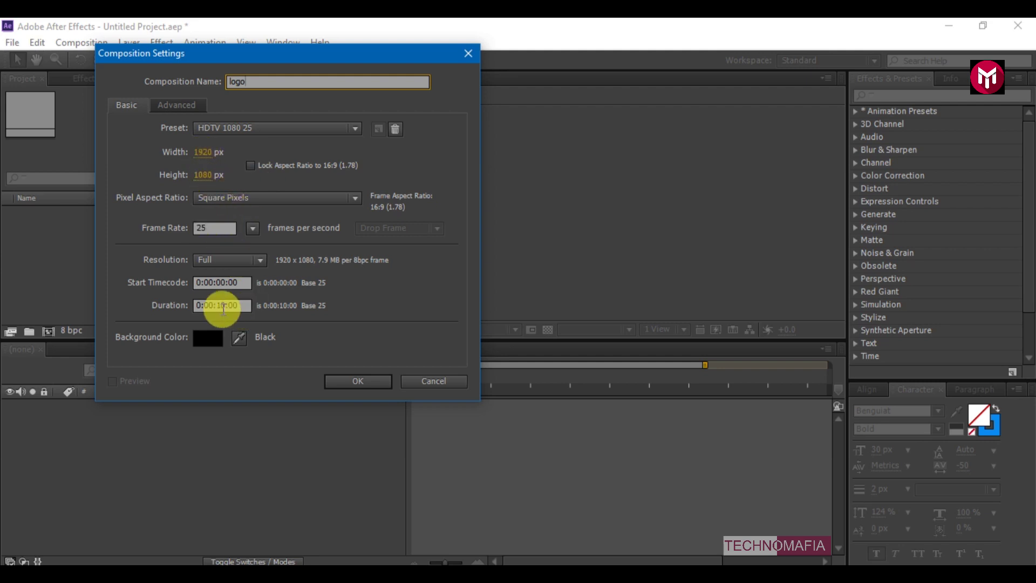
# Confirm the logo comp, import SM.png and place it as a layer in the logo comp.
pyautogui.click(331, 381)
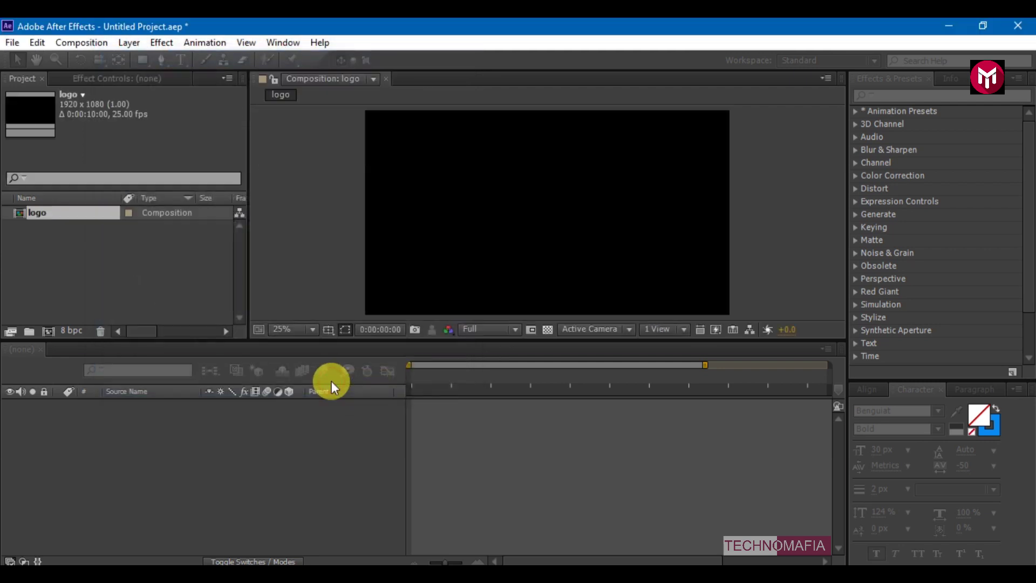
pyautogui.rightClick(131, 255)
pyautogui.moveTo(232, 316)
pyautogui.click(353, 311)
pyautogui.doubleClick(135, 129)
pyautogui.moveTo(44, 214); pyautogui.dragTo(106, 412)
pyautogui.click(106, 412)
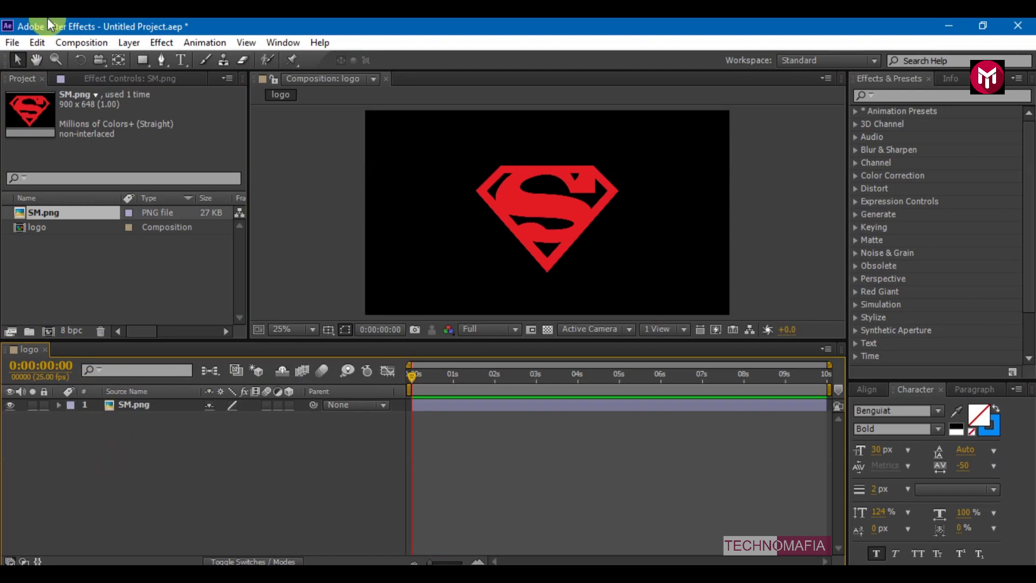
# Create a new composition named box, sized 400×400.
pyautogui.click(79, 47)
pyautogui.click(100, 59)
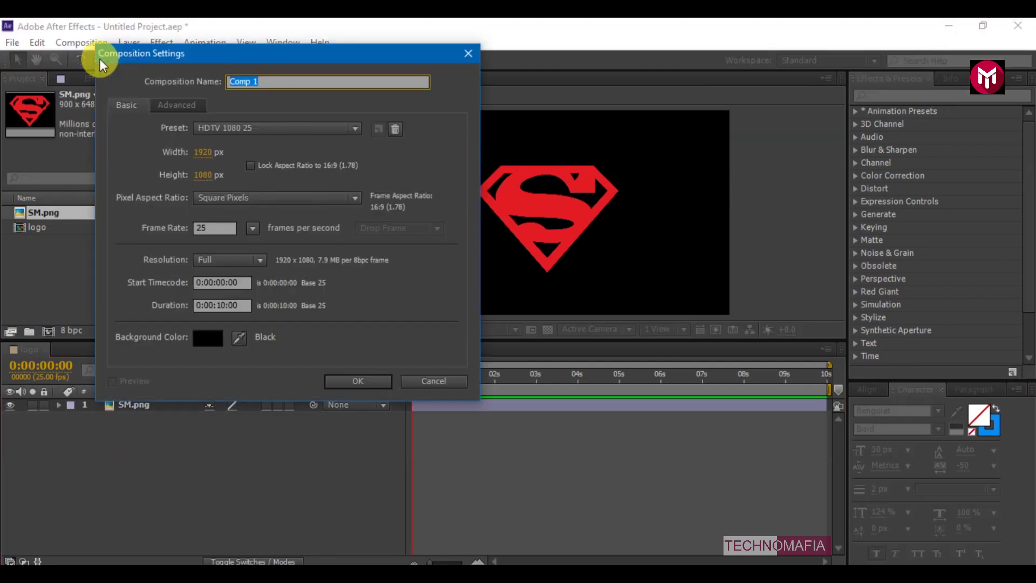
pyautogui.write('box')
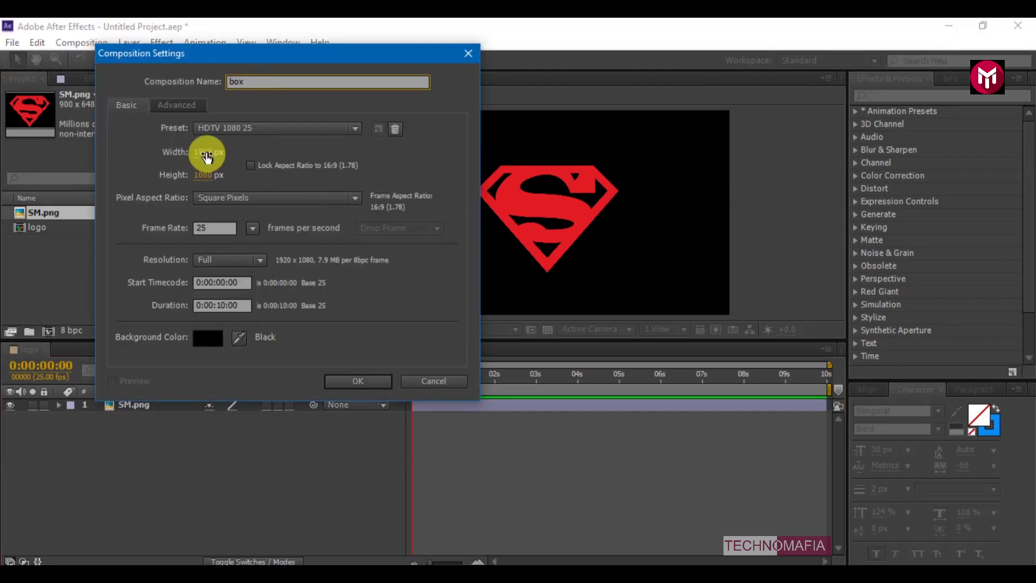
pyautogui.click(203, 154)
pyautogui.write('400')
pyautogui.press('Return')
pyautogui.click(200, 175)
pyautogui.write('400')
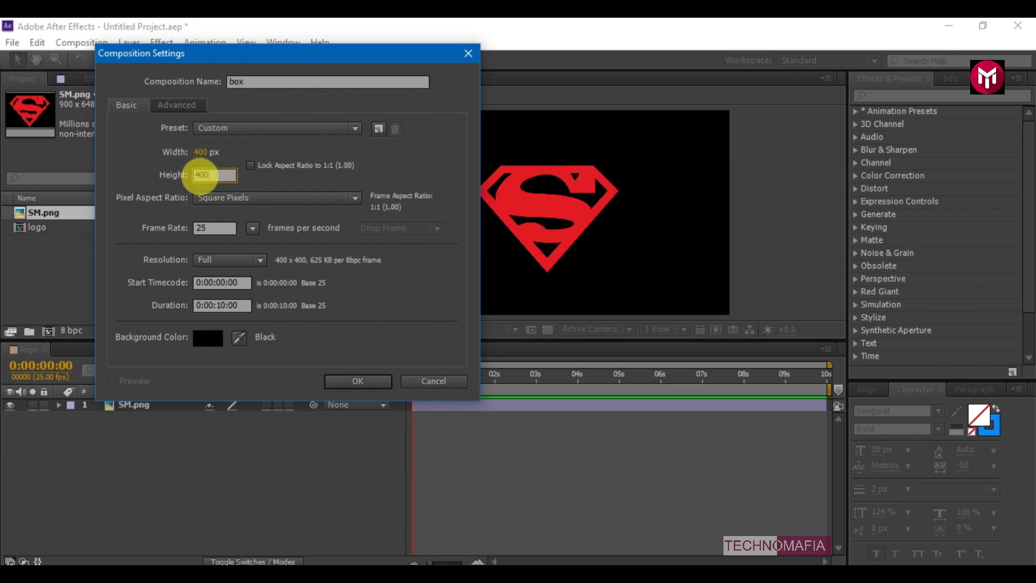
# Place the logo comp inside box and scale it to 30%.
pyautogui.click(340, 380)
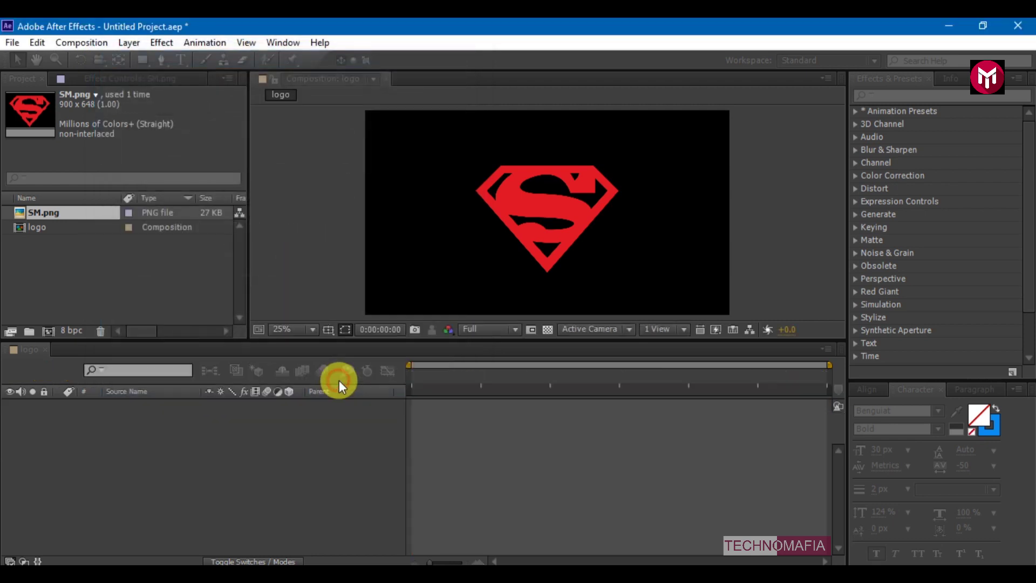
pyautogui.moveTo(31, 226); pyautogui.dragTo(83, 411)
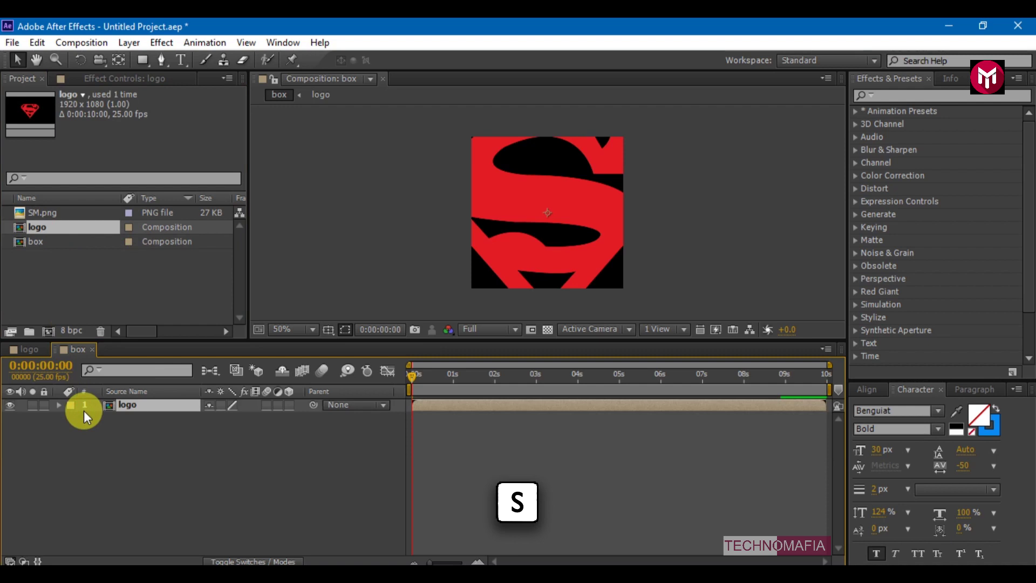
pyautogui.press('s')
pyautogui.click(228, 417)
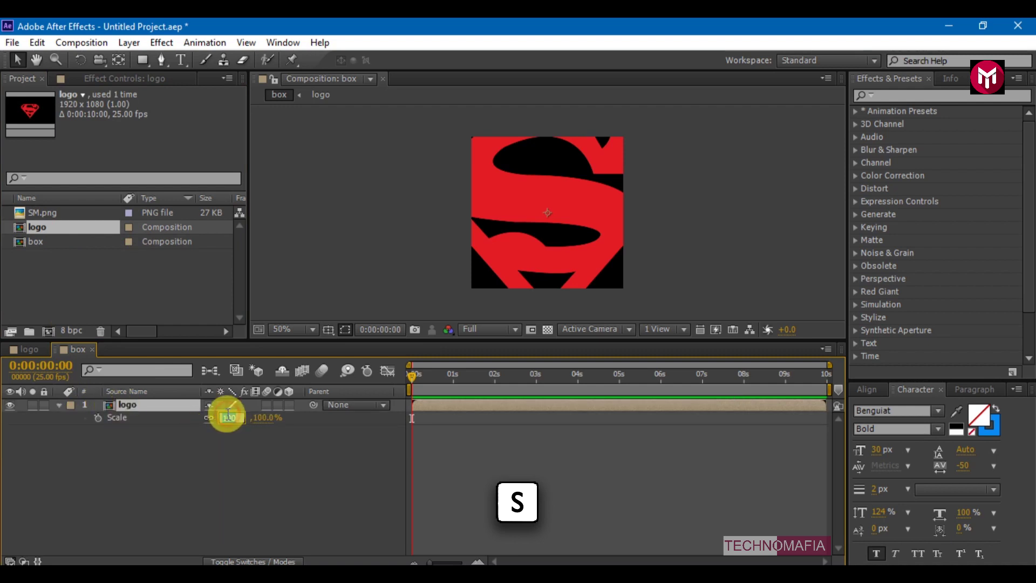
pyautogui.write('30')
pyautogui.press('Return')
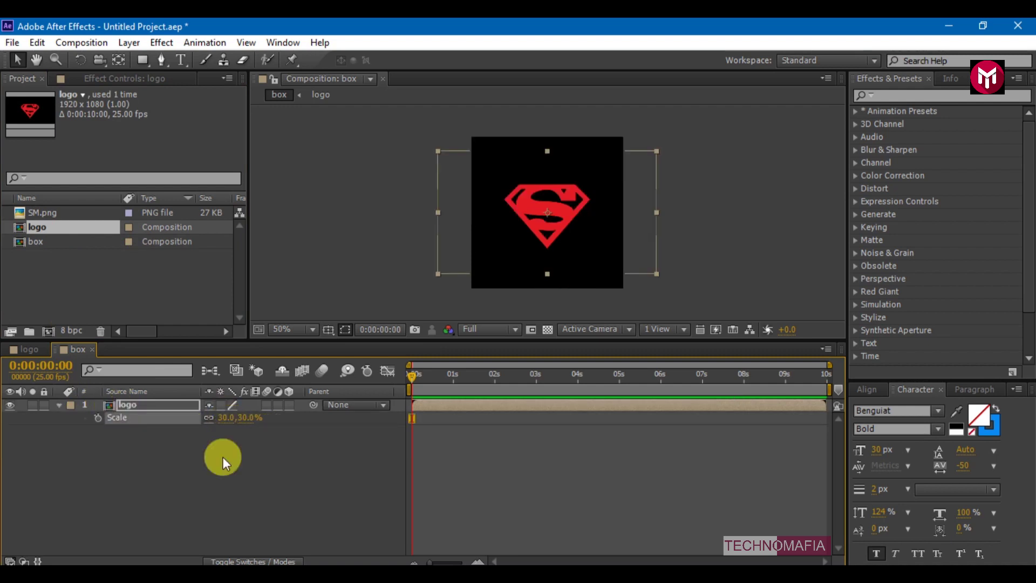
pyautogui.click(155, 472)
# Add a white solid layer and move it beneath the logo layer.
pyautogui.rightClick(121, 456)
pyautogui.moveTo(291, 294)
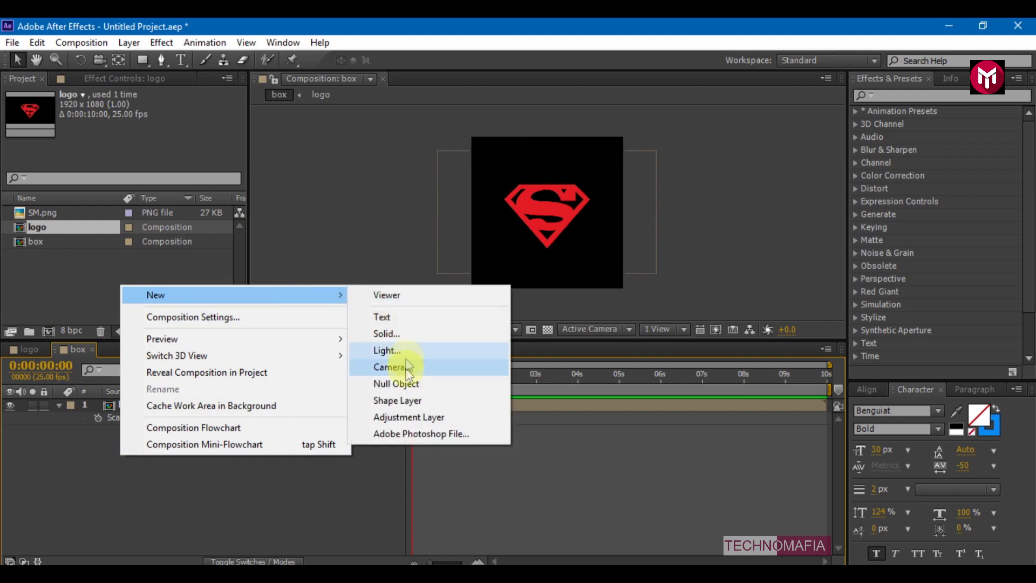
pyautogui.click(403, 332)
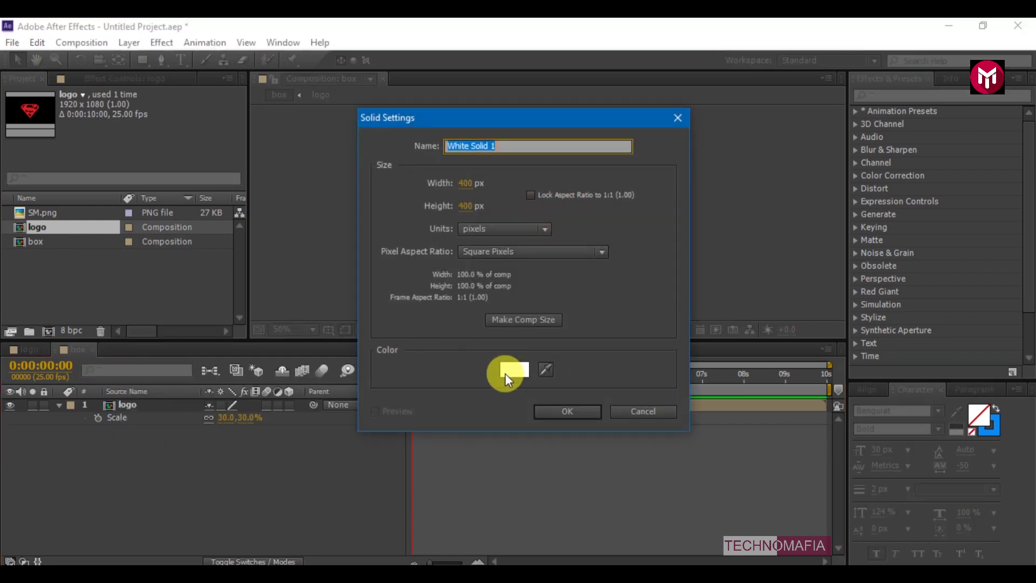
pyautogui.click(550, 407)
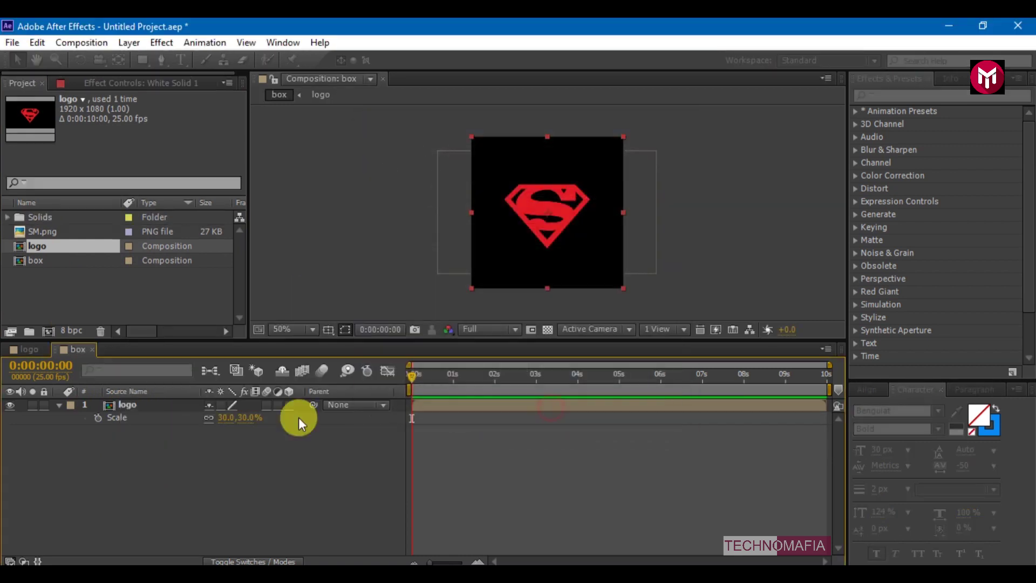
pyautogui.moveTo(136, 406); pyautogui.dragTo(138, 439)
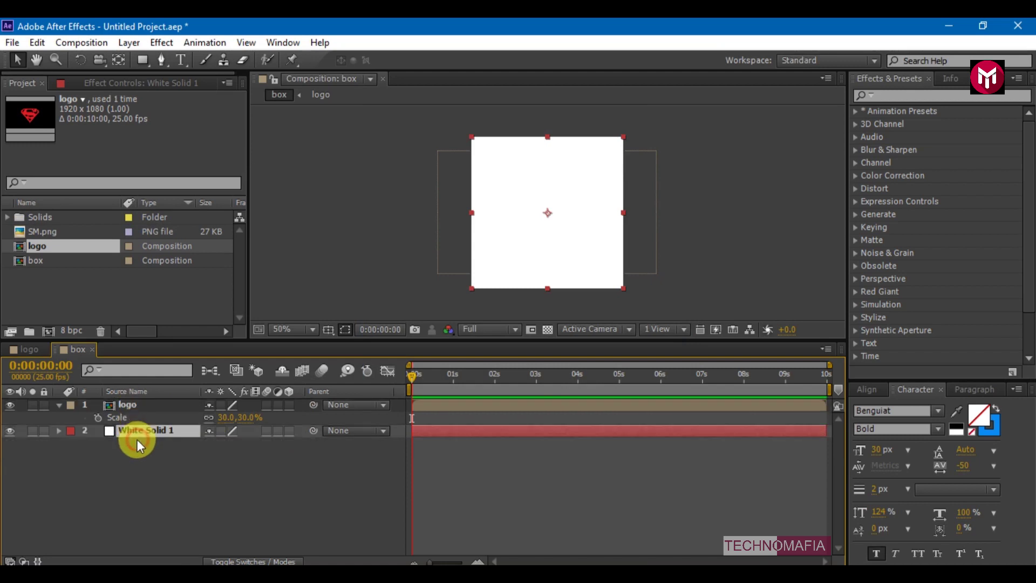
pyautogui.click(59, 405)
pyautogui.click(121, 405)
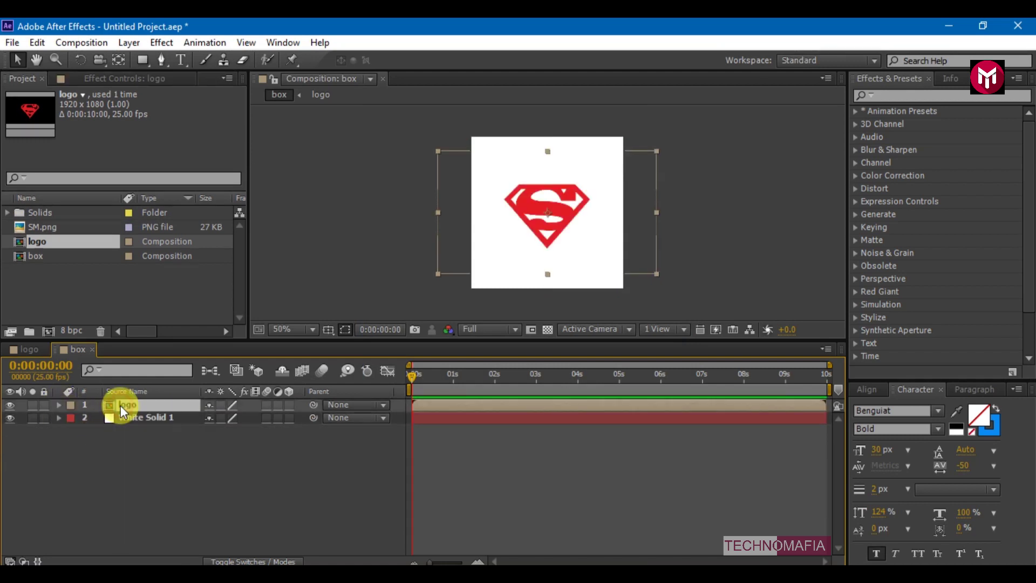
# Apply the Tint effect to the logo layer with Map White To set to black.
pyautogui.click(887, 97)
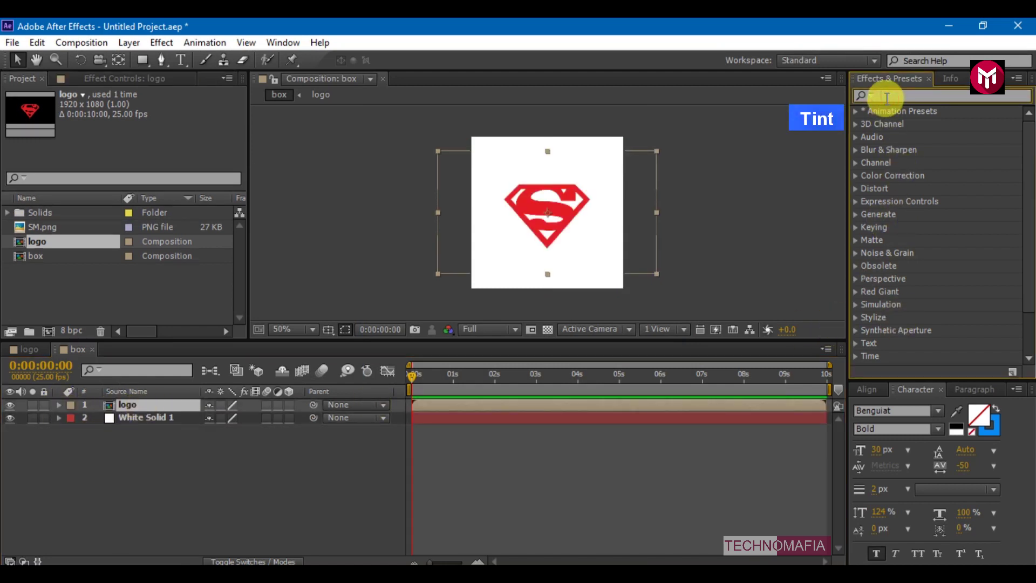
pyautogui.write('tint')
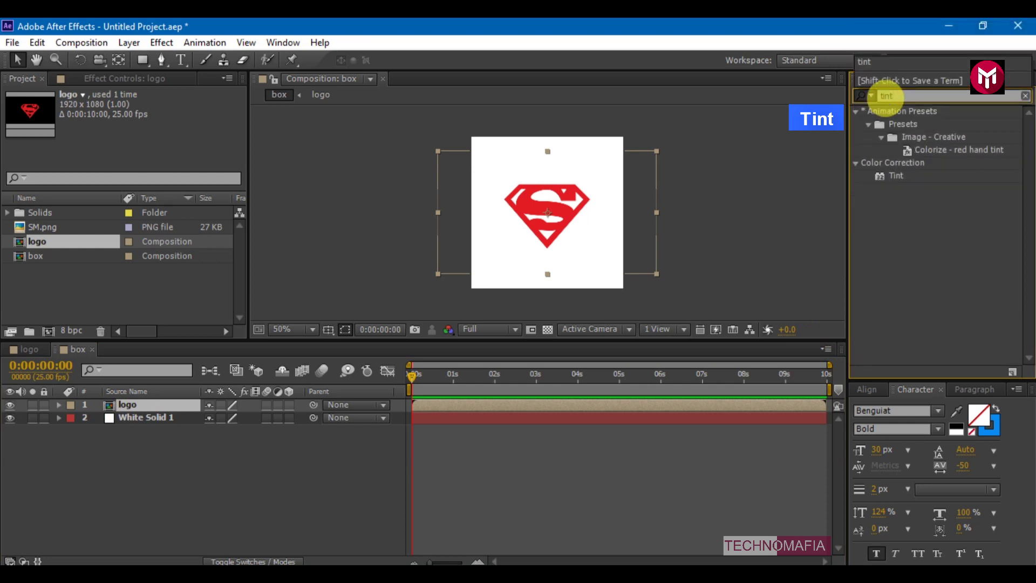
pyautogui.doubleClick(888, 177)
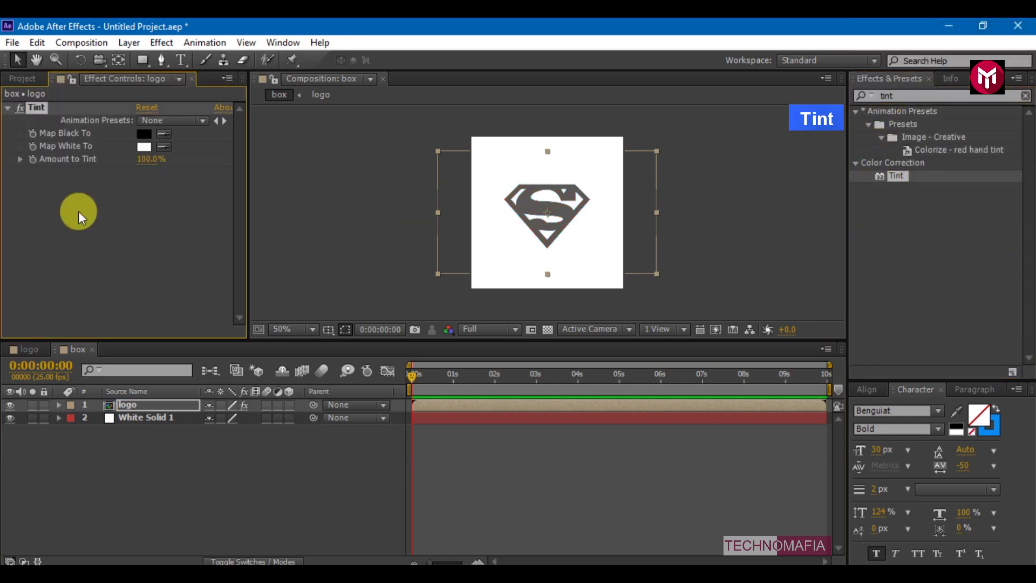
pyautogui.click(144, 146)
pyautogui.moveTo(696, 189); pyautogui.dragTo(821, 294)
pyautogui.press('Return')
pyautogui.click(159, 448)
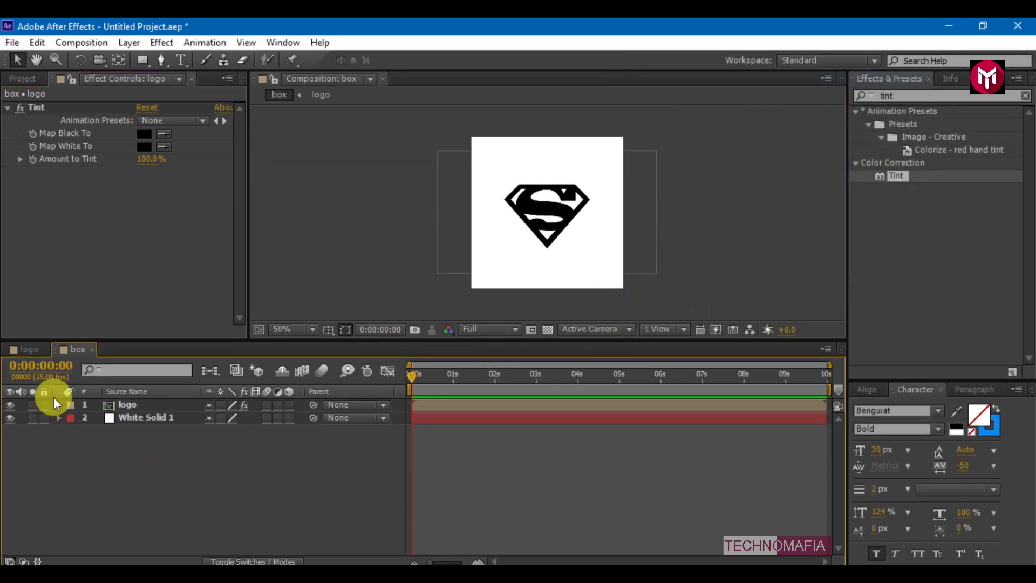
# Create a composition named Animation using the HDTV 1080 25 preset.
pyautogui.click(81, 42)
pyautogui.click(105, 62)
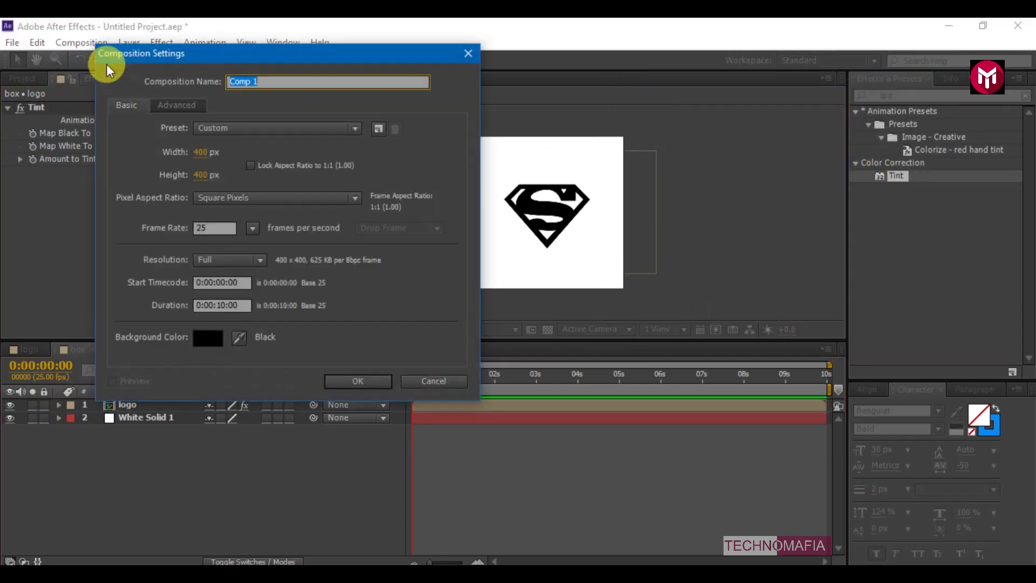
pyautogui.write('Animation')
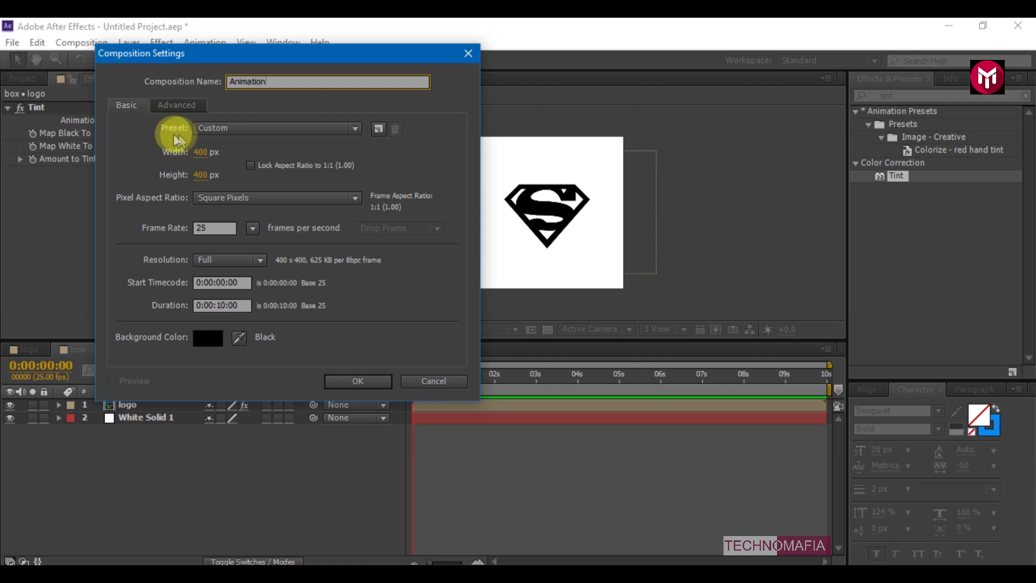
pyautogui.click(206, 131)
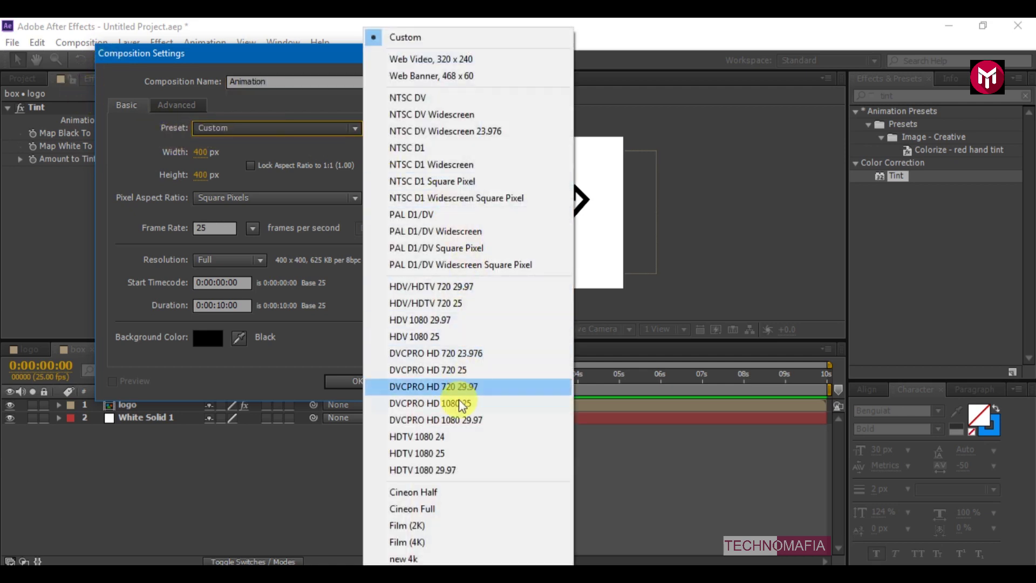
pyautogui.click(435, 457)
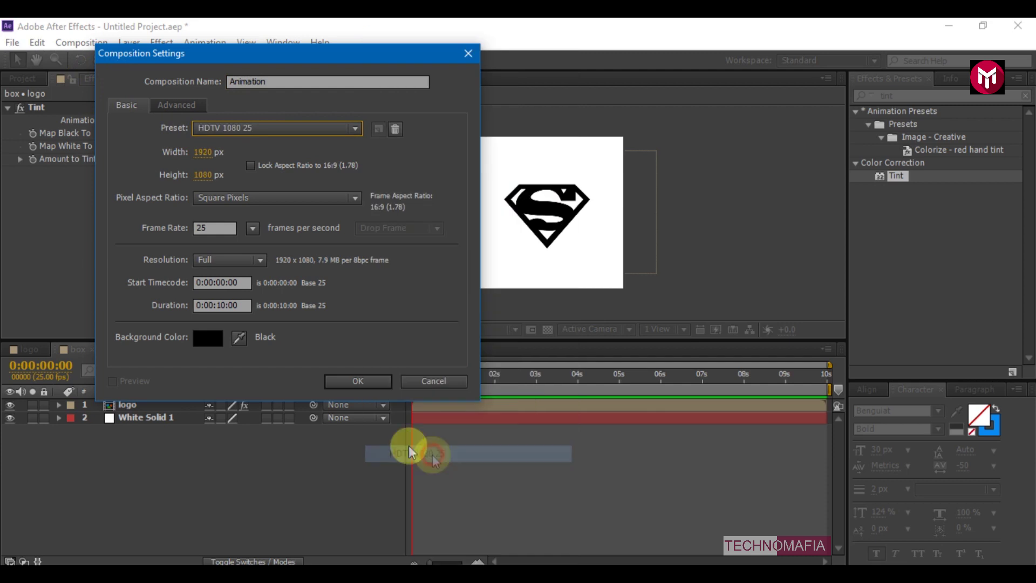
pyautogui.click(345, 378)
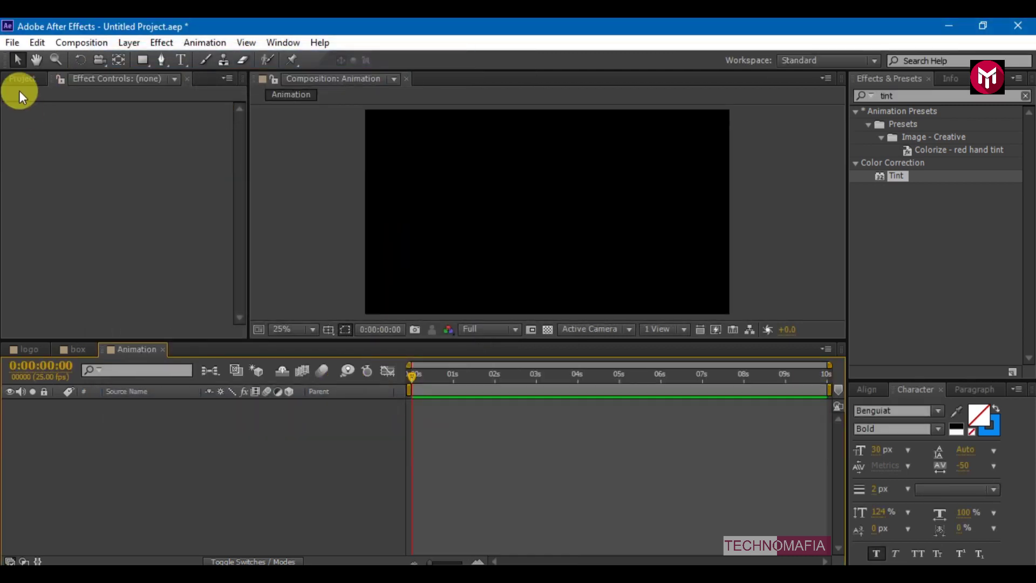
# Add the box comp to Animation as a 3D layer and duplicate it into six copies.
pyautogui.click(20, 79)
pyautogui.click(30, 254)
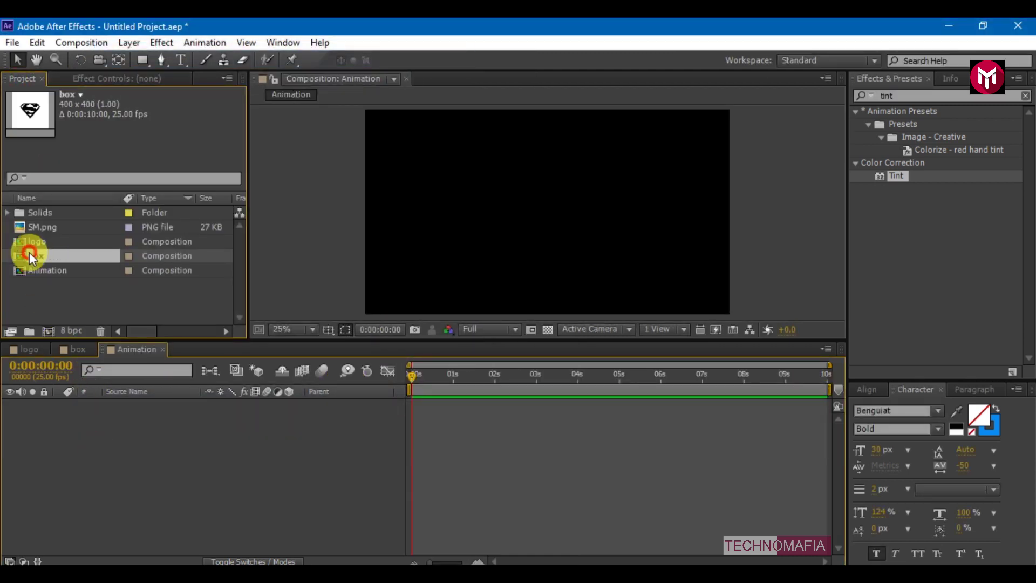
pyautogui.moveTo(31, 254); pyautogui.dragTo(121, 416)
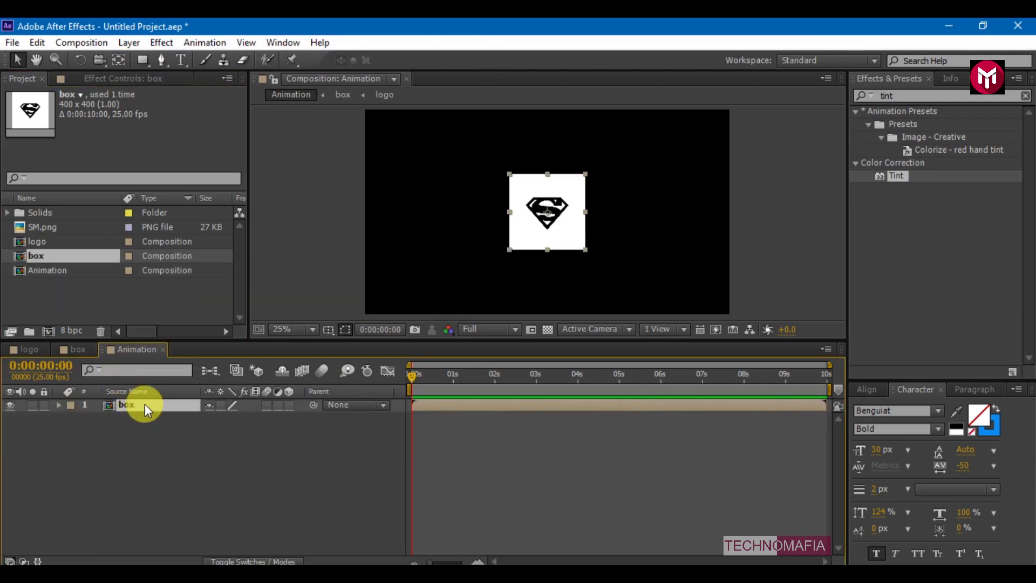
pyautogui.click(290, 406)
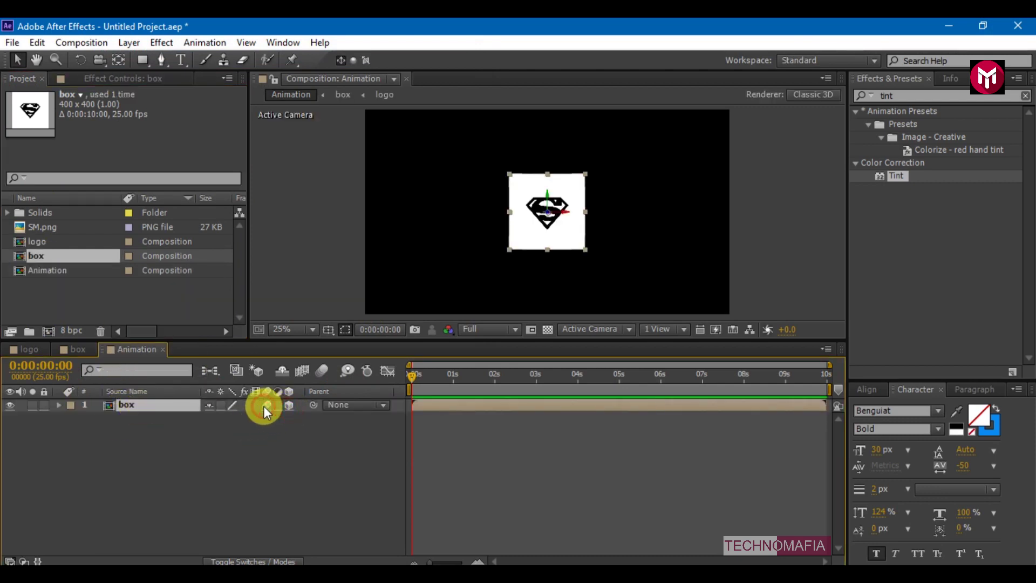
pyautogui.hotkey('ctrl', 'd')
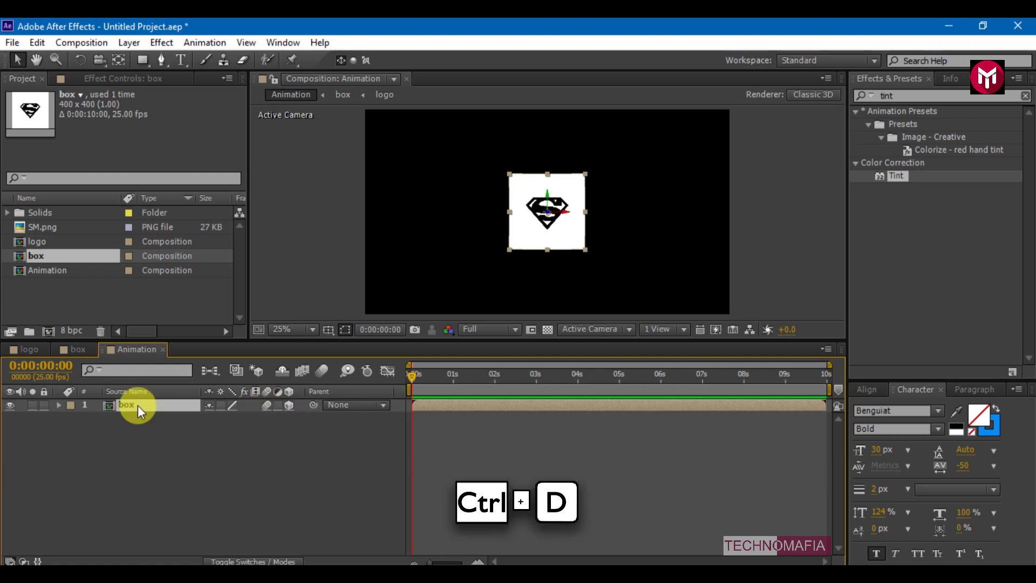
pyautogui.hotkey('ctrl', 'd')
pyautogui.hotkey('ctrl', 'd')
pyautogui.hotkey('ctrl', 'd')
pyautogui.hotkey('ctrl', 'd')
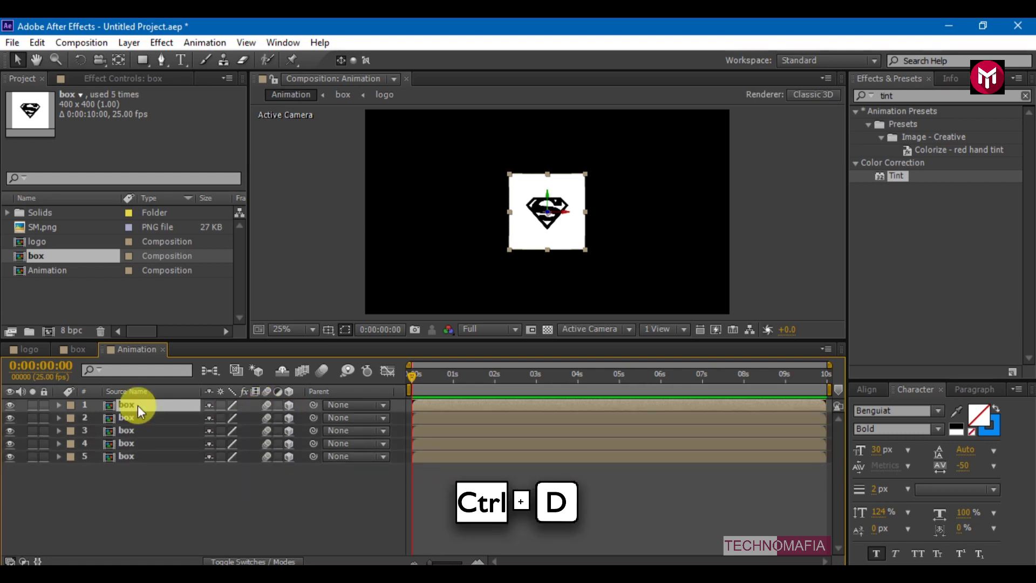
pyautogui.hotkey('ctrl', 'd')
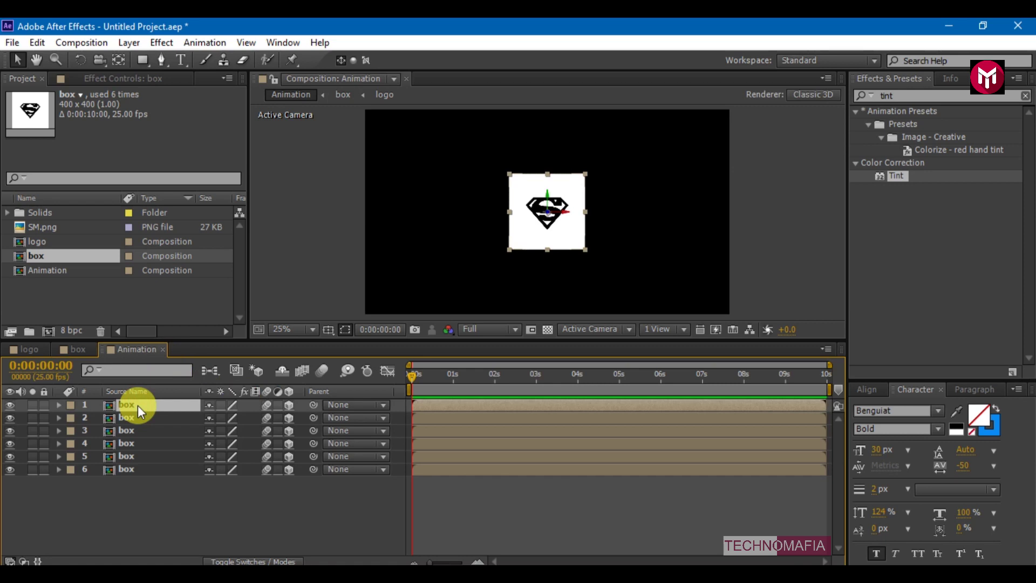
# Set box layer 1 to 101% scale with a 90° Y orientation.
pyautogui.click(57, 405)
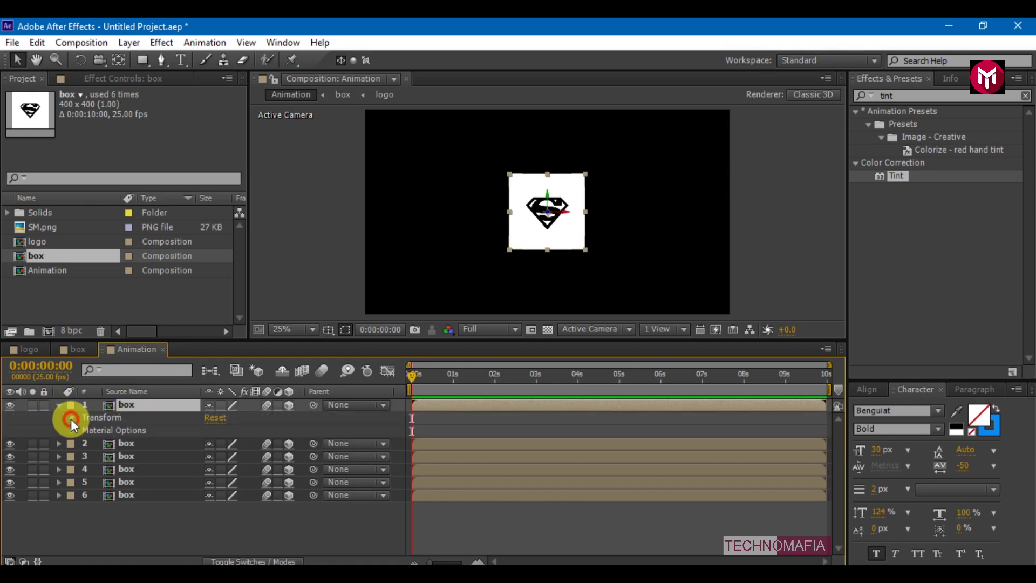
pyautogui.click(70, 419)
pyautogui.click(215, 457)
pyautogui.write('101')
pyautogui.press('Tab')
pyautogui.write('10')
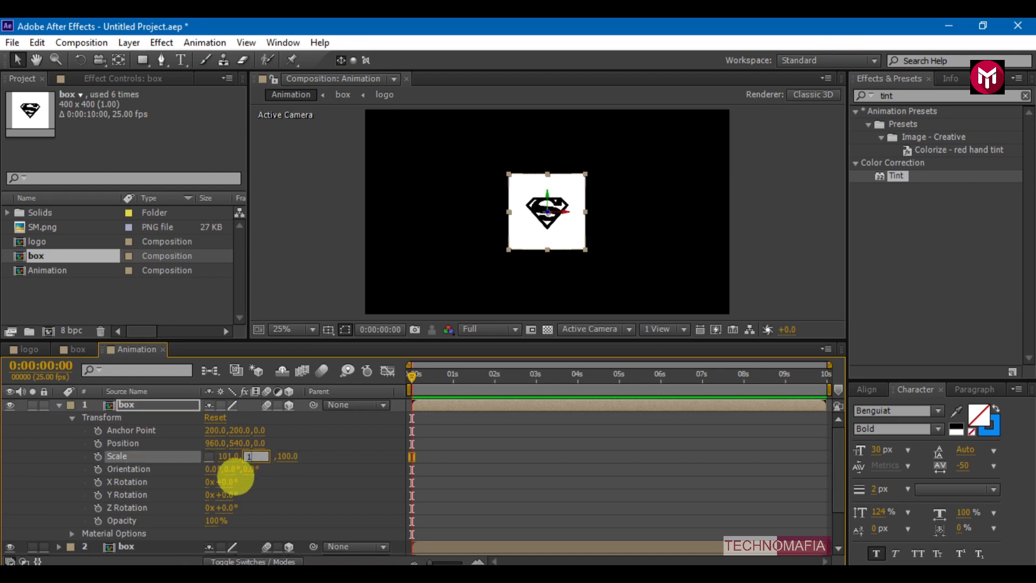
pyautogui.write('1')
pyautogui.click(230, 469)
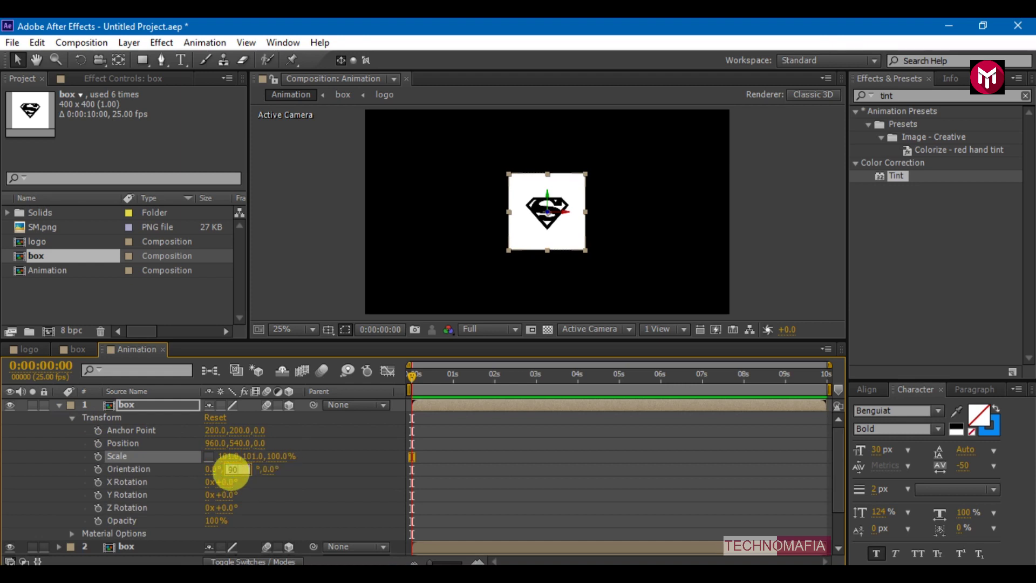
pyautogui.press('Return')
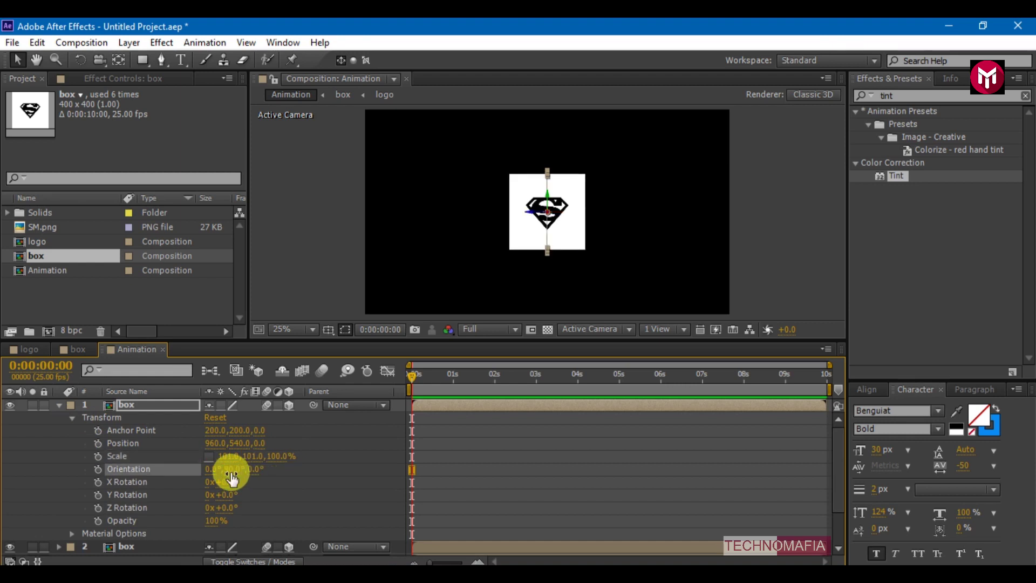
pyautogui.click(59, 405)
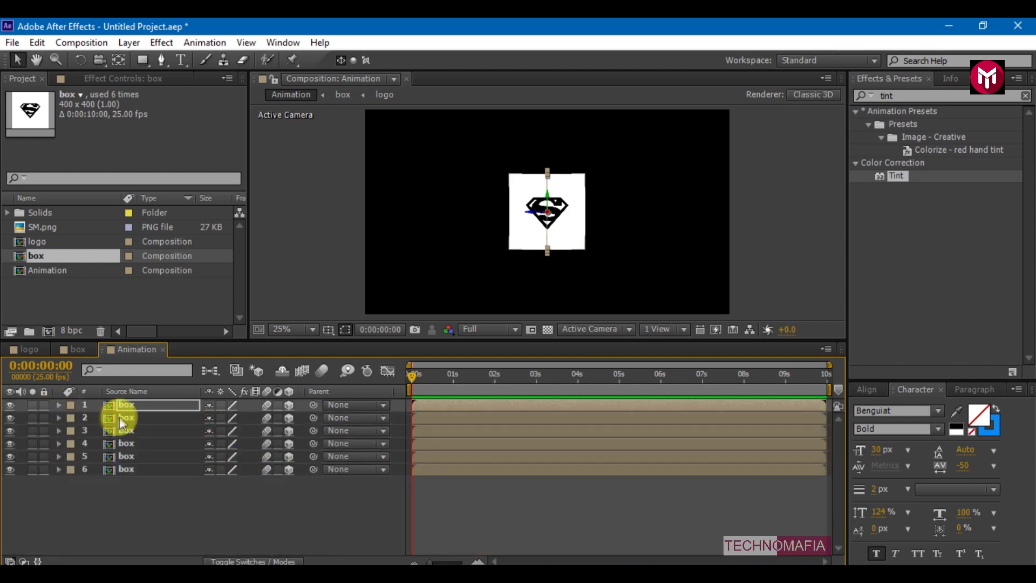
# Set box layer 2 to 101% scale with a 270° Y orientation.
pyautogui.click(86, 420)
pyautogui.click(58, 418)
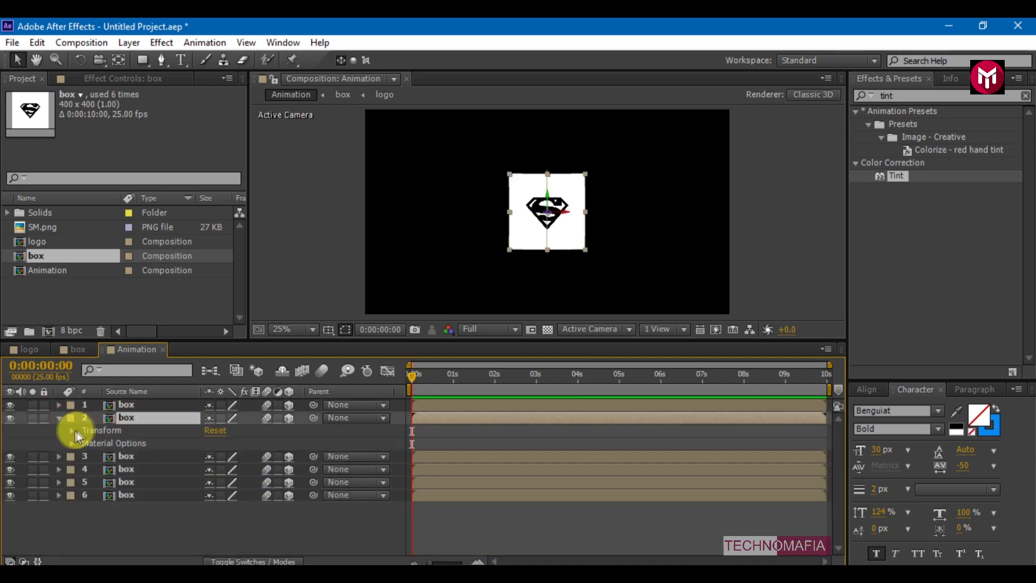
pyautogui.click(73, 430)
pyautogui.click(223, 470)
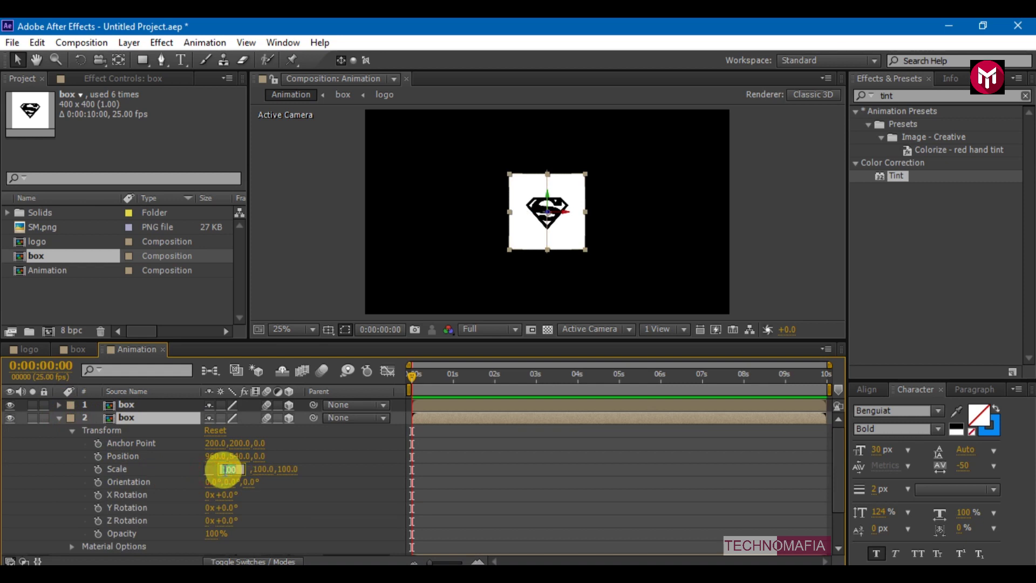
pyautogui.click(257, 470)
pyautogui.write('101')
pyautogui.press('Return')
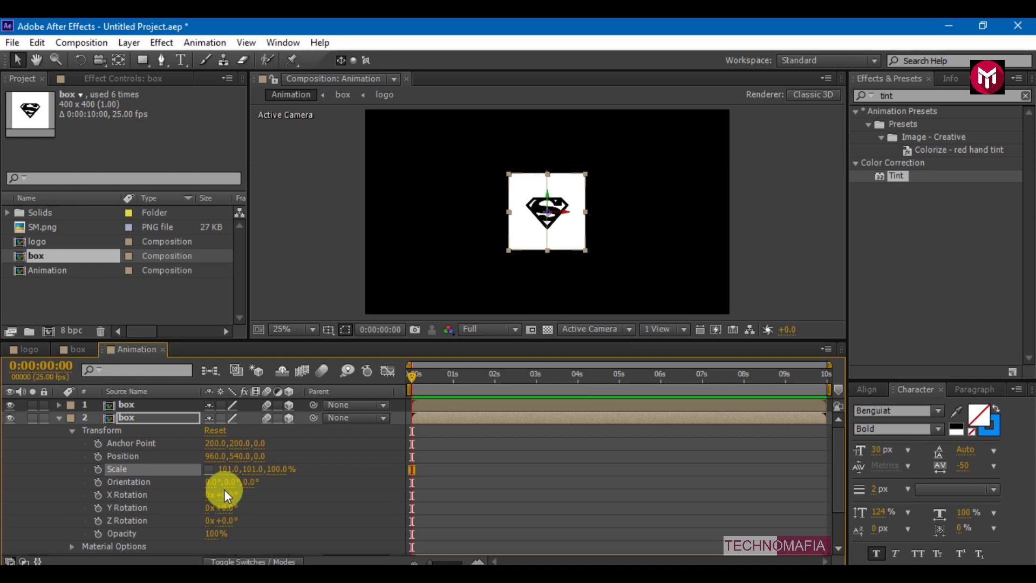
pyautogui.click(229, 482)
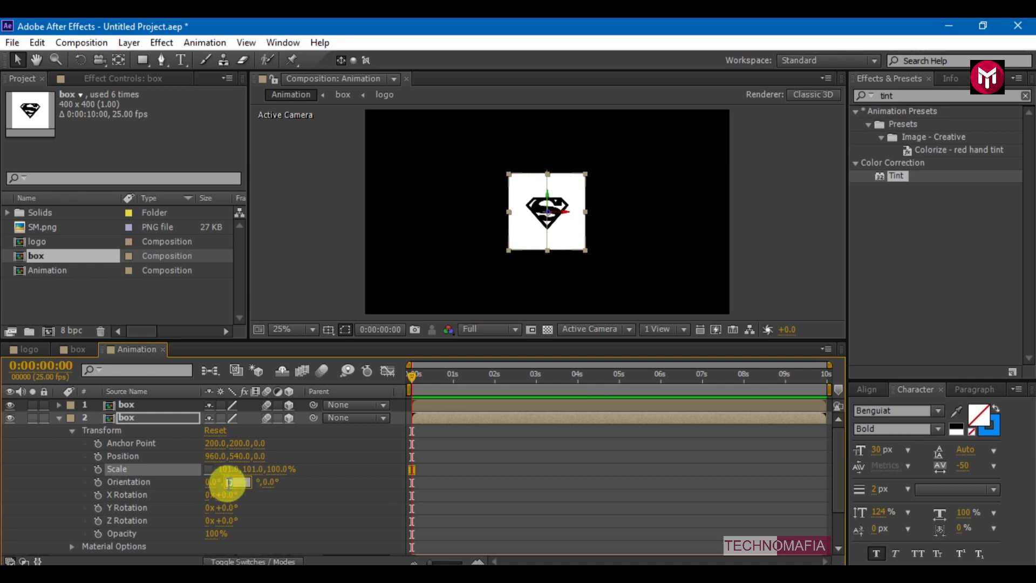
pyautogui.press('Return')
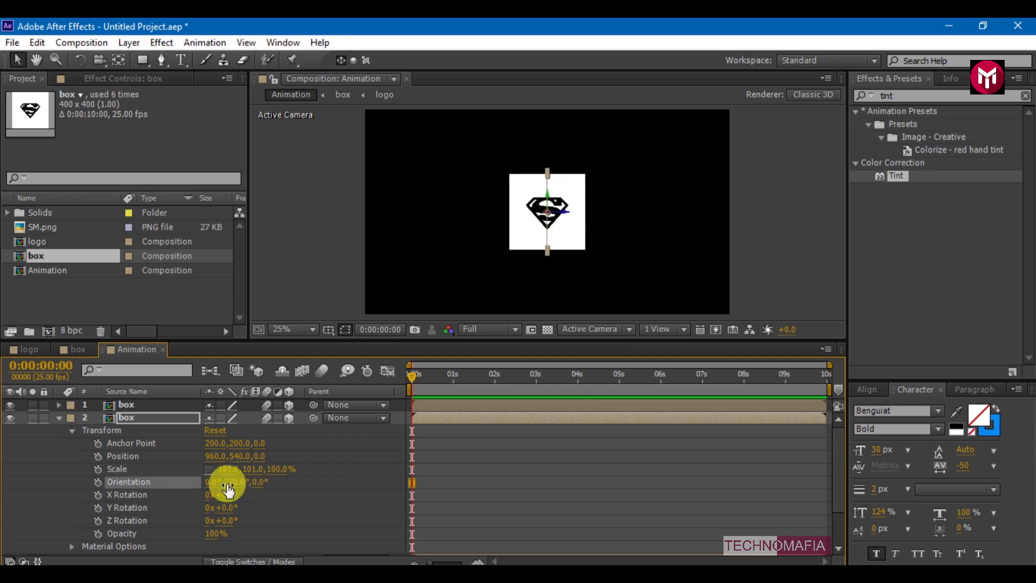
pyautogui.click(59, 419)
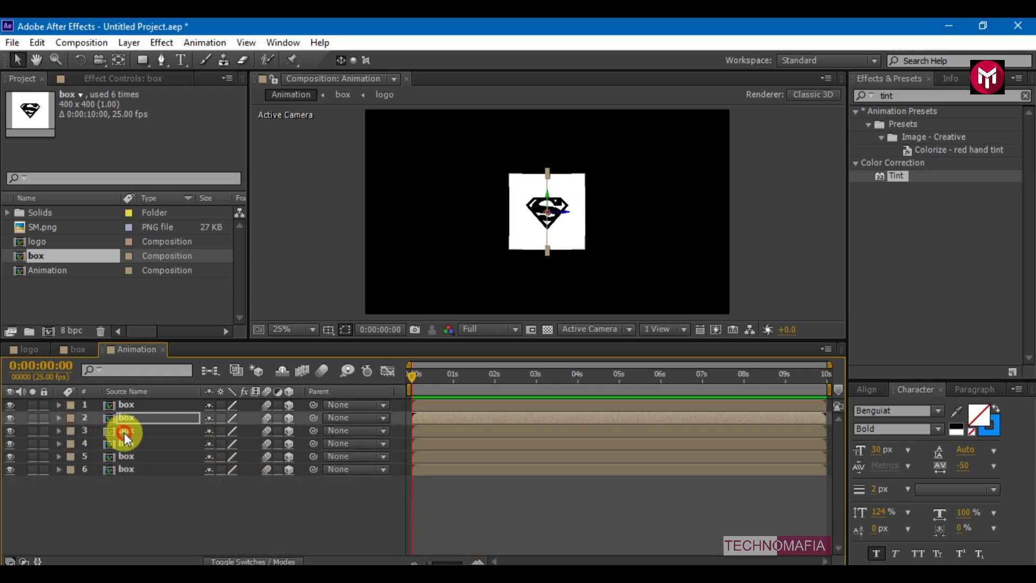
# Set box layer 3 to 101% scale with a 90° X orientation.
pyautogui.click(123, 430)
pyautogui.click(58, 430)
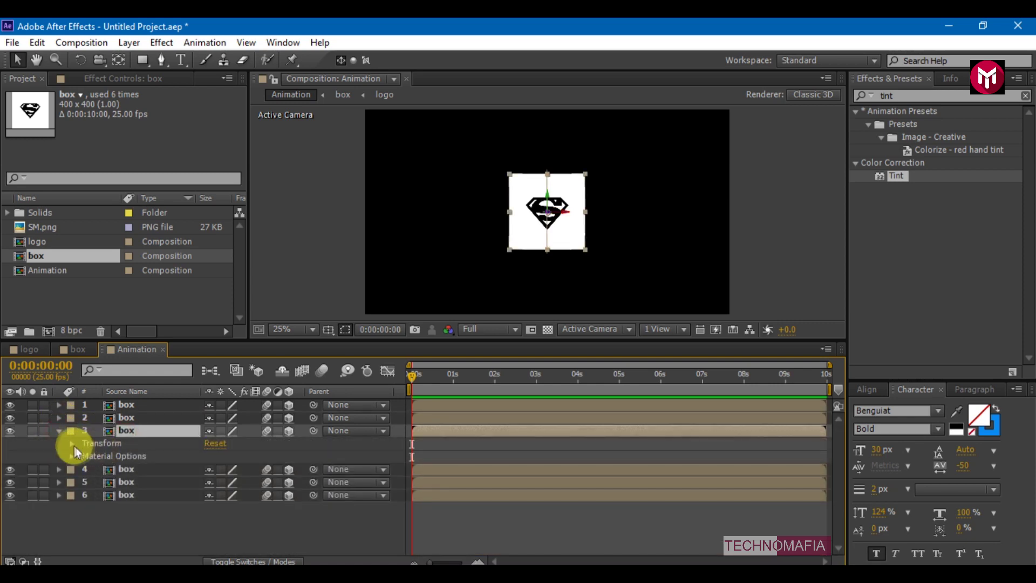
pyautogui.click(72, 443)
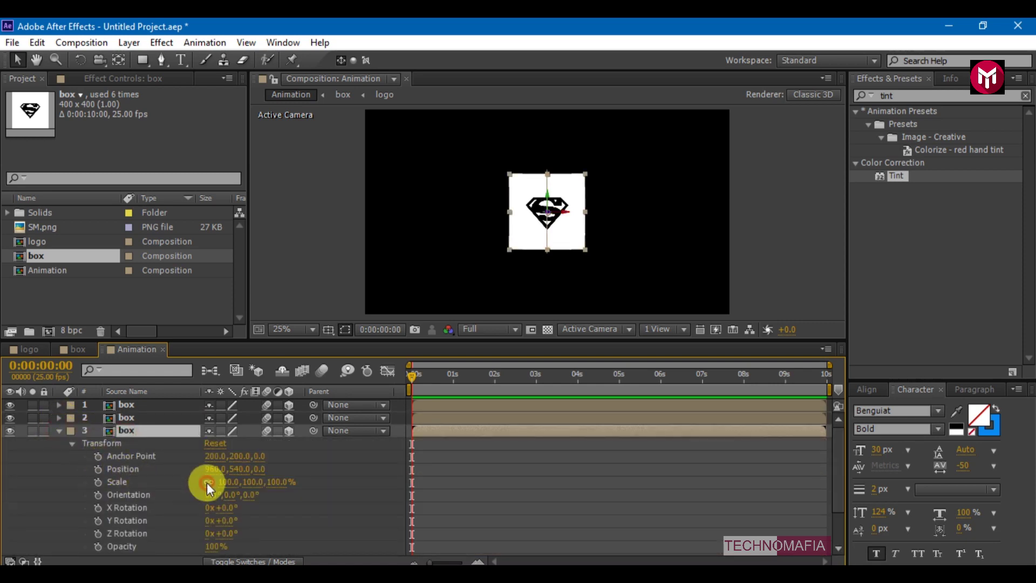
pyautogui.click(226, 482)
pyautogui.write('10')
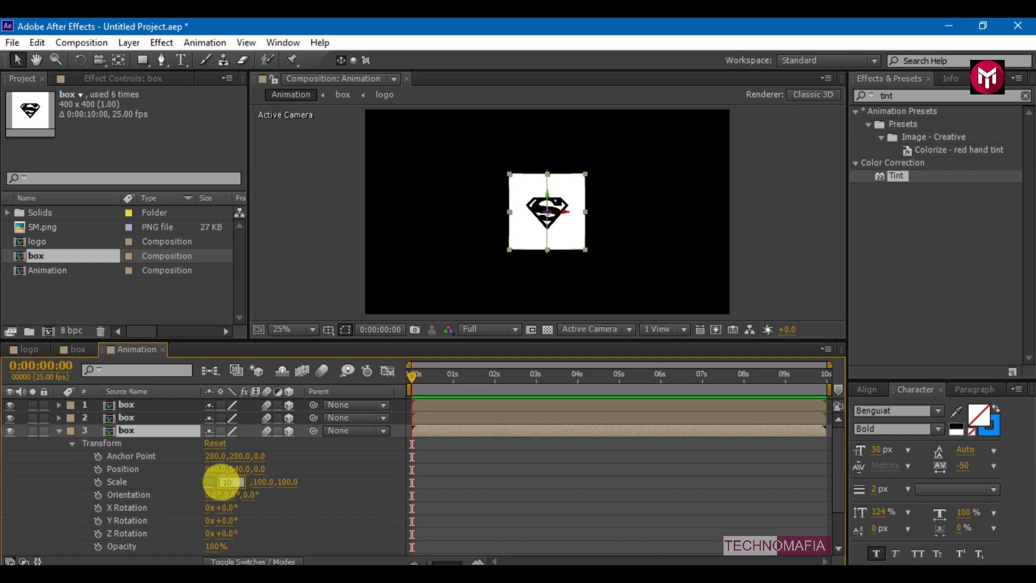
pyautogui.write('1')
pyautogui.click(259, 481)
pyautogui.write('1.01')
pyautogui.press('Return')
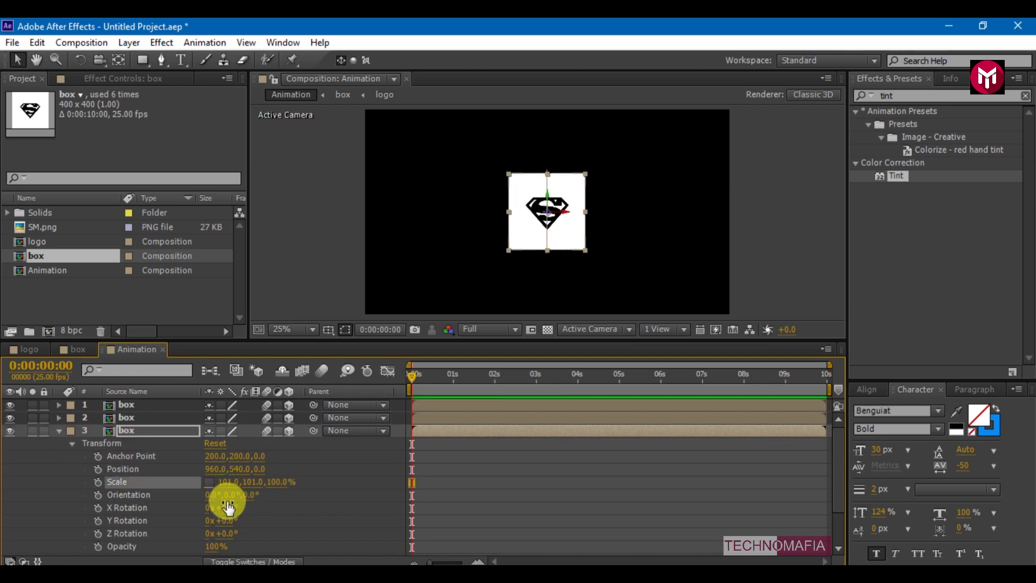
pyautogui.click(212, 495)
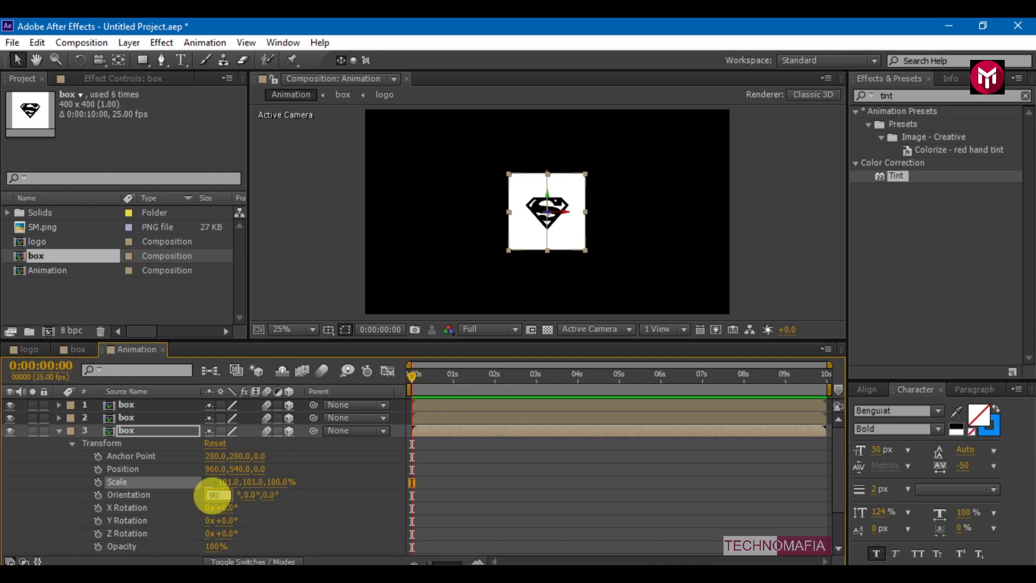
pyautogui.write('90')
pyautogui.press('Return')
pyautogui.click(59, 430)
pyautogui.hotkey('ctrl', 'd')
pyautogui.hotkey('ctrl', 'd')
pyautogui.hotkey('ctrl', 'd')
# Set box layer 4 to 101% scale and enter 27 for its X orientation.
pyautogui.click(124, 444)
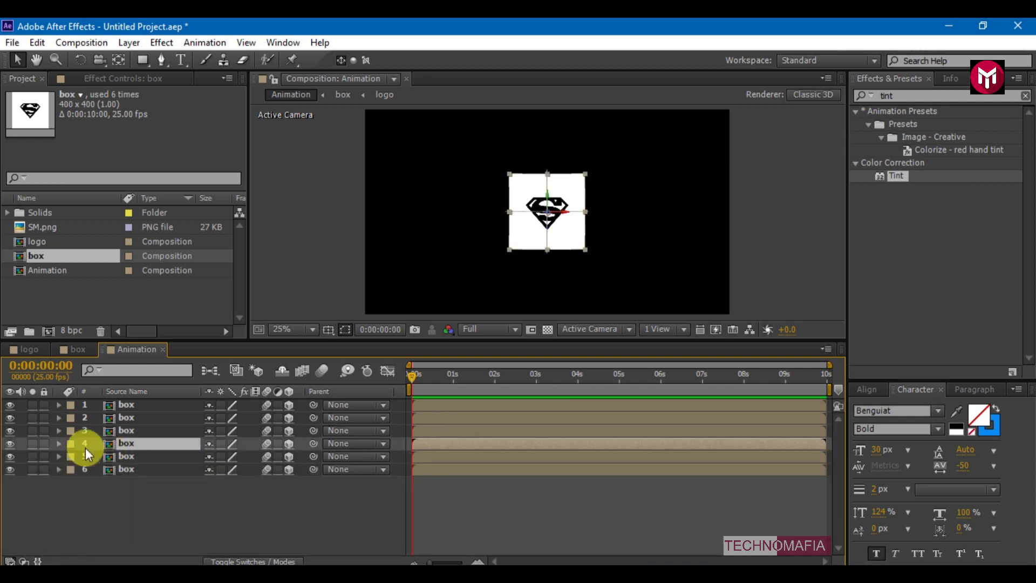
pyautogui.click(58, 444)
pyautogui.click(73, 458)
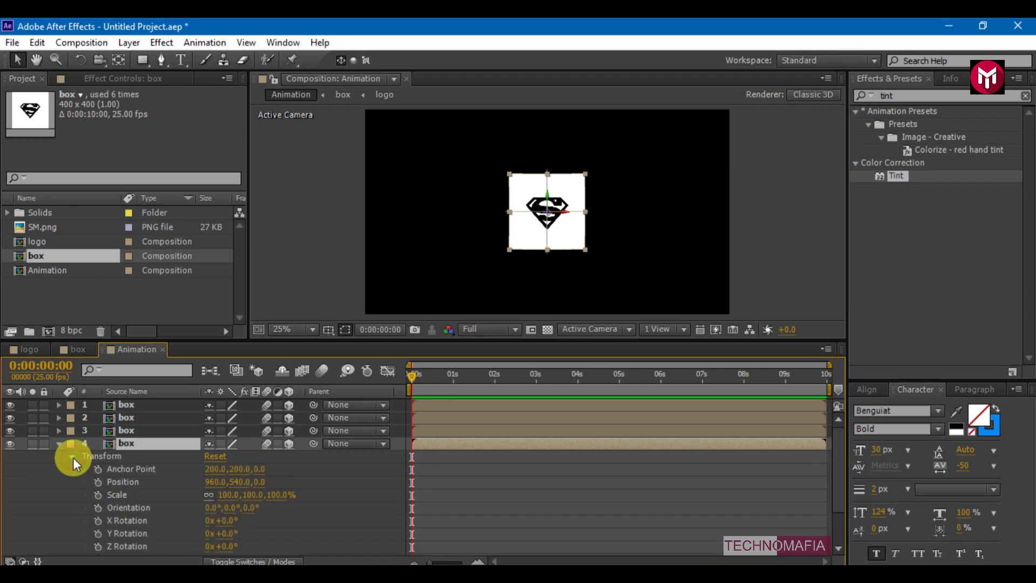
pyautogui.scroll(-1, 108, 462)
pyautogui.click(225, 484)
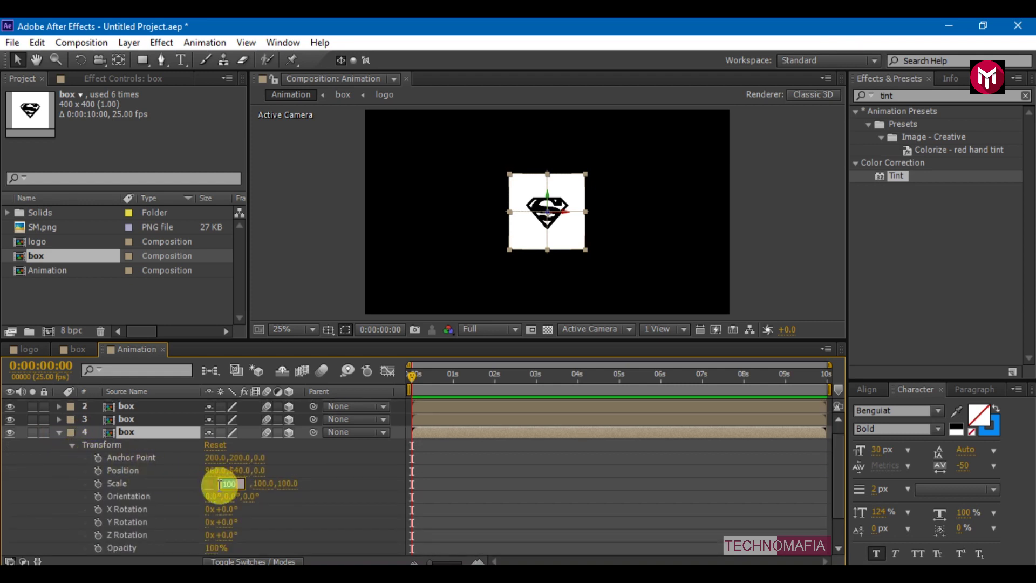
pyautogui.write('101')
pyautogui.press('Return')
pyautogui.click(249, 484)
pyautogui.write('101')
pyautogui.press('Return')
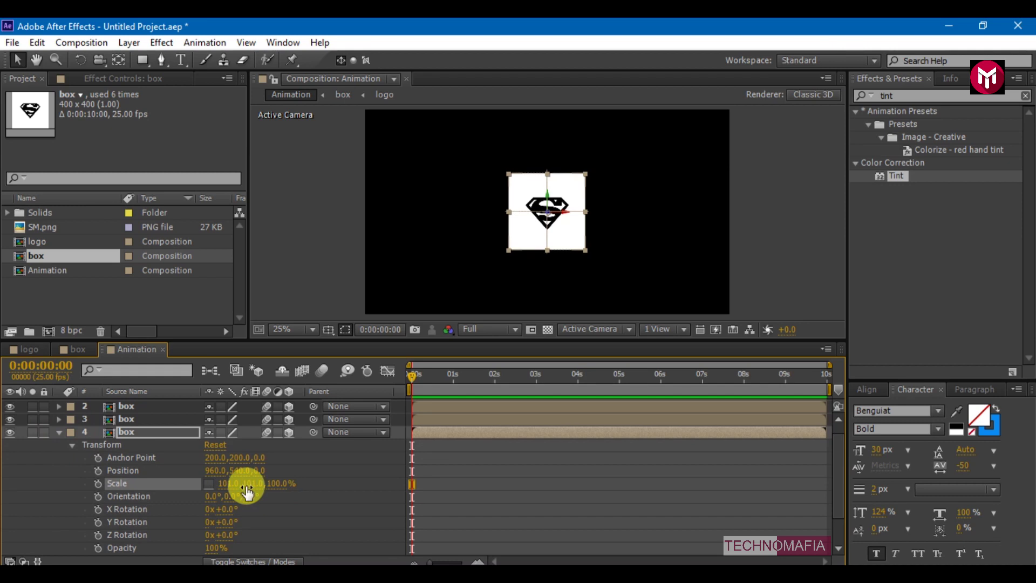
pyautogui.click(215, 495)
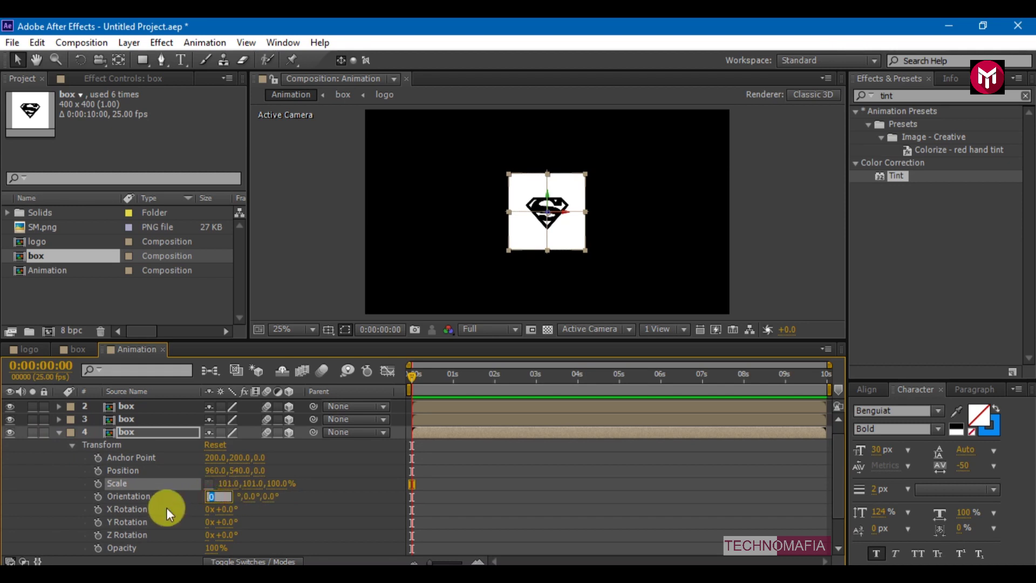
pyautogui.write('27')
pyautogui.click(147, 496)
pyautogui.click(58, 432)
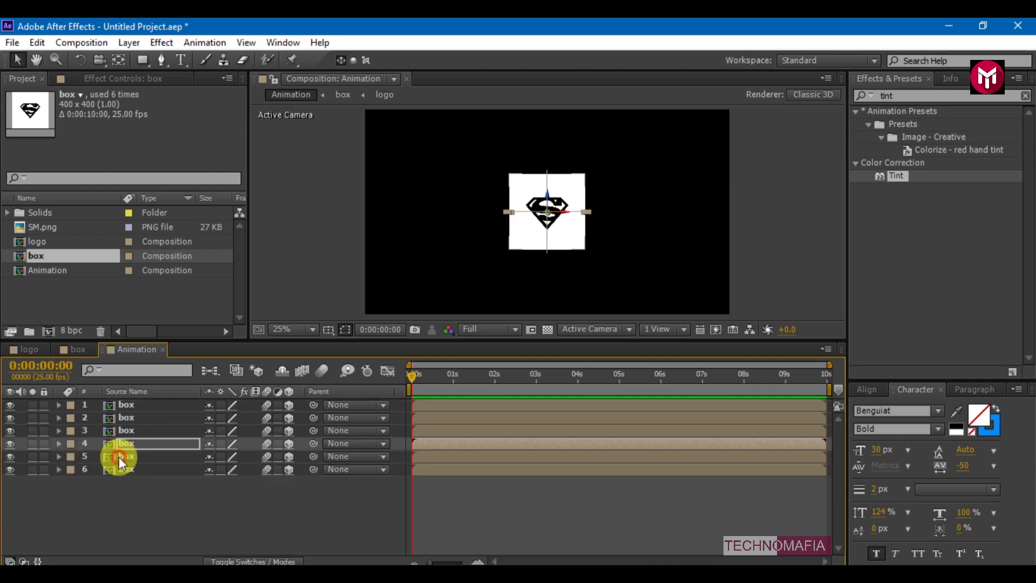
# Set box layer 5 to 101% scale with orientation 180°, 0°, 180°, and hide layer 6.
pyautogui.click(115, 456)
pyautogui.click(59, 456)
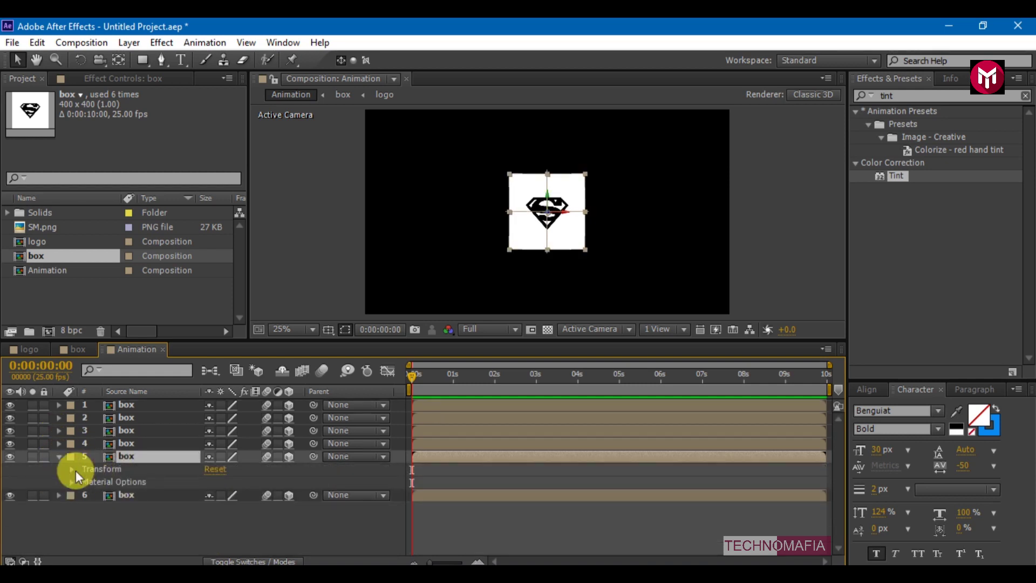
pyautogui.click(72, 470)
pyautogui.scroll(-1, 97, 477)
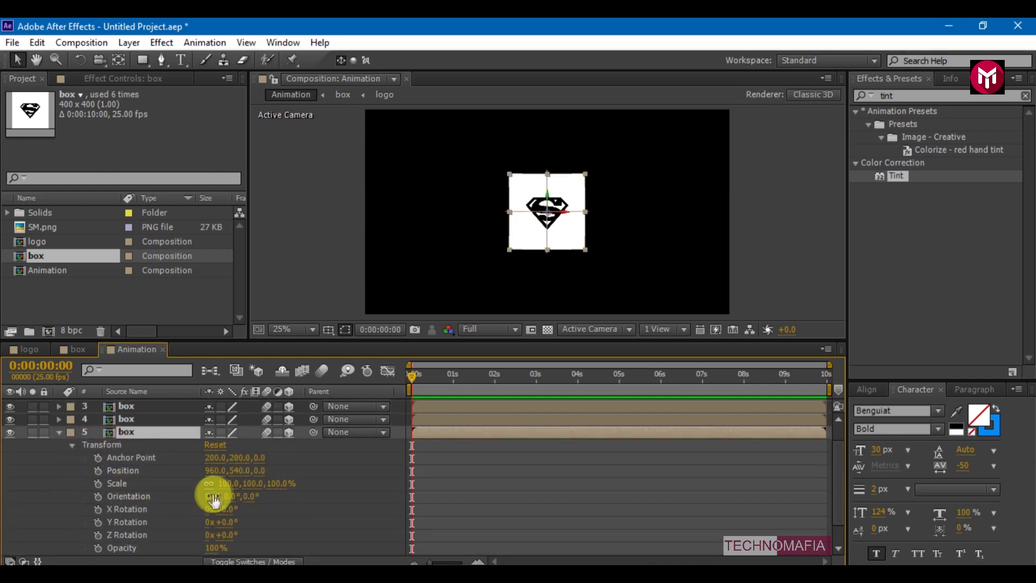
pyautogui.click(228, 484)
pyautogui.write('10')
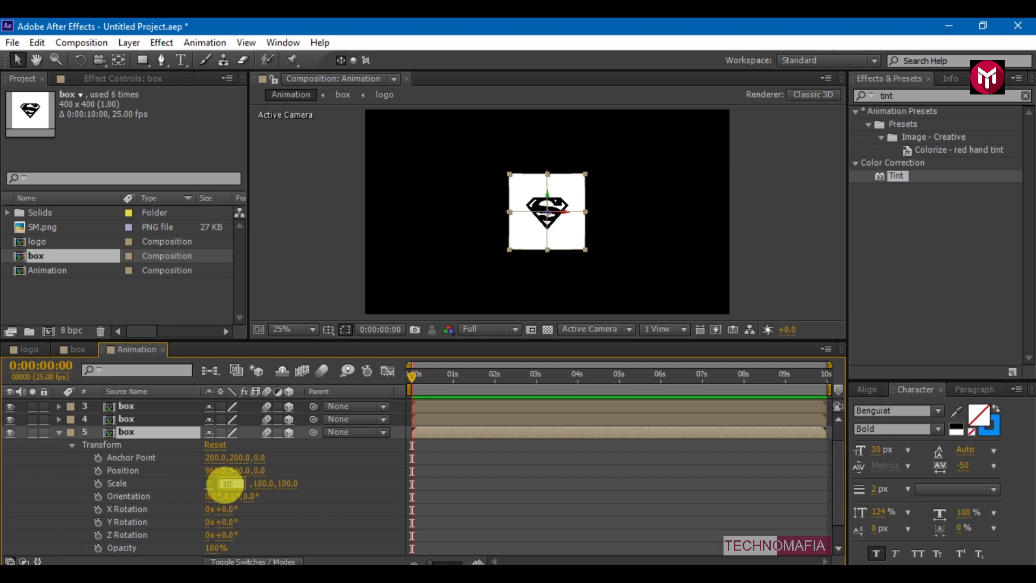
pyautogui.write('1')
pyautogui.press('Tab')
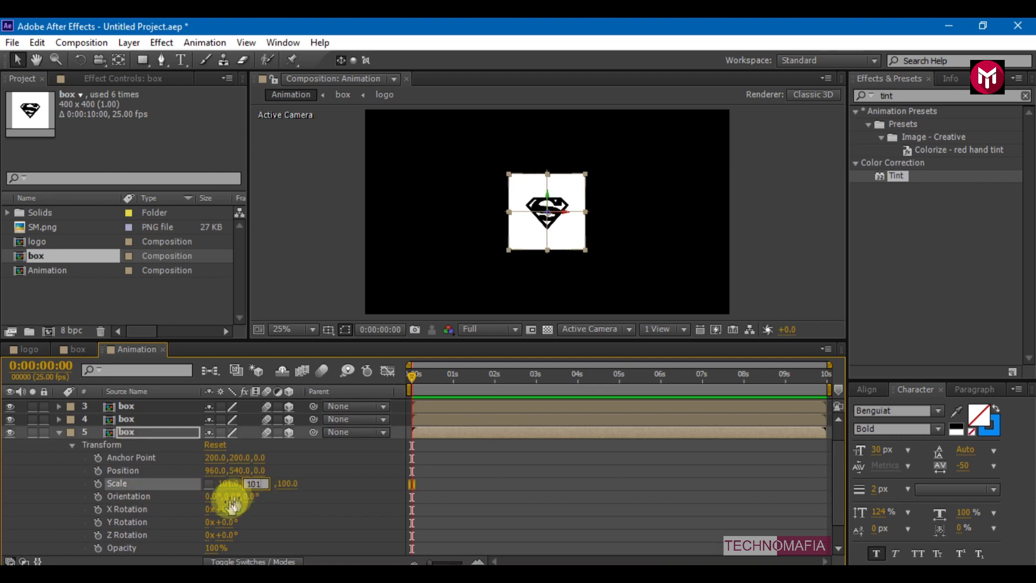
pyautogui.click(212, 496)
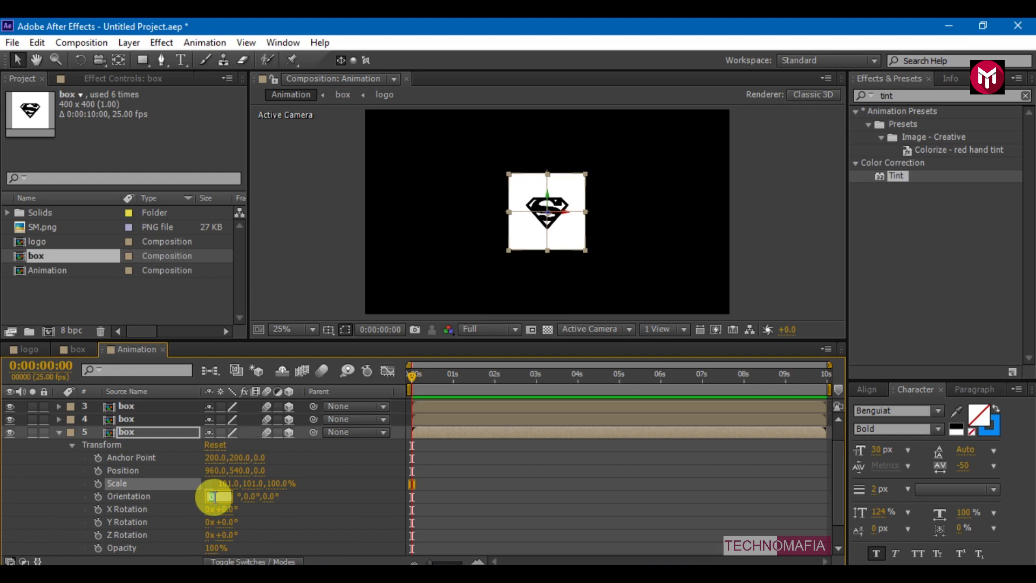
pyautogui.write('180')
pyautogui.press('Return')
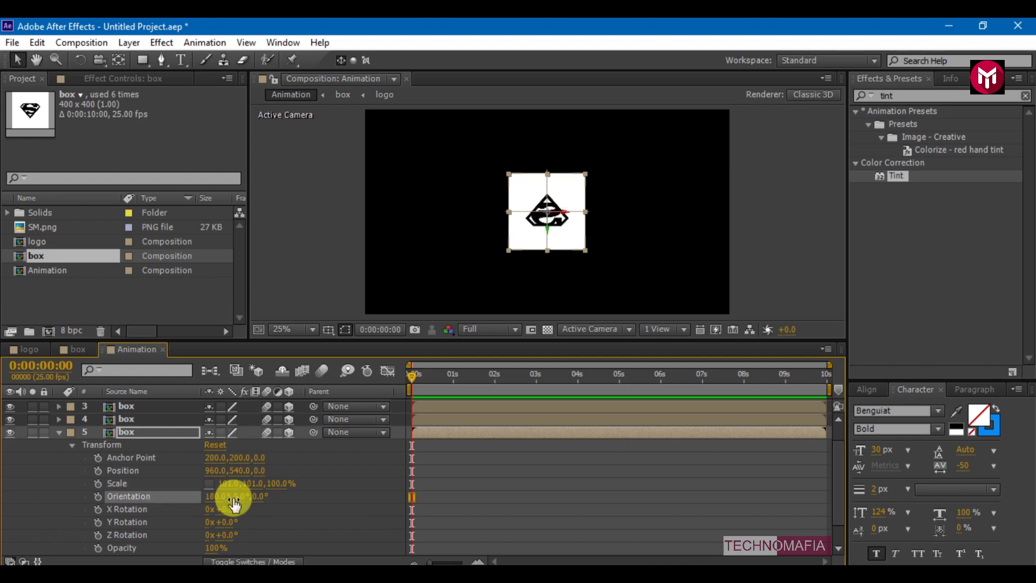
pyautogui.click(256, 495)
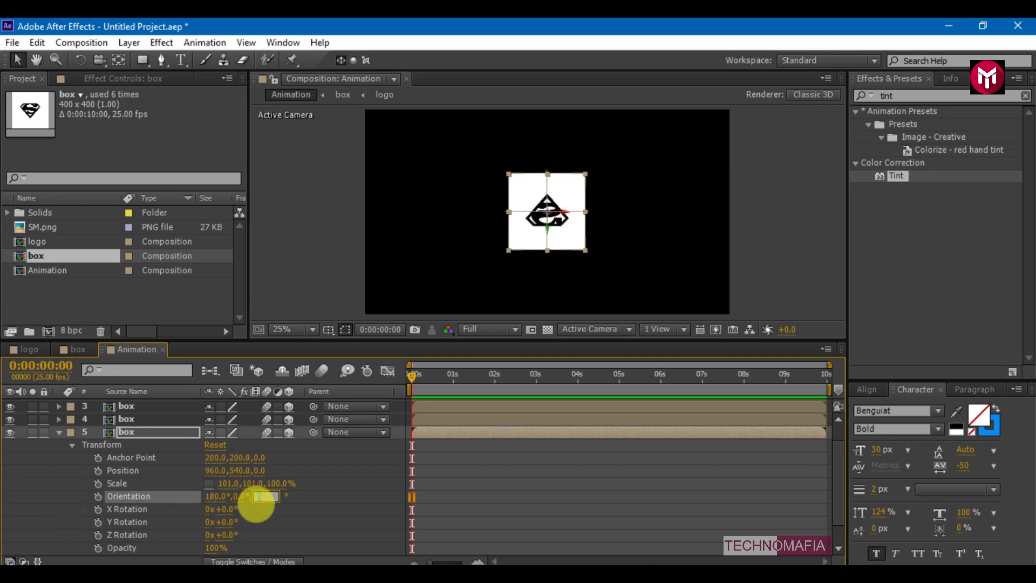
pyautogui.press('Return')
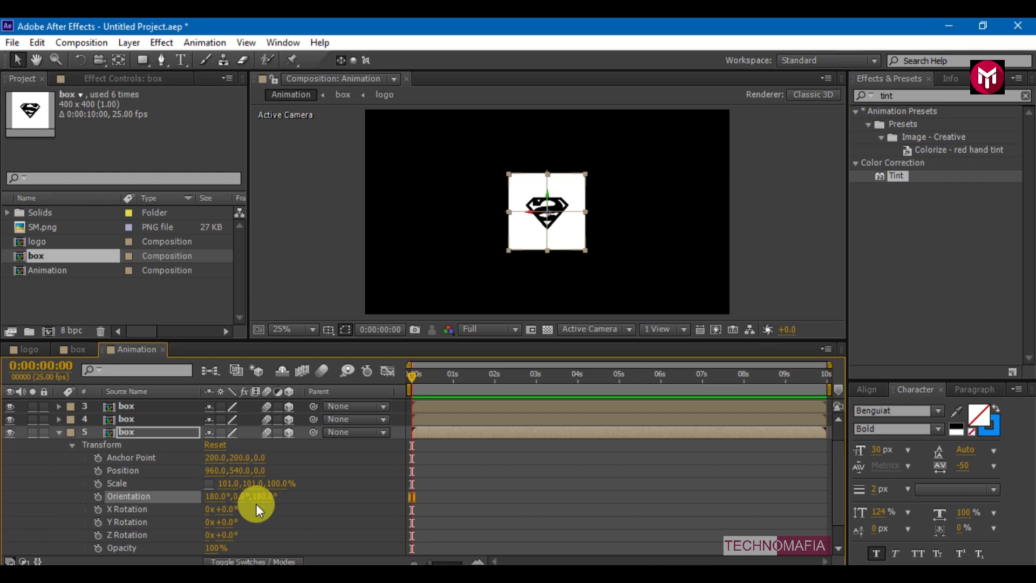
pyautogui.click(59, 433)
pyautogui.click(11, 470)
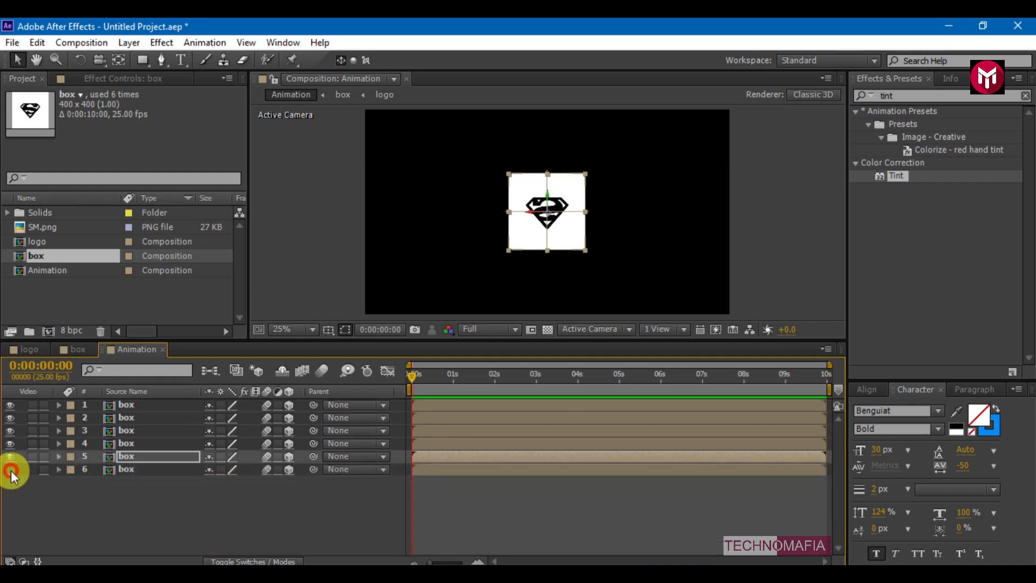
# Slide the first box face out to the left side and the second to the right.
pyautogui.click(124, 408)
pyautogui.moveTo(535, 342); pyautogui.dragTo(534, 393)
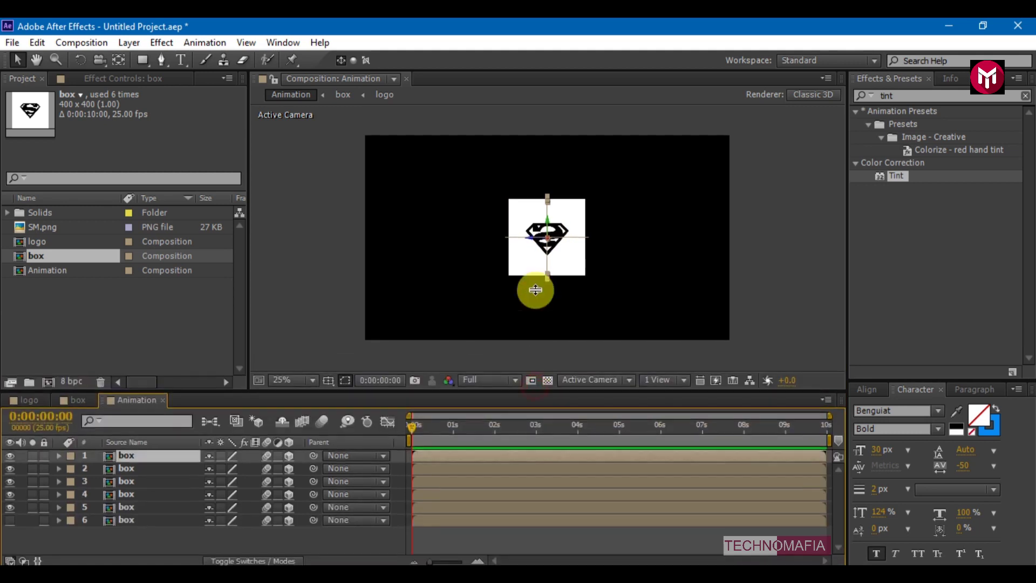
pyautogui.scroll(2, 534, 291)
pyautogui.moveTo(533, 242); pyautogui.dragTo(533, 238)
pyautogui.click(134, 468)
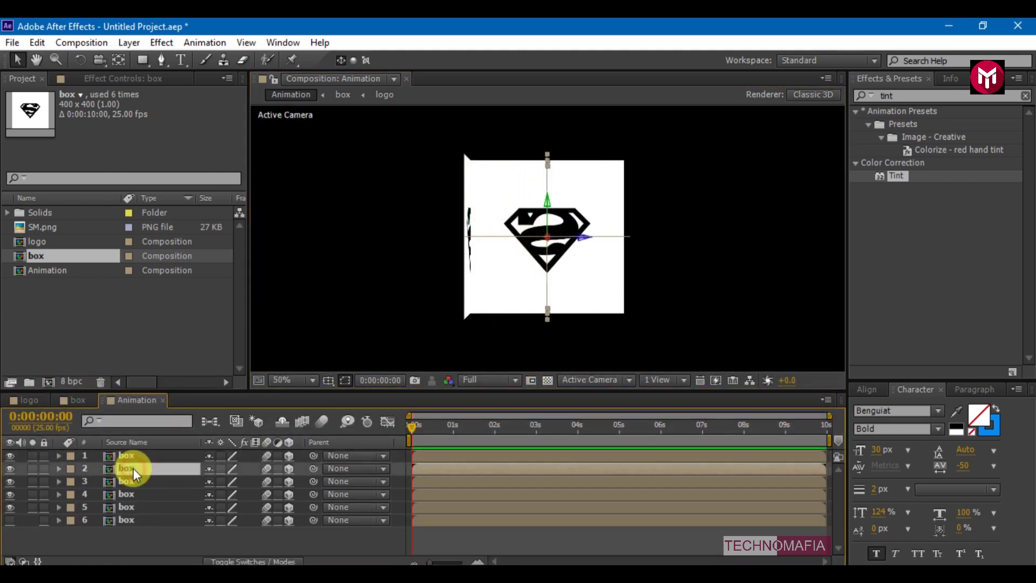
pyautogui.hotkey('shift', 'Right')
pyautogui.hotkey('shift', 'Right')
pyautogui.hotkey('shift', 'Right')
pyautogui.hotkey('shift', 'Right')
pyautogui.hotkey('shift', 'Right')
pyautogui.hotkey('shift', 'Right')
pyautogui.hotkey('shift', 'Right')
pyautogui.hotkey('shift', 'Right')
pyautogui.hotkey('shift', 'Right')
pyautogui.hotkey('shift', 'Right')
pyautogui.hotkey('shift', 'Right')
pyautogui.hotkey('shift', 'Right')
pyautogui.hotkey('shift', 'Right')
pyautogui.hotkey('shift', 'Right')
pyautogui.hotkey('shift', 'Right')
pyautogui.hotkey('shift', 'Right')
pyautogui.hotkey('shift', 'Right')
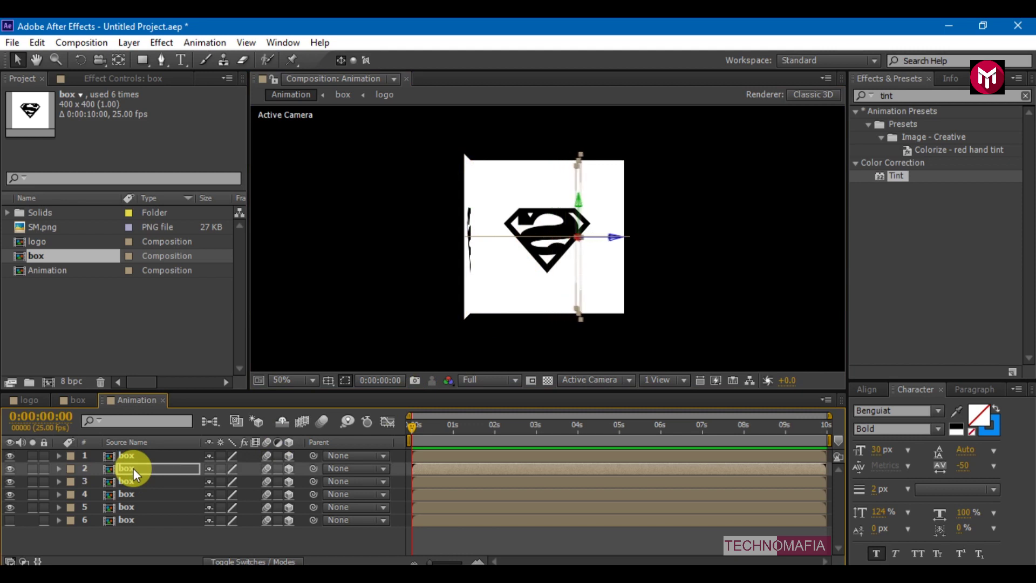
pyautogui.hotkey('shift', 'Right')
pyautogui.hotkey('shift', 'Right')
pyautogui.hotkey('shift', 'Right')
pyautogui.hotkey('shift', 'Right')
pyautogui.hotkey('shift', 'Right')
pyautogui.hotkey('shift', 'Right')
pyautogui.hotkey('shift', 'Right')
pyautogui.hotkey('shift', 'Right')
pyautogui.hotkey('shift', 'Right')
pyautogui.hotkey('shift', 'Right')
pyautogui.hotkey('shift', 'Right')
pyautogui.hotkey('shift', 'Right')
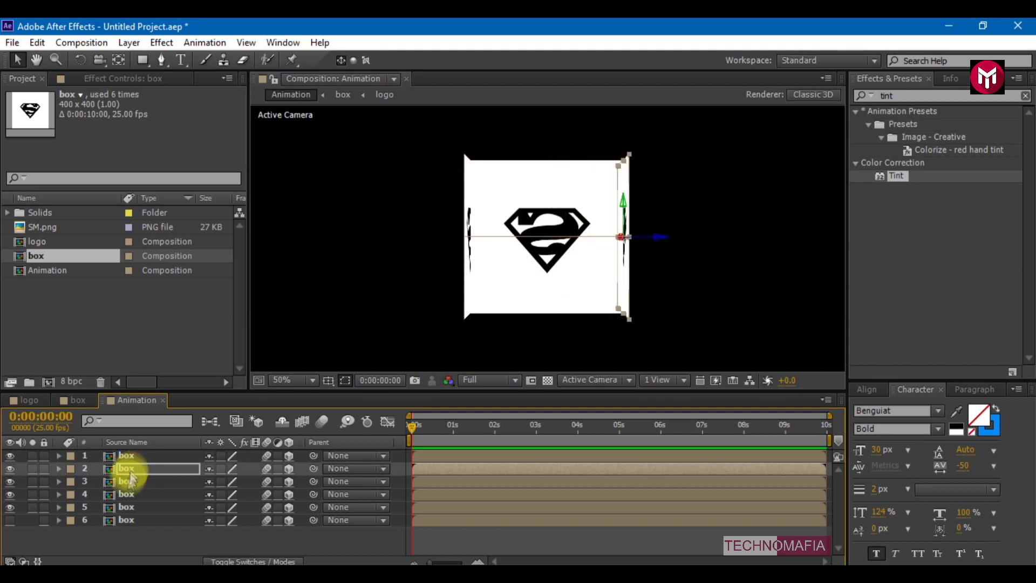
# Raise the third box face to the top and lower the fourth to the bottom.
pyautogui.click(128, 480)
pyautogui.hotkey('shift', 'Up')
pyautogui.hotkey('shift', 'Up')
pyautogui.hotkey('shift', 'Up')
pyautogui.hotkey('shift', 'Up')
pyautogui.hotkey('shift', 'Up')
pyautogui.hotkey('shift', 'Up')
pyautogui.hotkey('shift', 'Up')
pyautogui.hotkey('shift', 'Up')
pyautogui.hotkey('shift', 'Up')
pyautogui.hotkey('shift', 'Up')
pyautogui.hotkey('shift', 'Up')
pyautogui.hotkey('shift', 'Up')
pyautogui.hotkey('shift', 'Up')
pyautogui.hotkey('shift', 'Up')
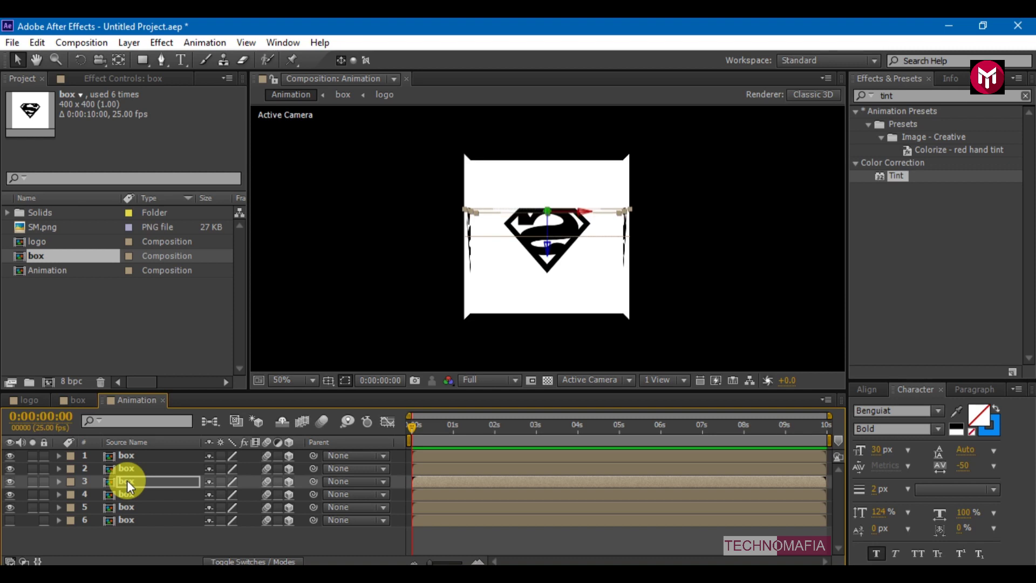
pyautogui.hotkey('shift', 'Up')
pyautogui.hotkey('shift', 'Up')
pyautogui.hotkey('shift', 'Up')
pyautogui.hotkey('shift', 'Up')
pyautogui.hotkey('shift', 'Up')
pyautogui.hotkey('shift', 'Up')
pyautogui.hotkey('shift', 'Up')
pyautogui.hotkey('shift', 'Up')
pyautogui.hotkey('shift', 'Up')
pyautogui.hotkey('shift', 'Up')
pyautogui.hotkey('shift', 'Up')
pyautogui.hotkey('shift', 'Up')
pyautogui.hotkey('shift', 'Up')
pyautogui.hotkey('shift', 'Up')
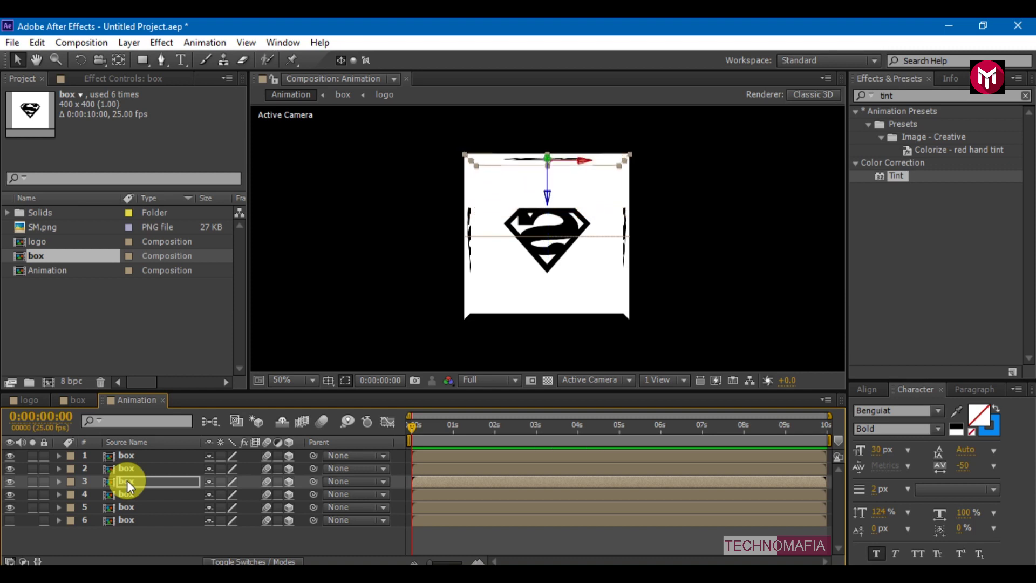
pyautogui.click(10, 507)
pyautogui.click(125, 492)
pyautogui.hotkey('shift', 'Down')
pyautogui.hotkey('shift', 'Down')
pyautogui.hotkey('shift', 'Down')
pyautogui.hotkey('shift', 'Down')
pyautogui.hotkey('shift', 'Down')
pyautogui.hotkey('shift', 'Down')
pyautogui.hotkey('shift', 'Down')
pyautogui.hotkey('shift', 'Down')
pyautogui.hotkey('shift', 'Down')
pyautogui.hotkey('shift', 'Down')
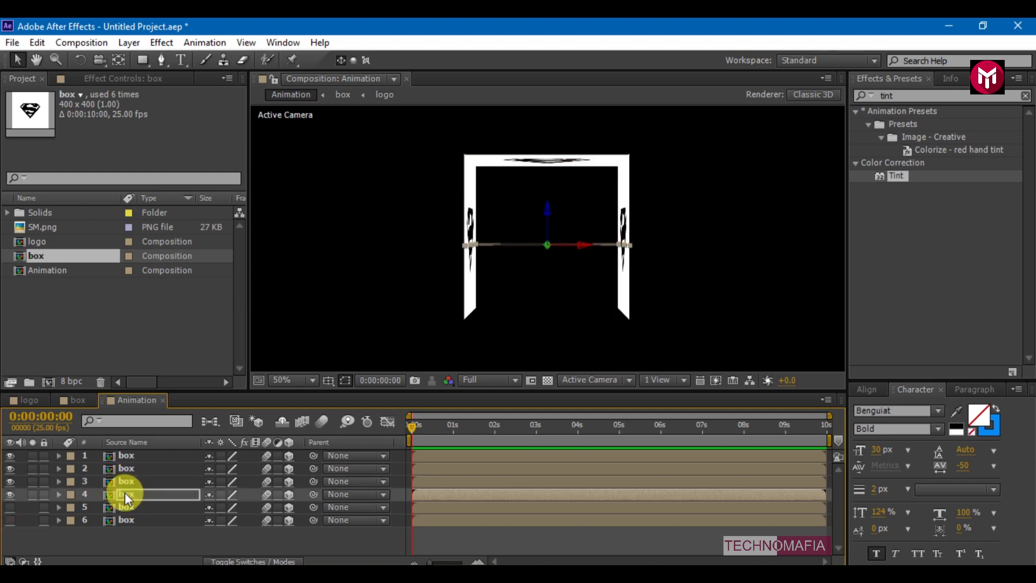
pyautogui.hotkey('shift', 'Down')
pyautogui.hotkey('shift', 'Down')
pyautogui.hotkey('shift', 'Down')
pyautogui.hotkey('shift', 'Down')
pyautogui.hotkey('shift', 'Down')
pyautogui.hotkey('shift', 'Down')
pyautogui.hotkey('shift', 'Down')
pyautogui.hotkey('shift', 'Down')
pyautogui.hotkey('shift', 'Down')
pyautogui.hotkey('shift', 'Down')
pyautogui.hotkey('shift', 'Down')
pyautogui.hotkey('shift', 'Down')
pyautogui.hotkey('shift', 'Down')
pyautogui.hotkey('shift', 'Down')
pyautogui.hotkey('shift', 'Down')
pyautogui.hotkey('shift', 'Down')
pyautogui.hotkey('shift', 'Down')
pyautogui.hotkey('shift', 'Down')
pyautogui.hotkey('shift', 'Down')
pyautogui.hotkey('shift', 'Down')
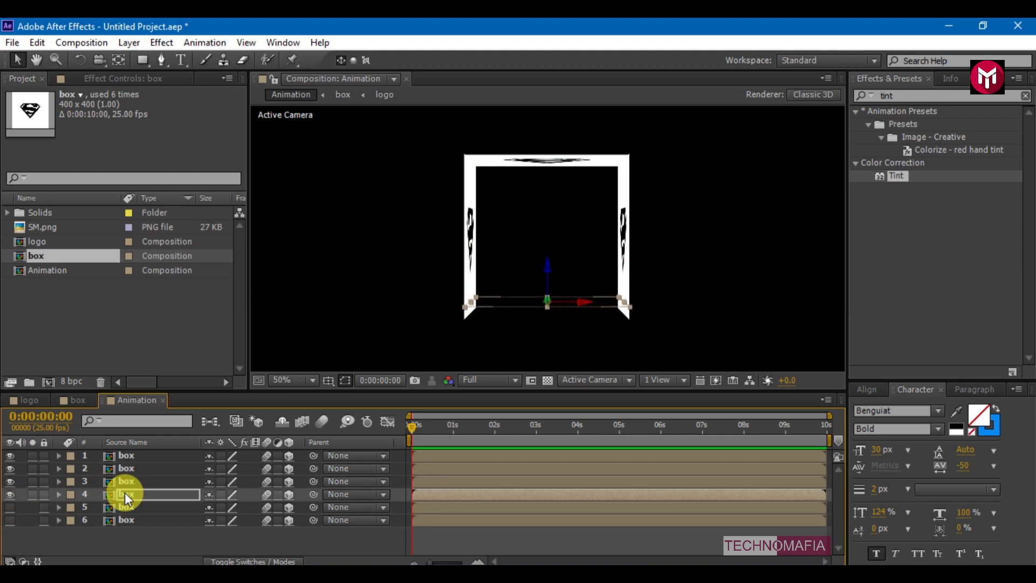
pyautogui.click(118, 537)
pyautogui.click(10, 507)
# Set the fifth box face's Z position to 180.
pyautogui.click(124, 508)
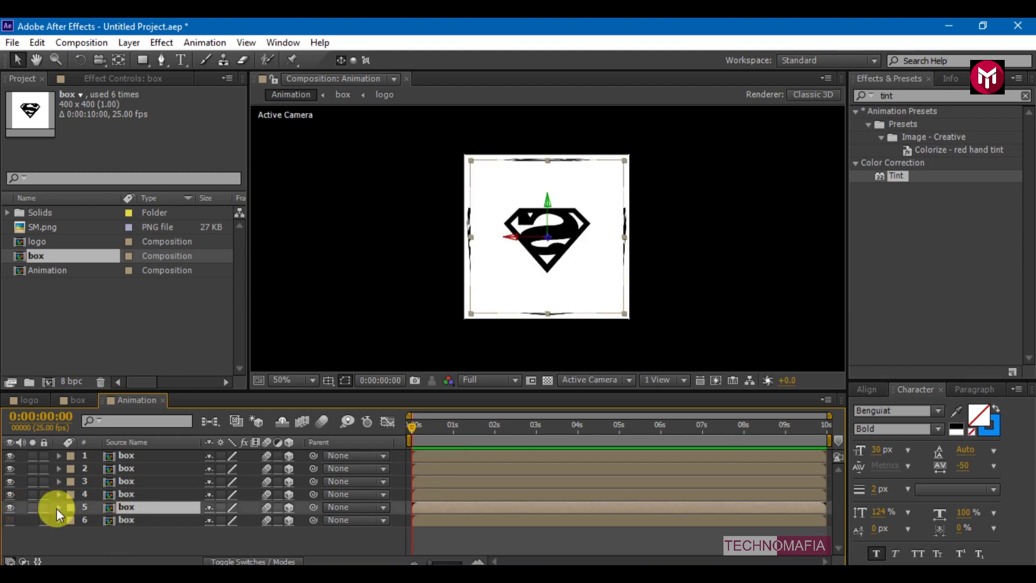
pyautogui.press('p')
pyautogui.click(259, 521)
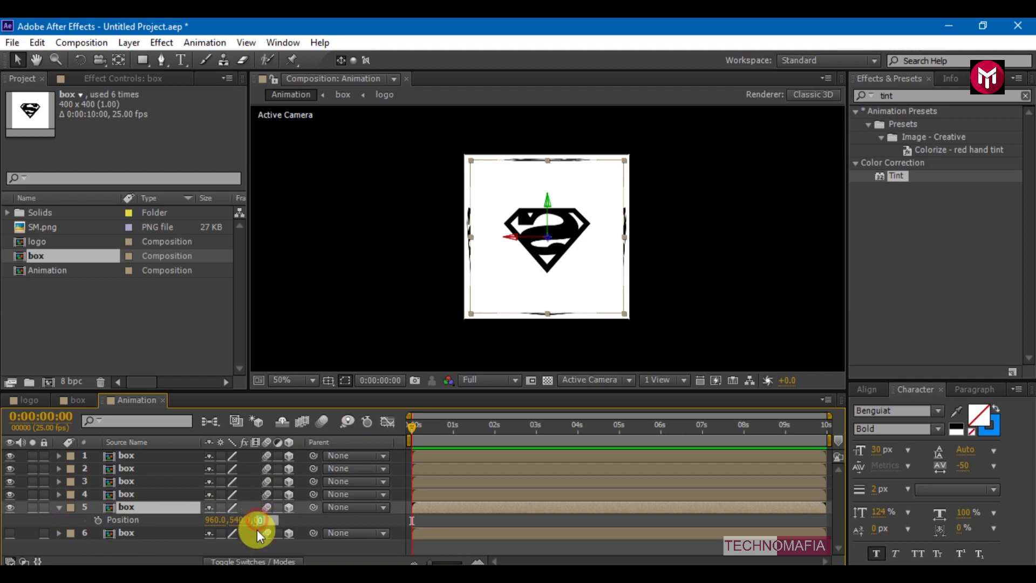
pyautogui.write('180')
pyautogui.press('Return')
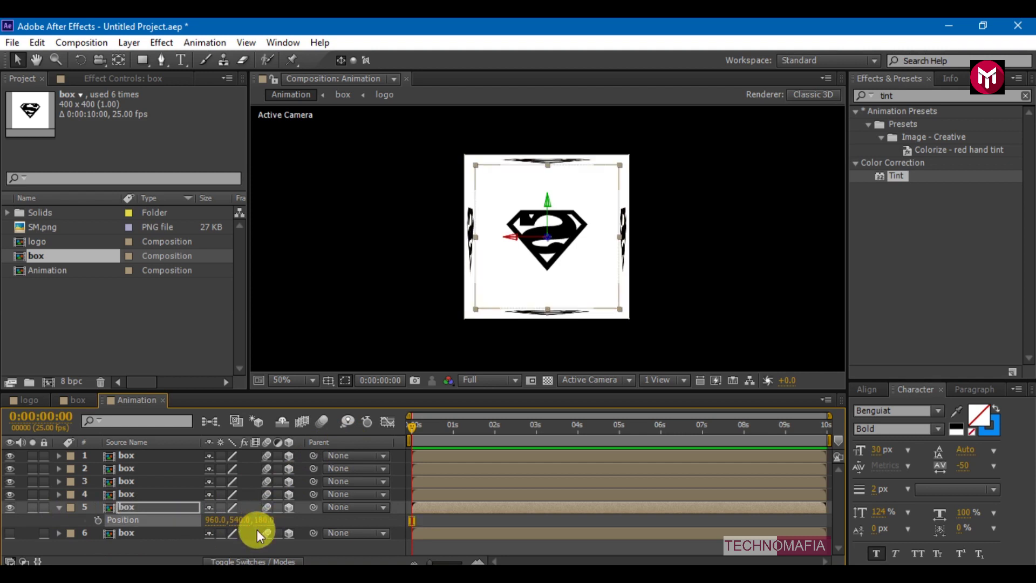
pyautogui.click(60, 510)
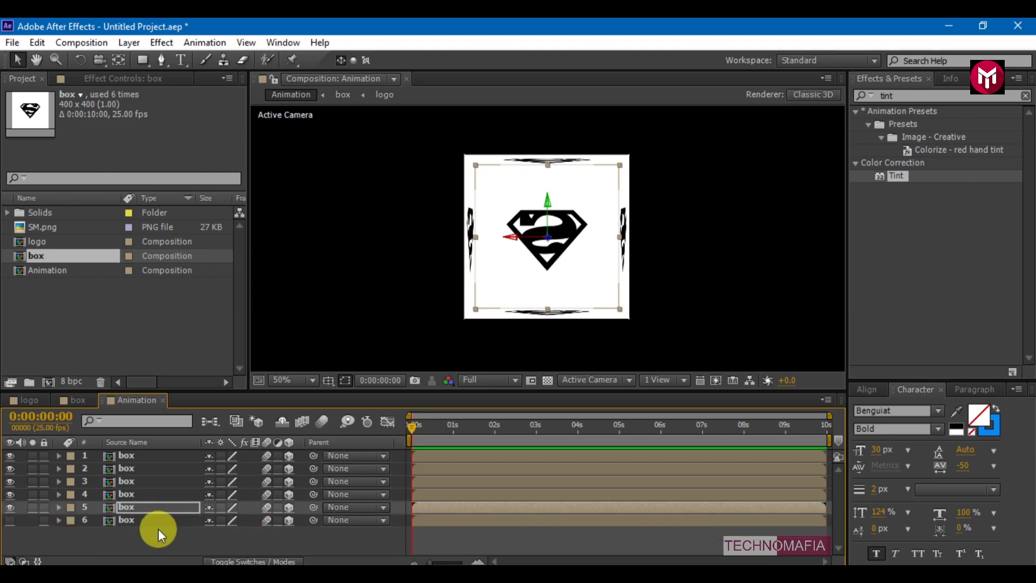
# Set the sixth box face's Z position to -200 and make it visible.
pyautogui.click(134, 521)
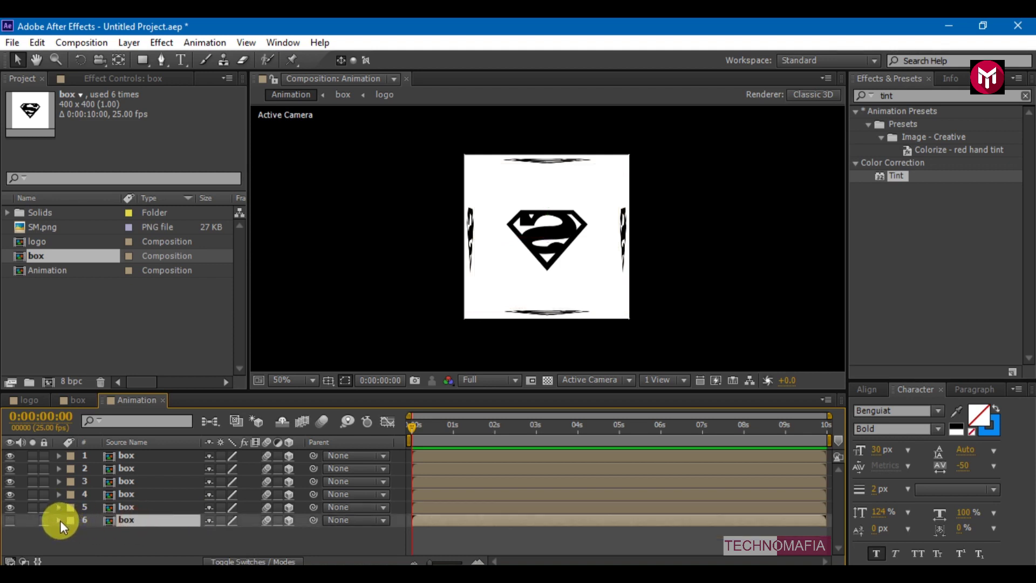
pyautogui.press('p')
pyautogui.click(263, 534)
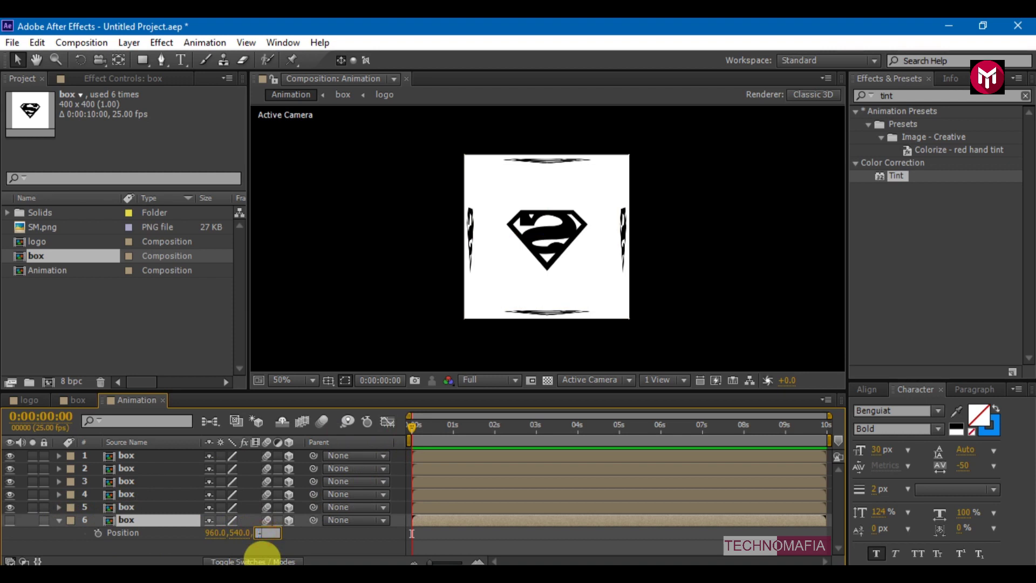
pyautogui.write('-200')
pyautogui.press('Return')
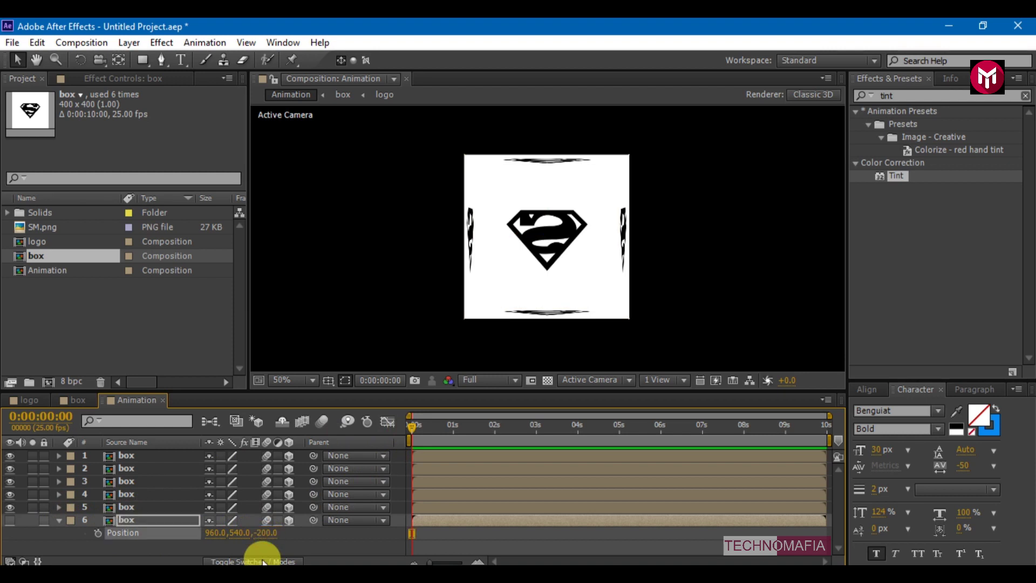
pyautogui.click(10, 520)
# Add a new camera layer, Camera 1, to the composition with default settings.
pyautogui.click(59, 521)
pyautogui.moveTo(178, 391); pyautogui.dragTo(335, 338)
pyautogui.rightClick(139, 519)
pyautogui.moveTo(230, 359)
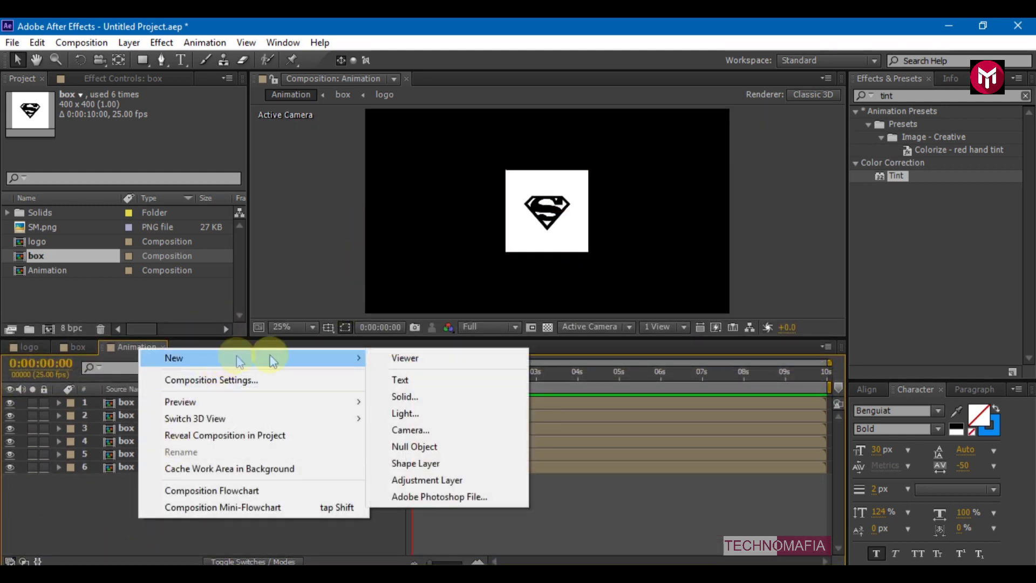
pyautogui.click(429, 428)
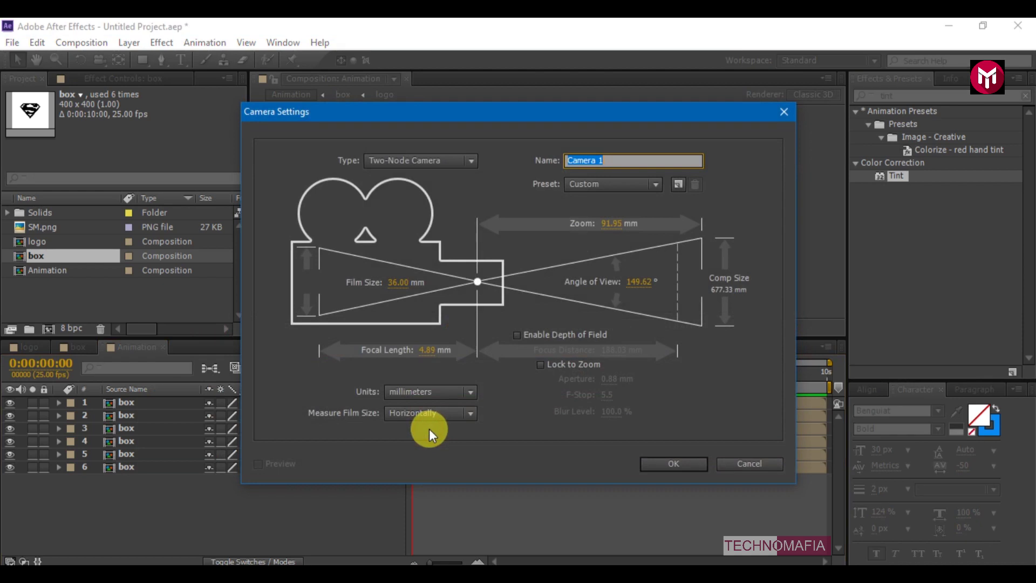
pyautogui.press('Return')
# Pull Camera 1 back from the cube to a Z position of -1251.
pyautogui.scroll(-1, 462, 229)
pyautogui.click(57, 404)
pyautogui.click(58, 402)
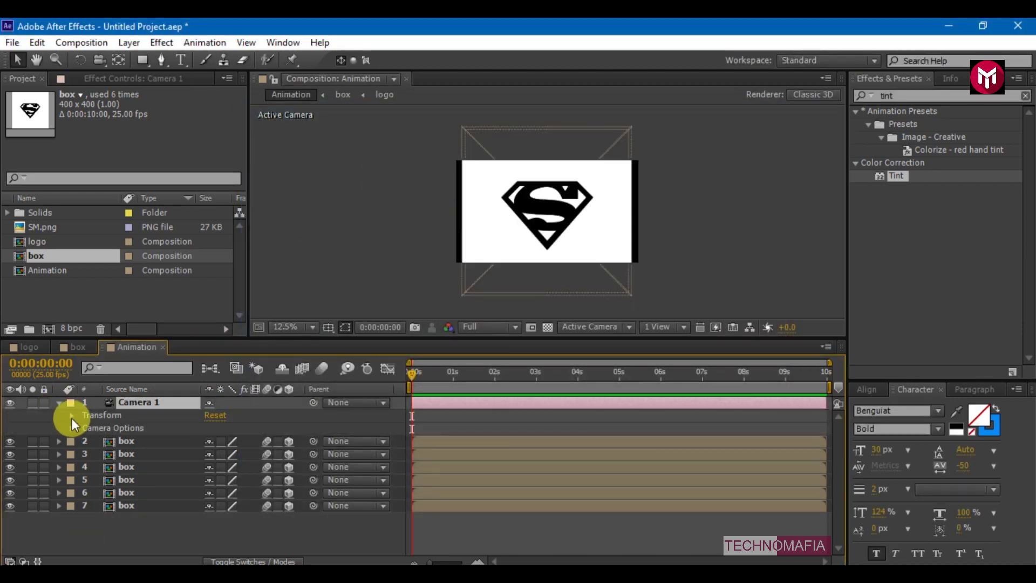
pyautogui.click(72, 416)
pyautogui.moveTo(218, 447); pyautogui.dragTo(223, 449)
pyautogui.click(228, 441)
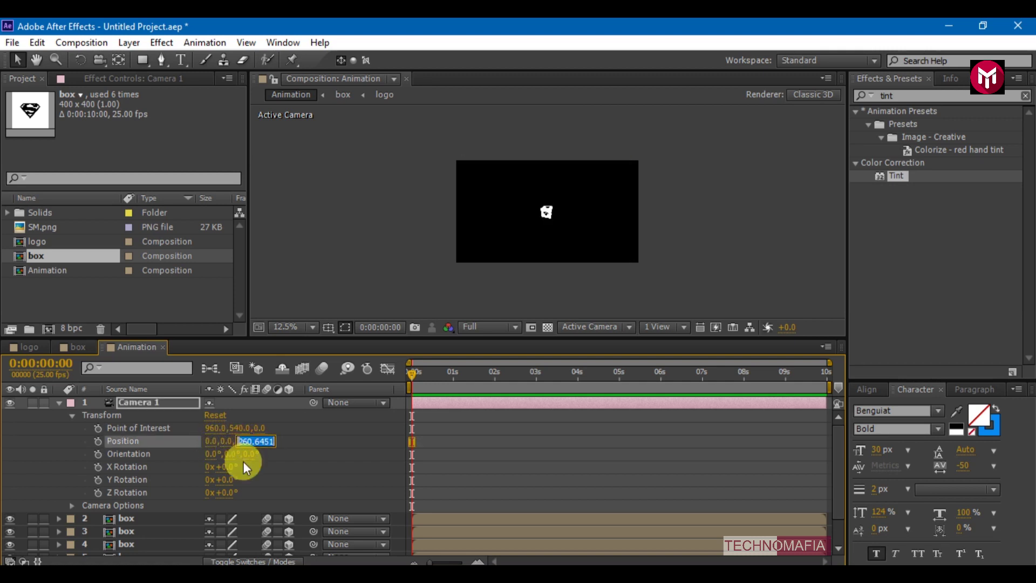
pyautogui.write('-1251')
pyautogui.press('Return')
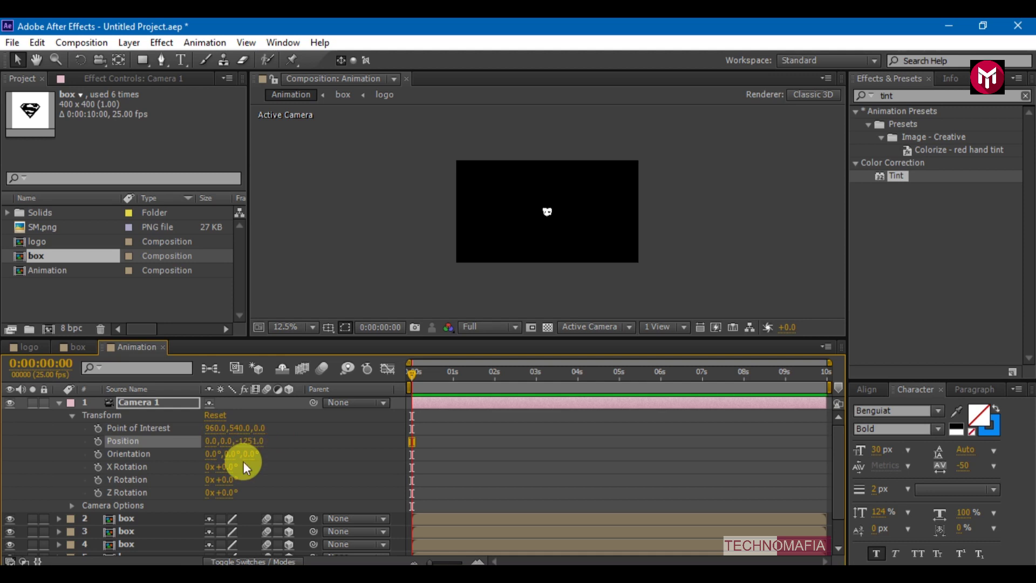
pyautogui.click(72, 415)
# Set Camera 1's zoom to 1251 pixels and move the current time to 0:00:01:07.
pyautogui.click(76, 430)
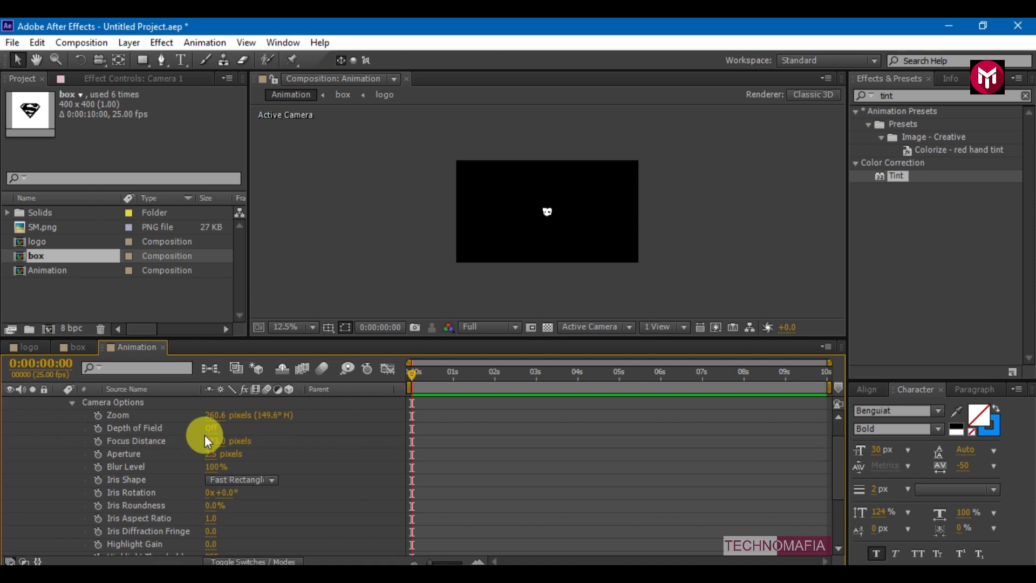
pyautogui.click(209, 416)
pyautogui.write('1251')
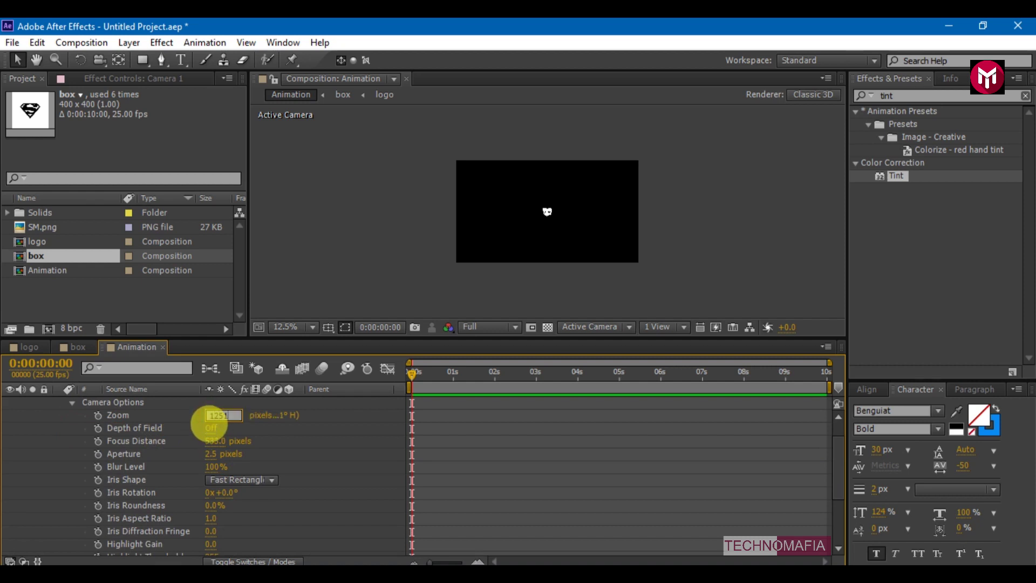
pyautogui.press('Return')
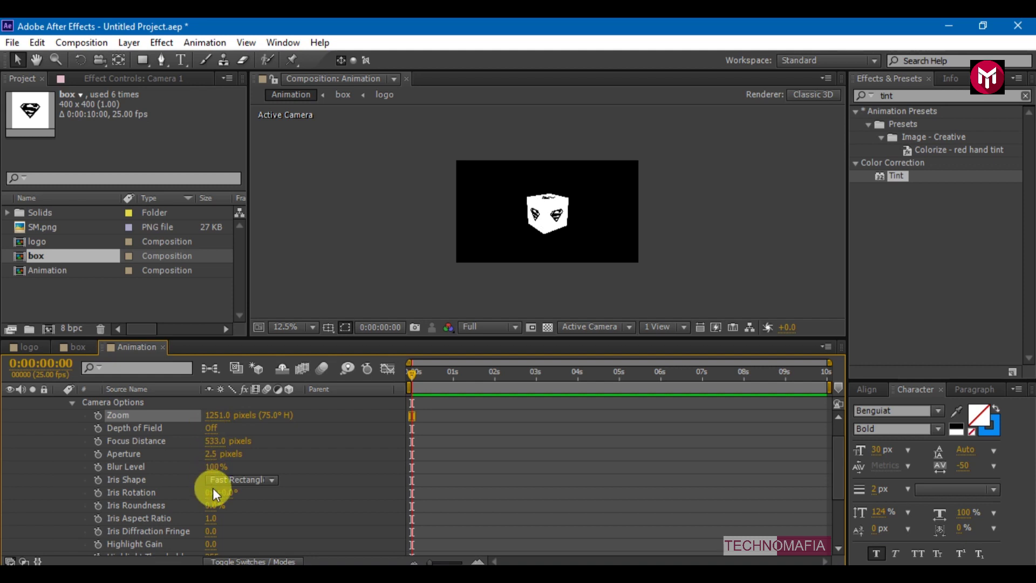
pyautogui.click(211, 454)
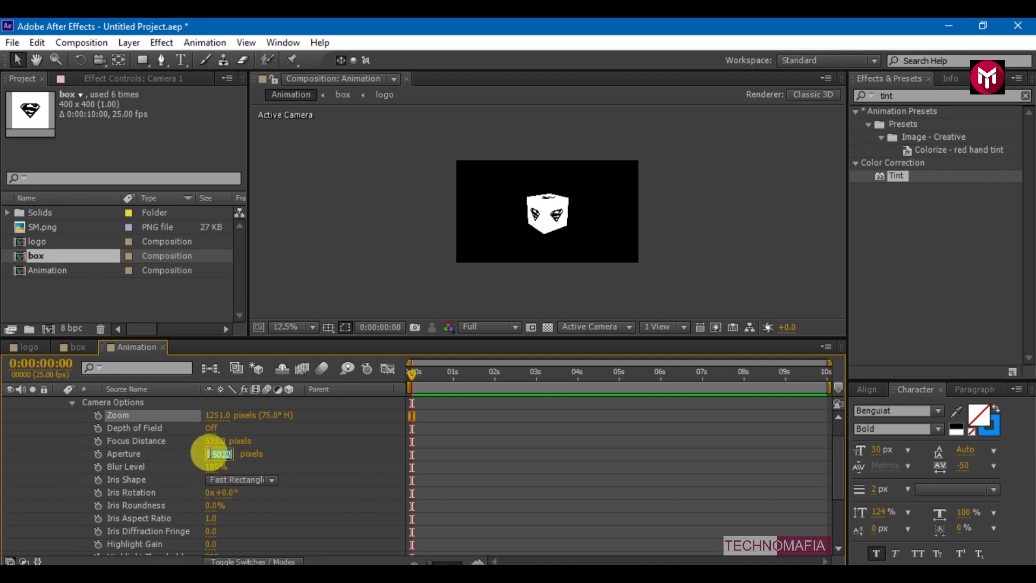
pyautogui.click(72, 402)
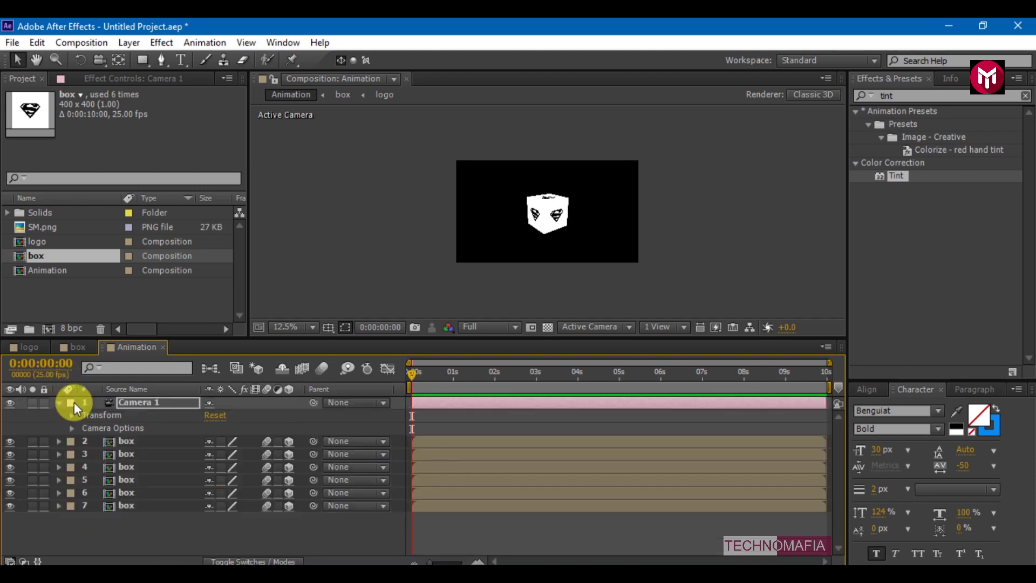
pyautogui.click(59, 404)
pyautogui.moveTo(413, 373); pyautogui.dragTo(464, 370)
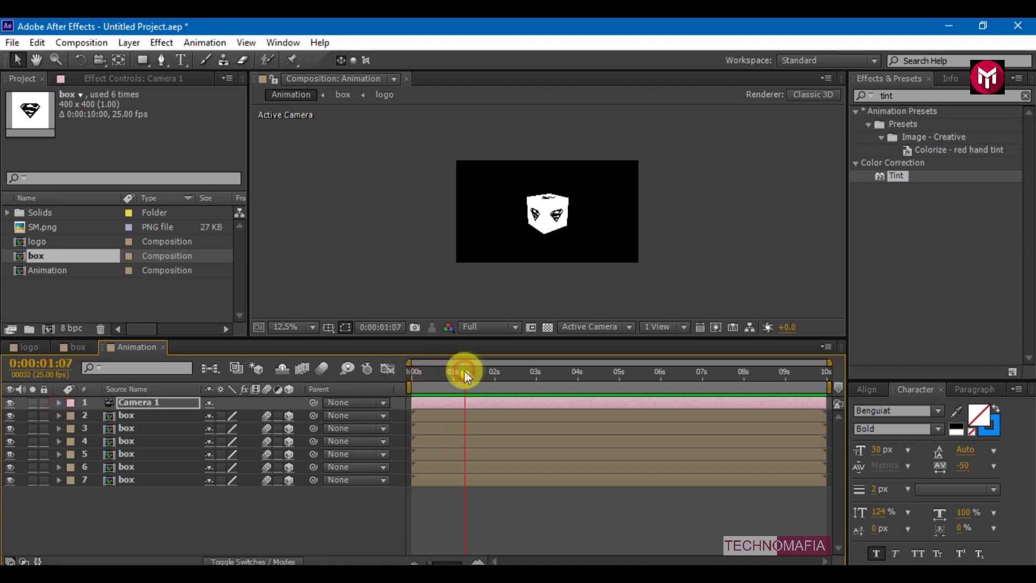
pyautogui.scroll(2, 353, 310)
# Create Null 2, switch it to 3D, turn on composition motion blur, and show its Transform properties.
pyautogui.rightClick(111, 520)
pyautogui.moveTo(218, 361)
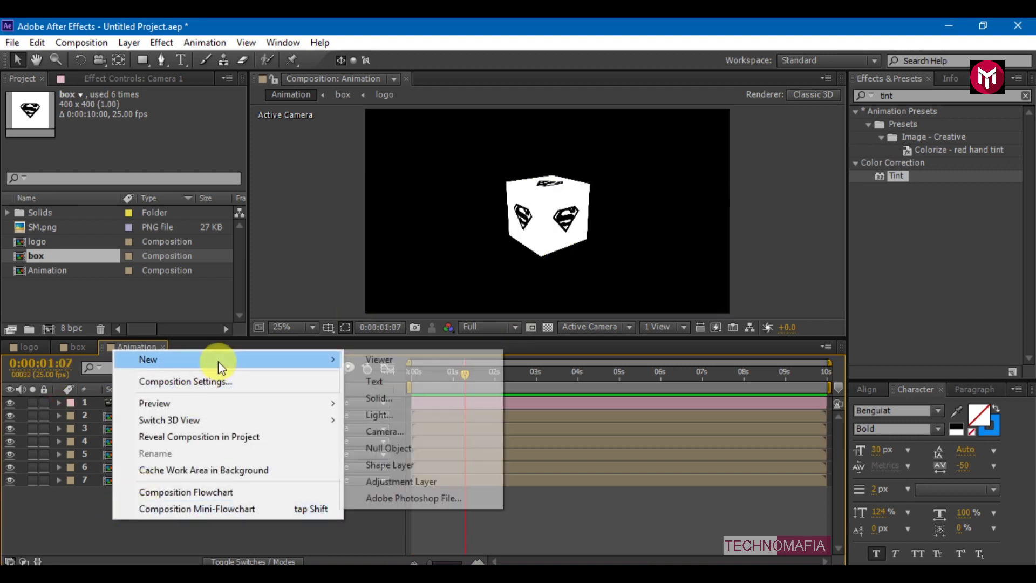
pyautogui.click(377, 448)
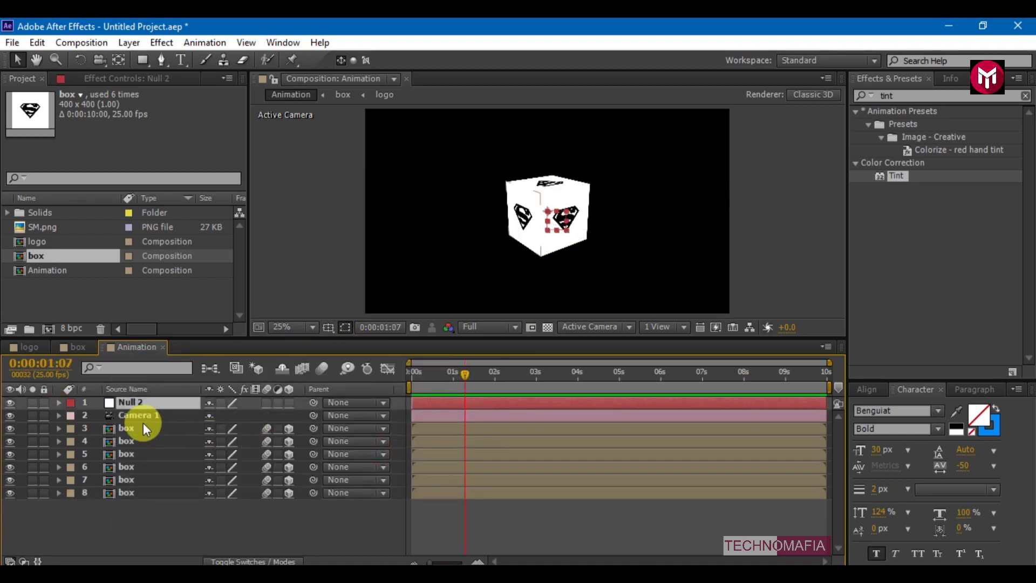
pyautogui.click(288, 403)
pyautogui.click(321, 368)
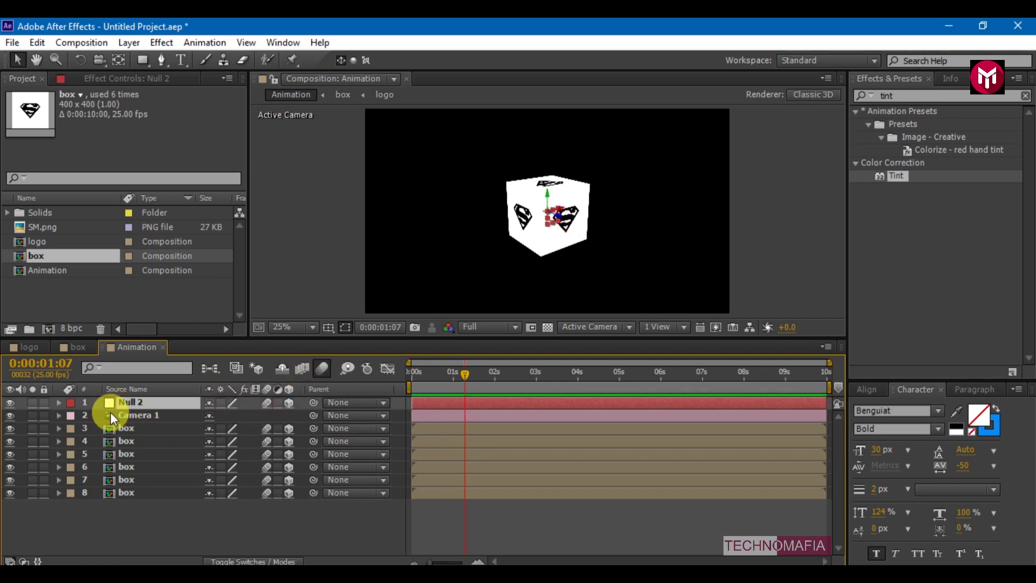
pyautogui.click(57, 404)
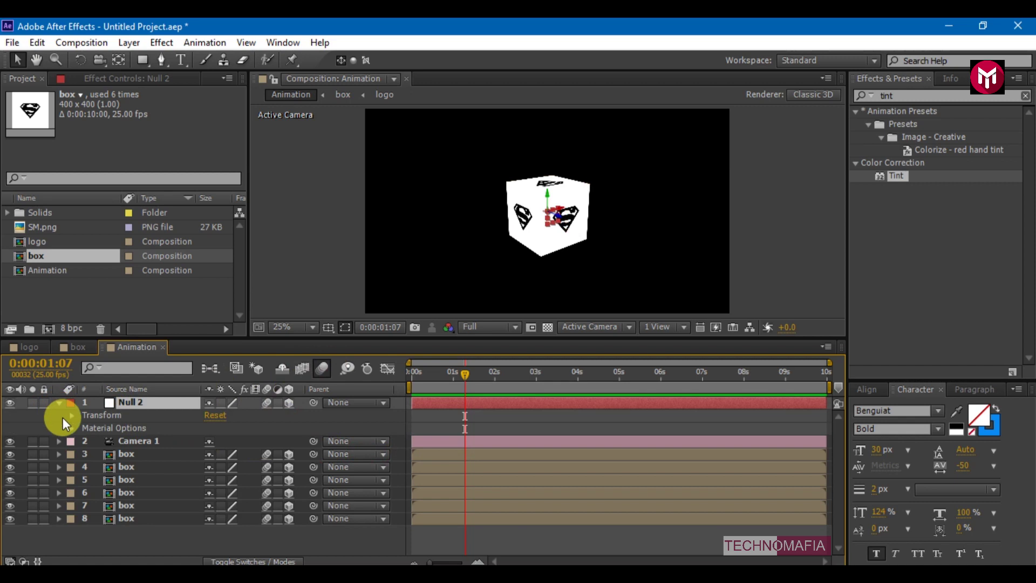
pyautogui.click(72, 415)
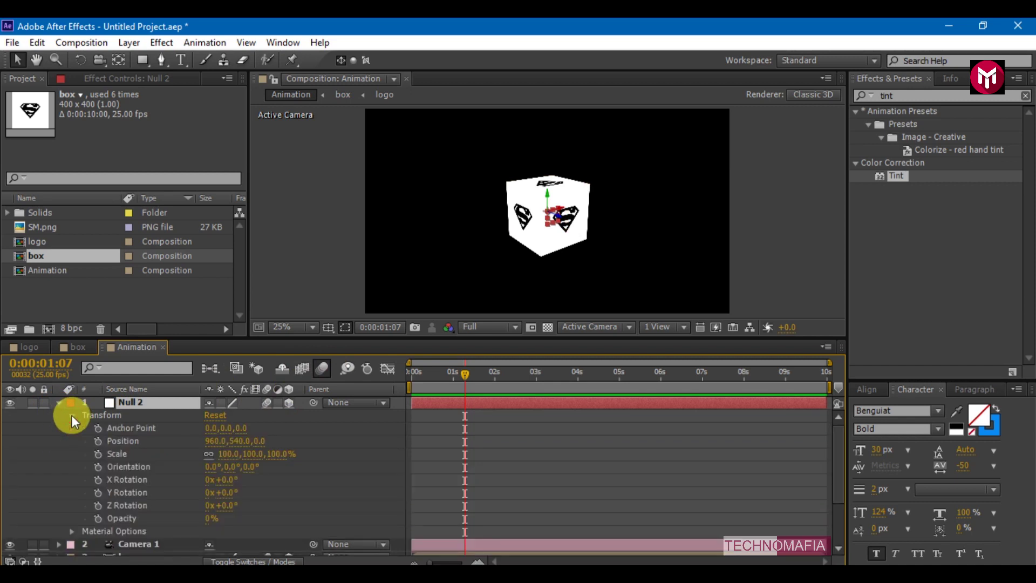
# At 0s, keyframe Null 2's Scale at 143%, X Rotation at 2x and Y Rotation at 3x.
pyautogui.click(410, 373)
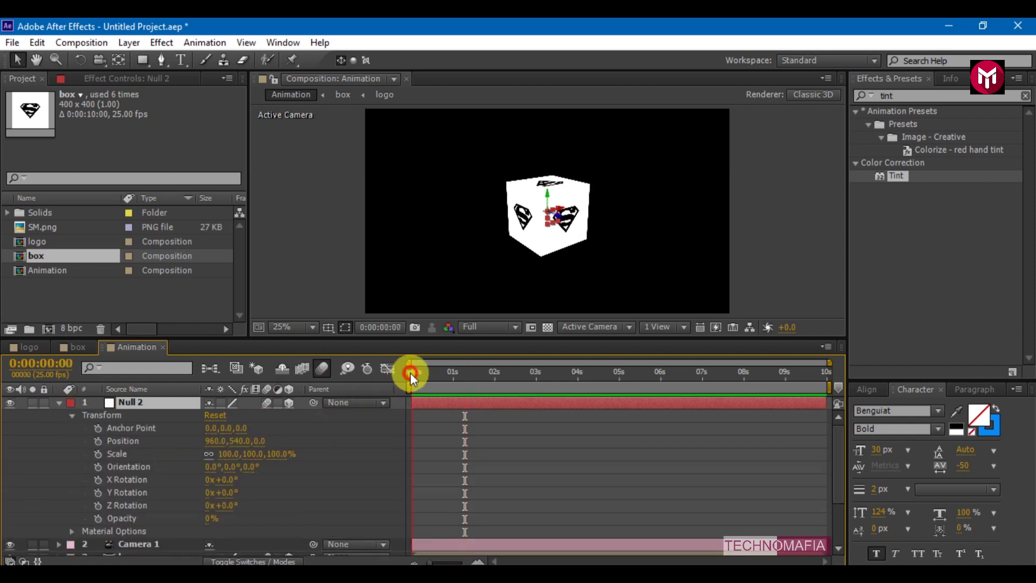
pyautogui.click(99, 453)
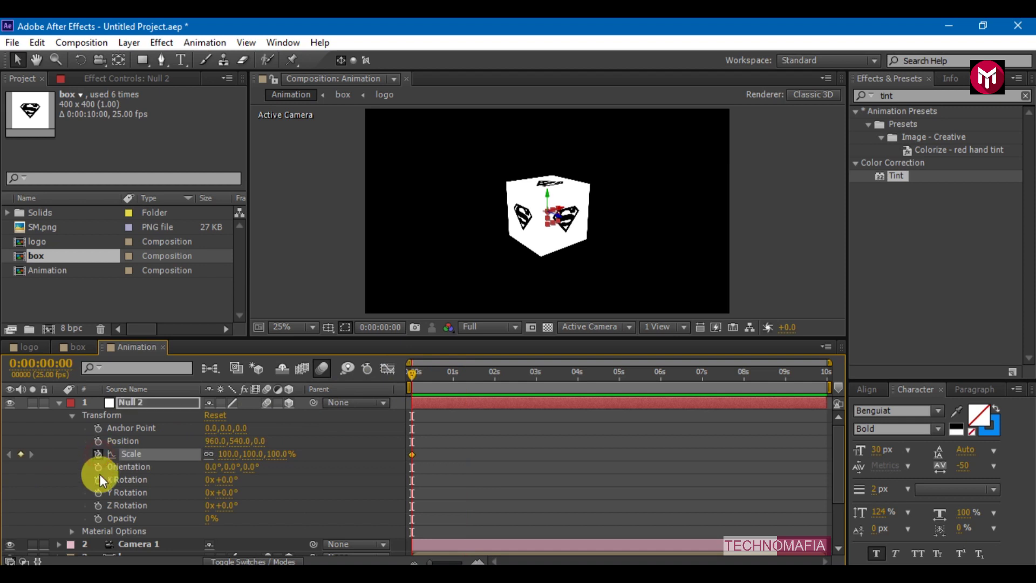
pyautogui.click(98, 479)
pyautogui.click(97, 492)
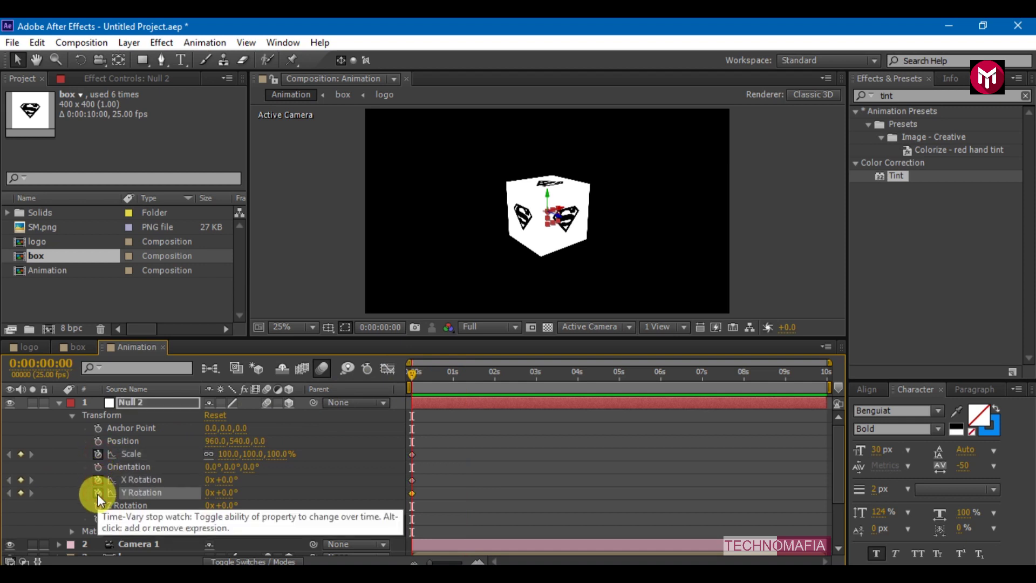
pyautogui.click(222, 455)
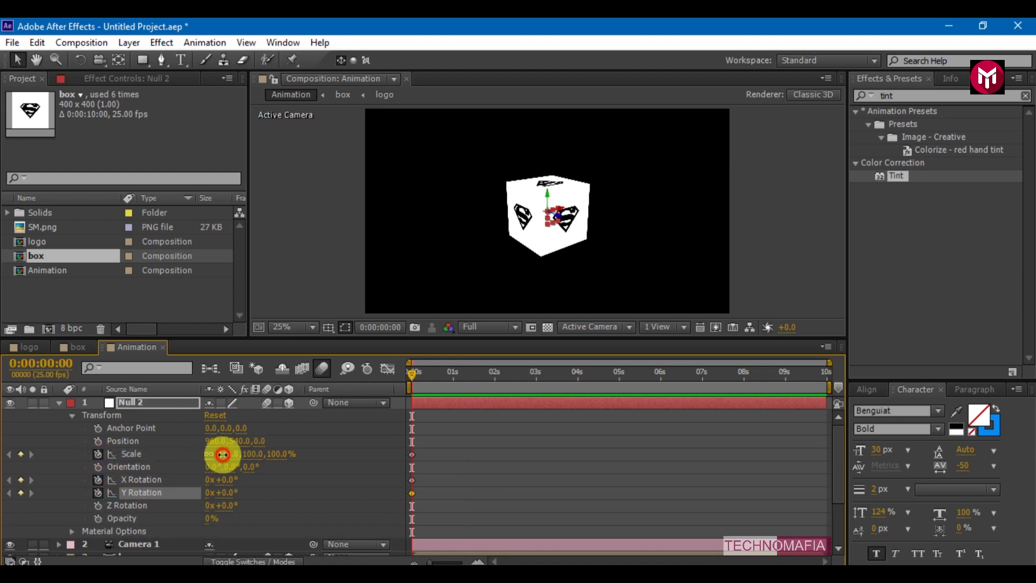
pyautogui.write('143')
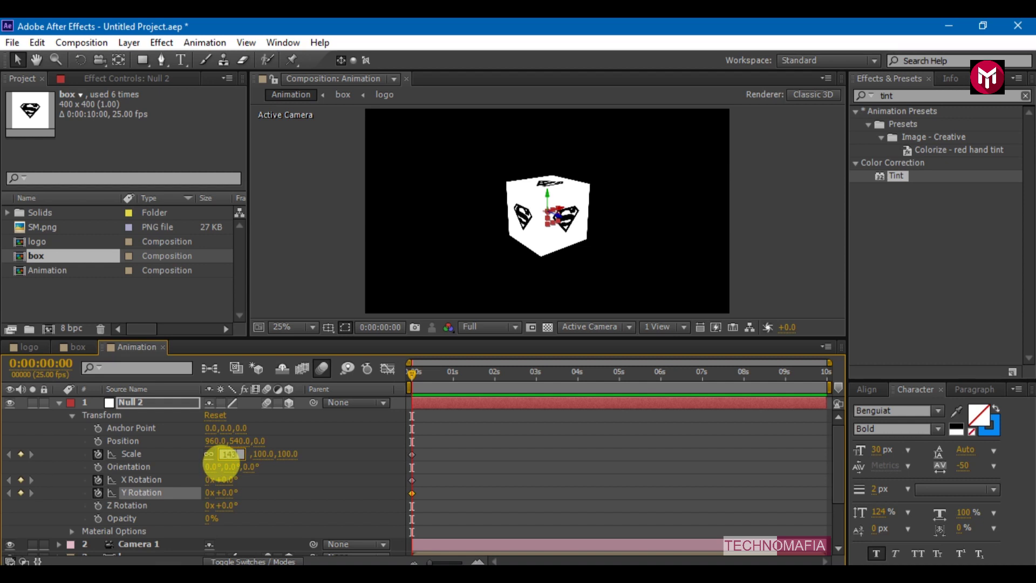
pyautogui.press('Return')
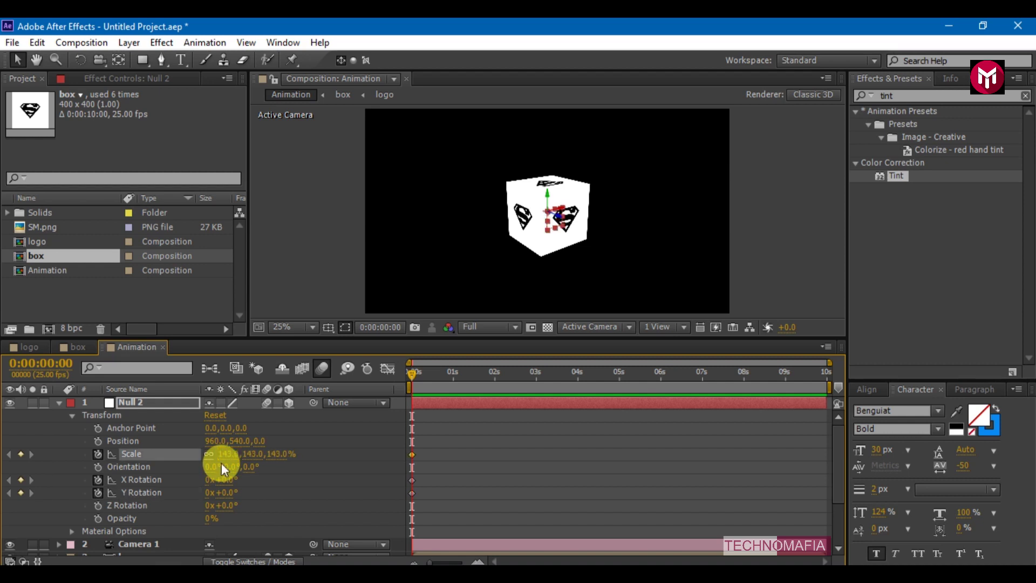
pyautogui.click(209, 479)
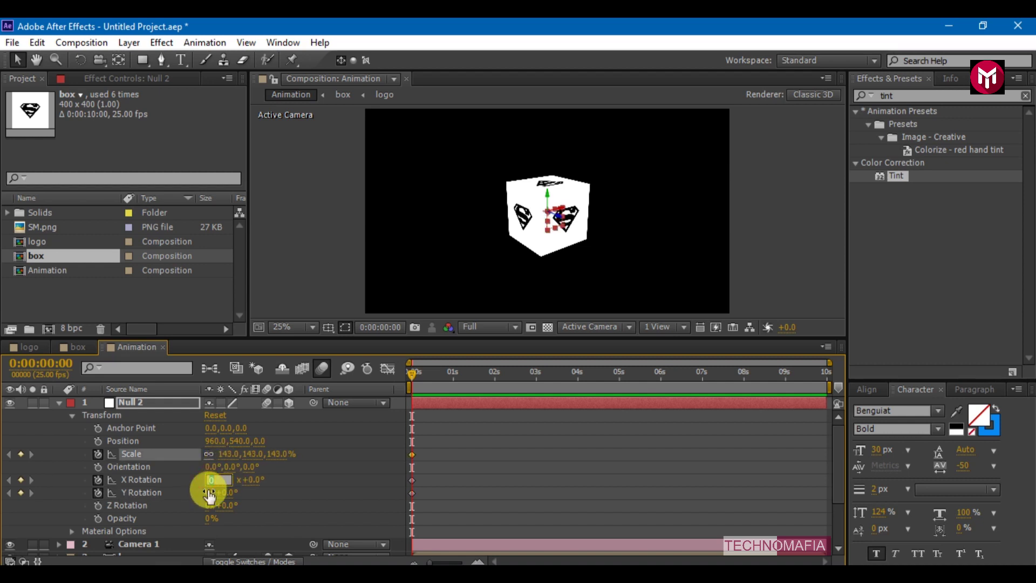
pyautogui.write('2')
pyautogui.press('Return')
pyautogui.click(210, 493)
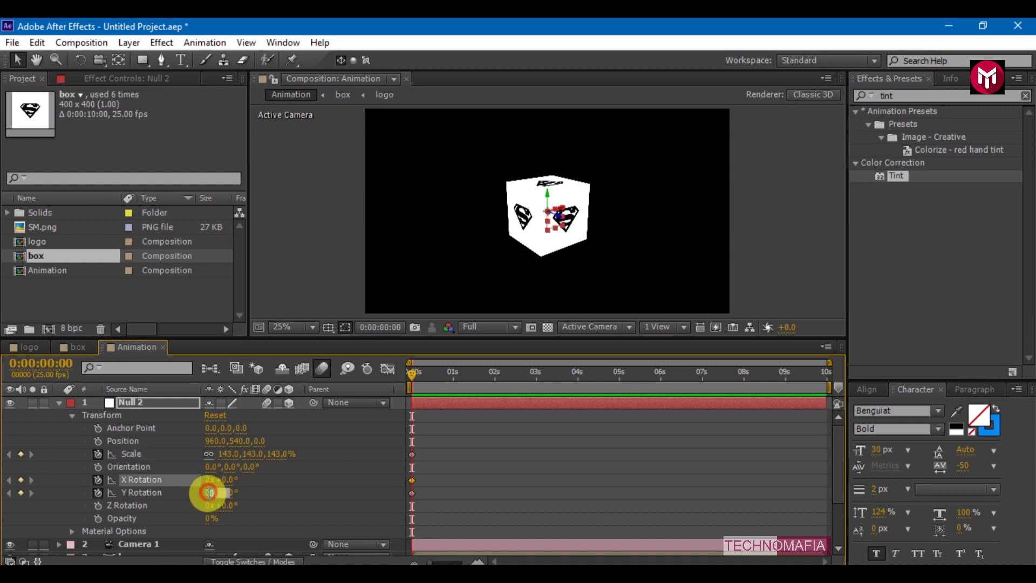
pyautogui.write('3')
pyautogui.press('Return')
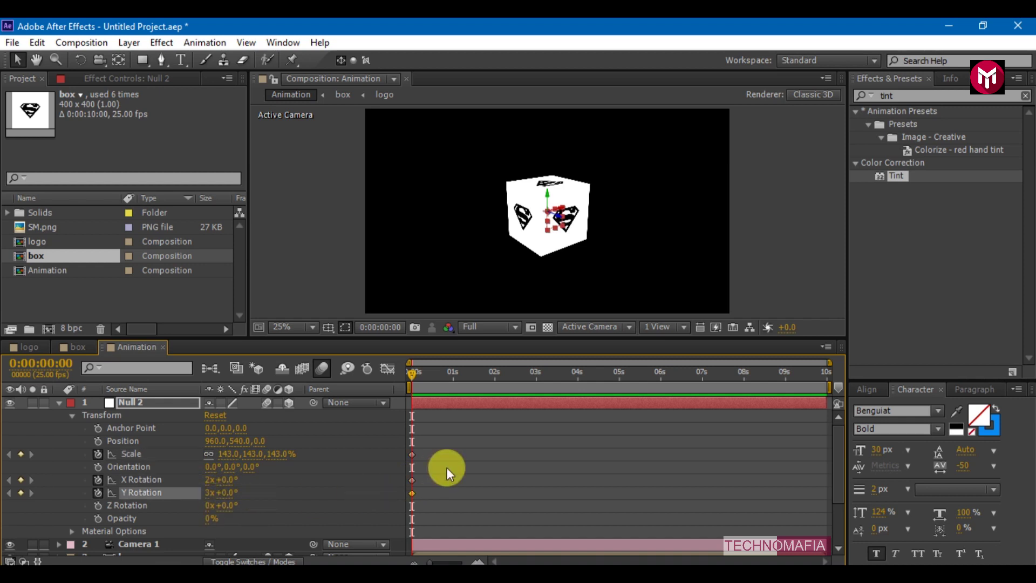
# At 5s, set Scale to 80% and X and Y Rotation to 0x, then select all keyframes.
pyautogui.click(619, 372)
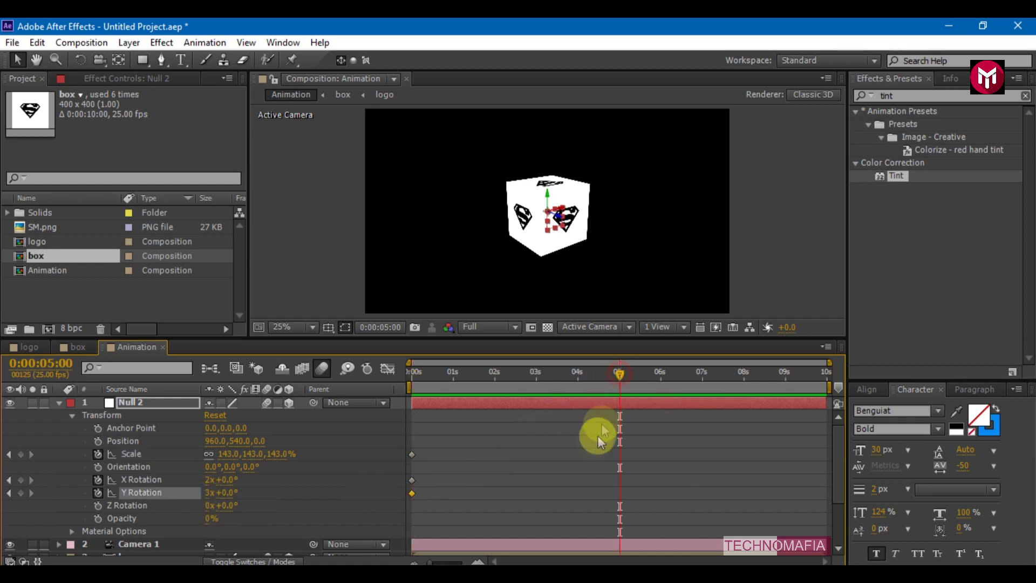
pyautogui.click(223, 456)
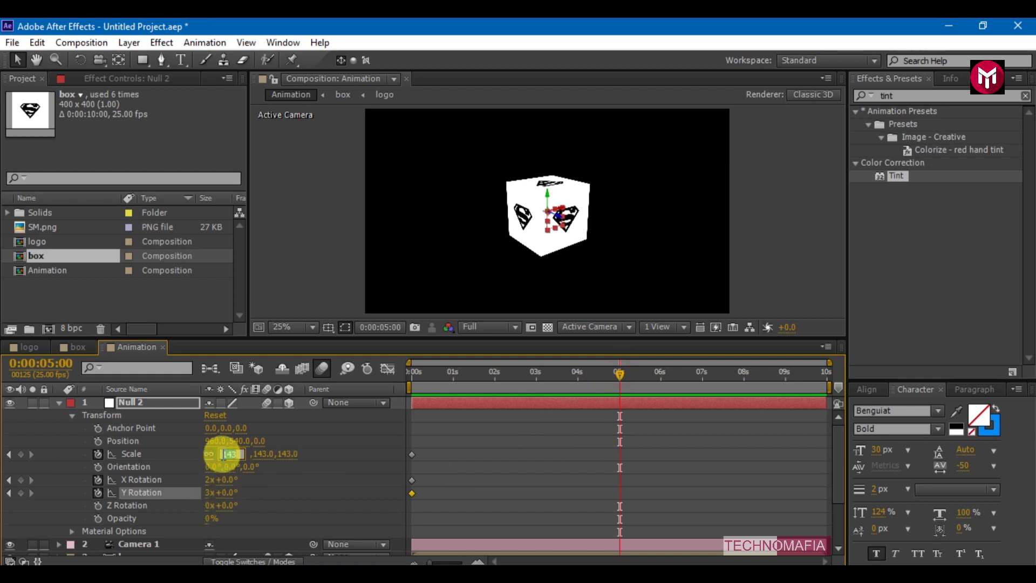
pyautogui.press('Return')
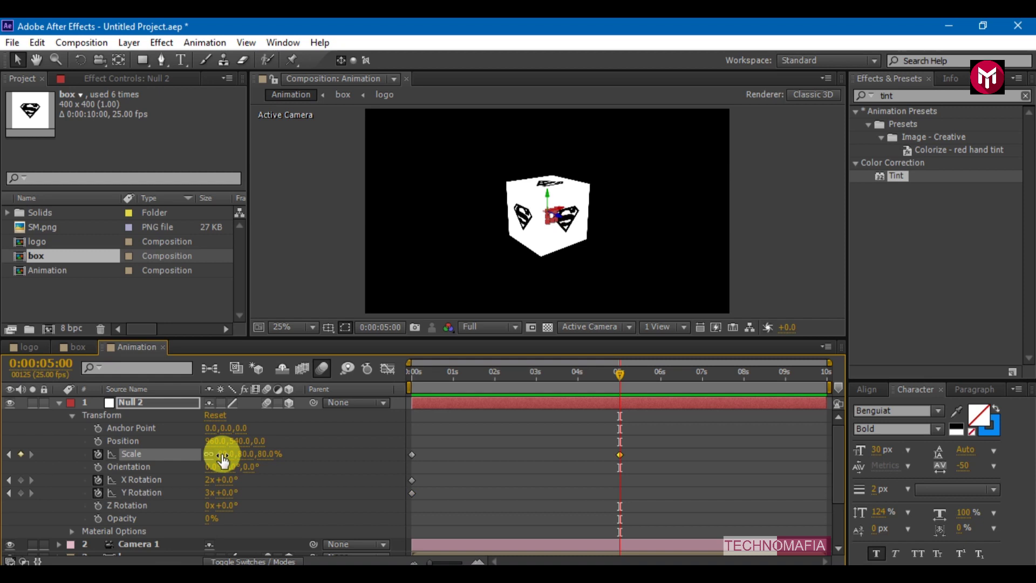
pyautogui.click(206, 481)
pyautogui.write('0')
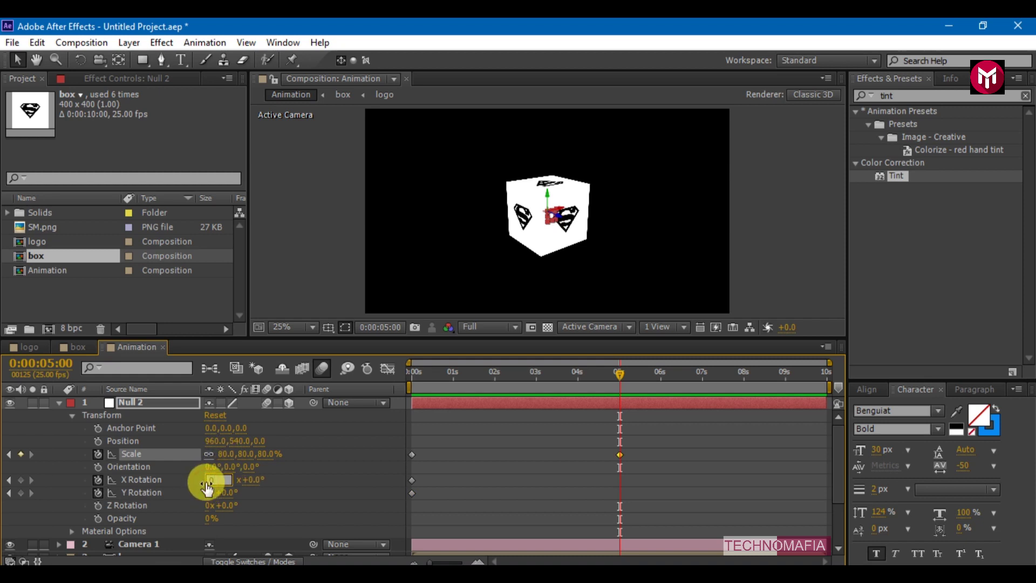
pyautogui.press('Return')
pyautogui.click(209, 492)
pyautogui.write('0')
pyautogui.press('Return')
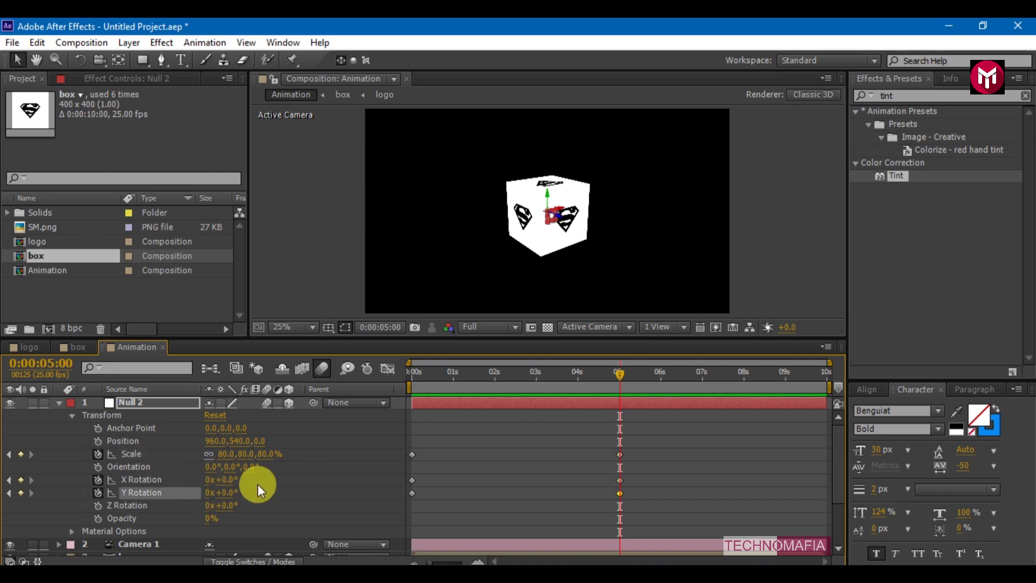
pyautogui.moveTo(637, 514); pyautogui.dragTo(410, 442)
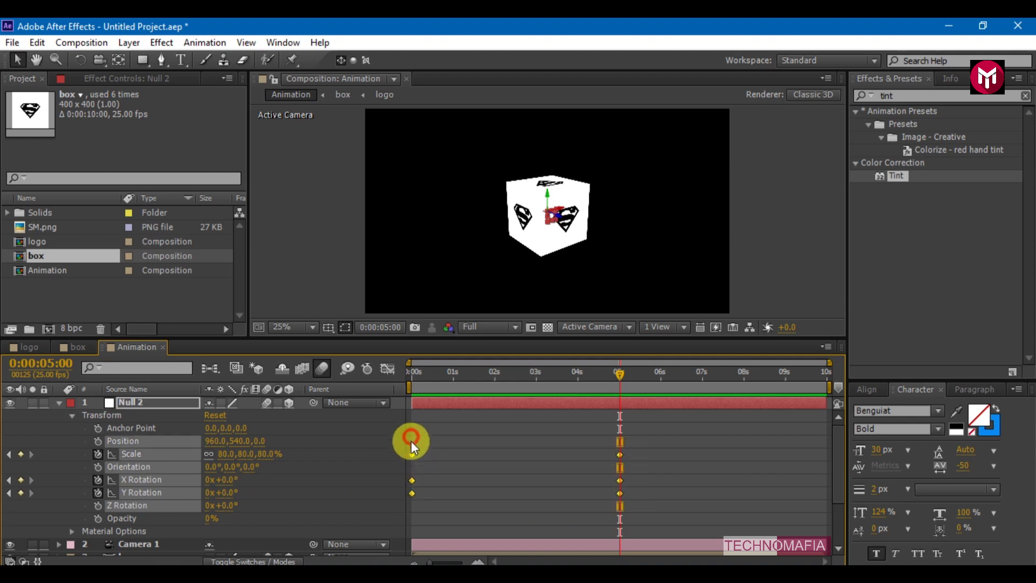
# Apply Easy Ease to Null 2's keyframes and lengthen the 5s keyframe's incoming influence in the Graph Editor.
pyautogui.rightClick(410, 454)
pyautogui.moveTo(489, 447)
pyautogui.click(624, 474)
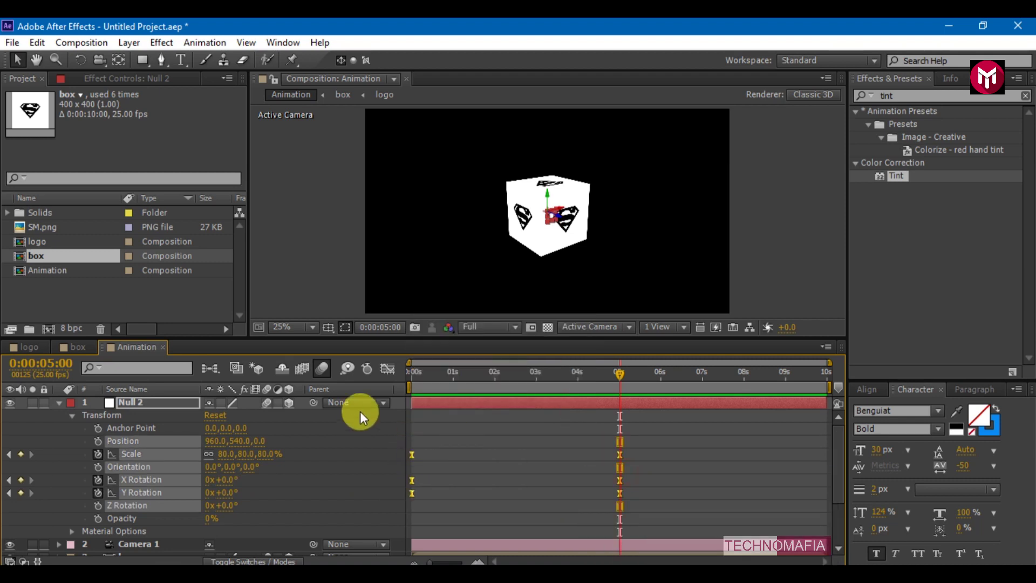
pyautogui.click(387, 370)
pyautogui.moveTo(647, 397); pyautogui.dragTo(534, 480)
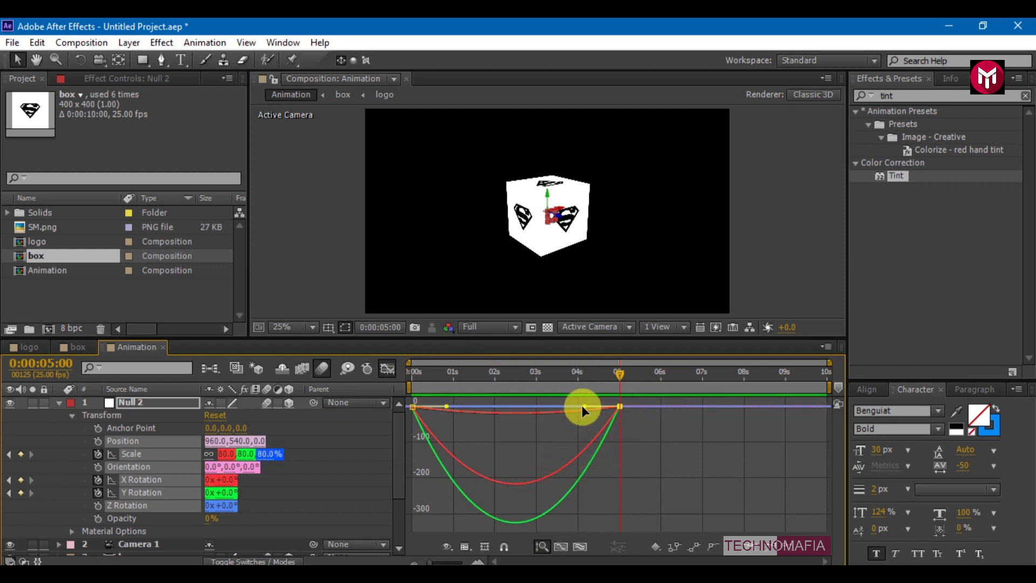
pyautogui.moveTo(584, 404); pyautogui.dragTo(536, 405)
pyautogui.click(392, 373)
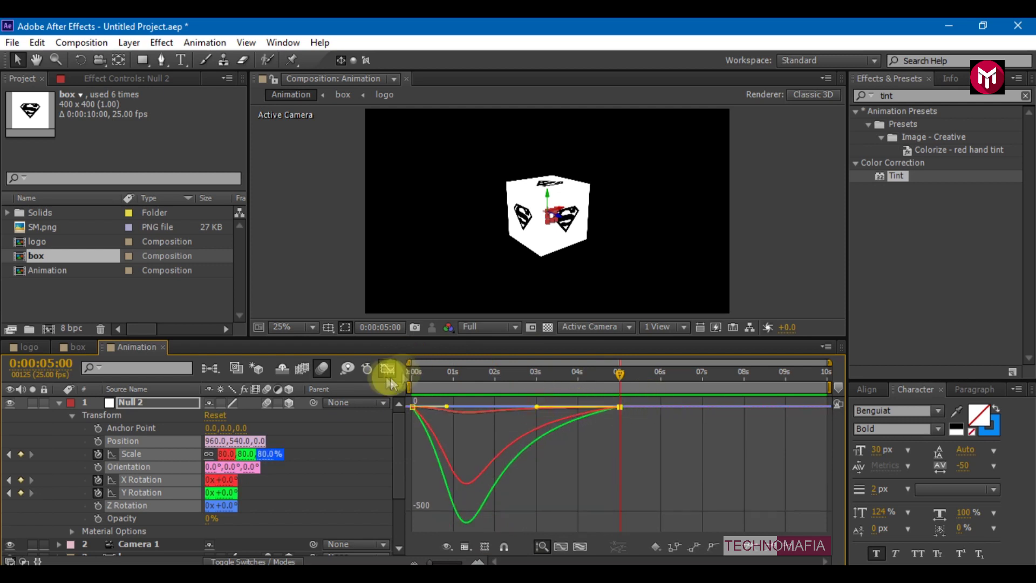
pyautogui.press('Home')
# Make Null 2 the parent of Camera 1.
pyautogui.click(59, 403)
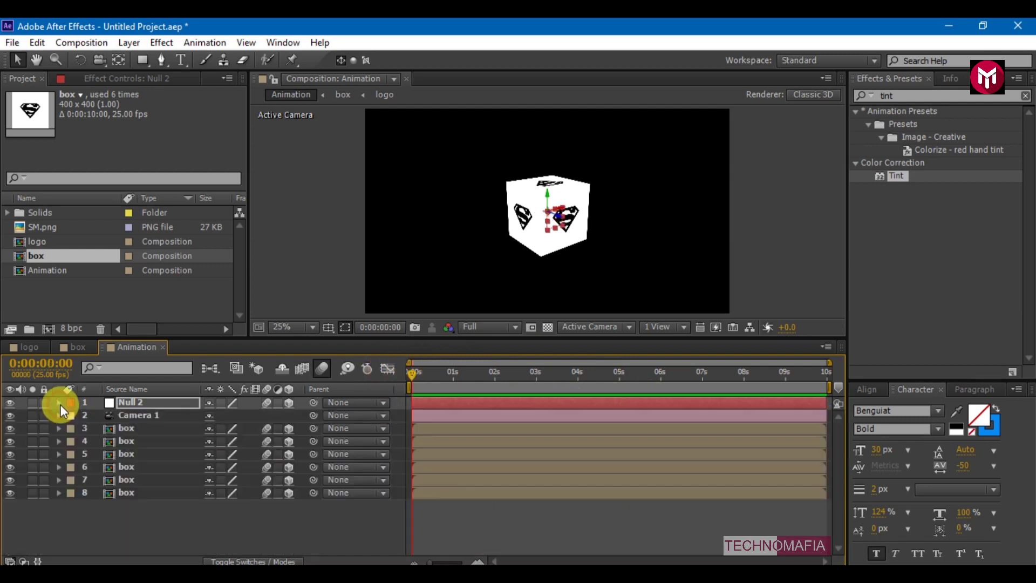
pyautogui.click(336, 415)
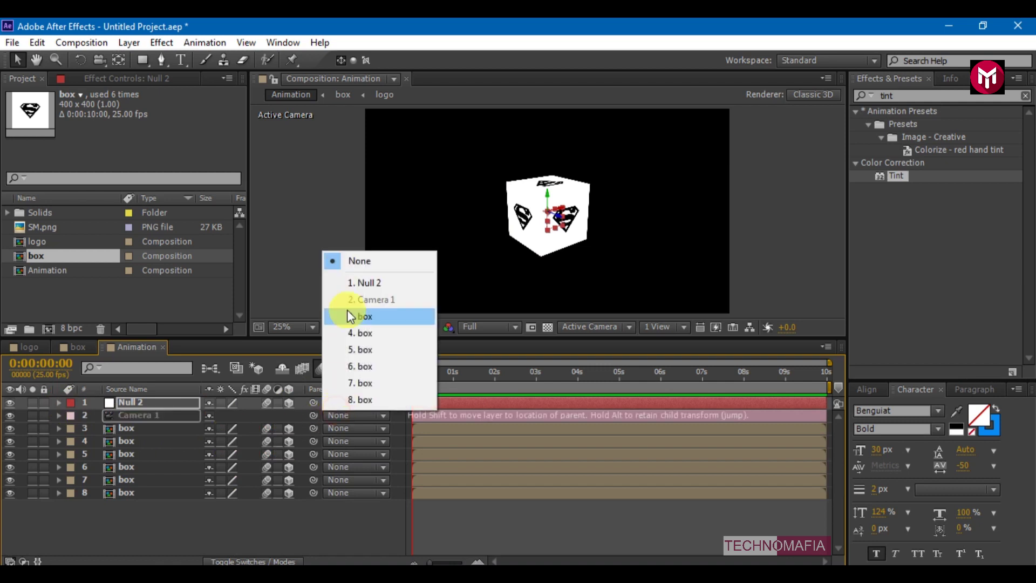
pyautogui.click(348, 281)
# Set Camera 1's position to 0, 0, -1251 and preview the animation.
pyautogui.click(151, 415)
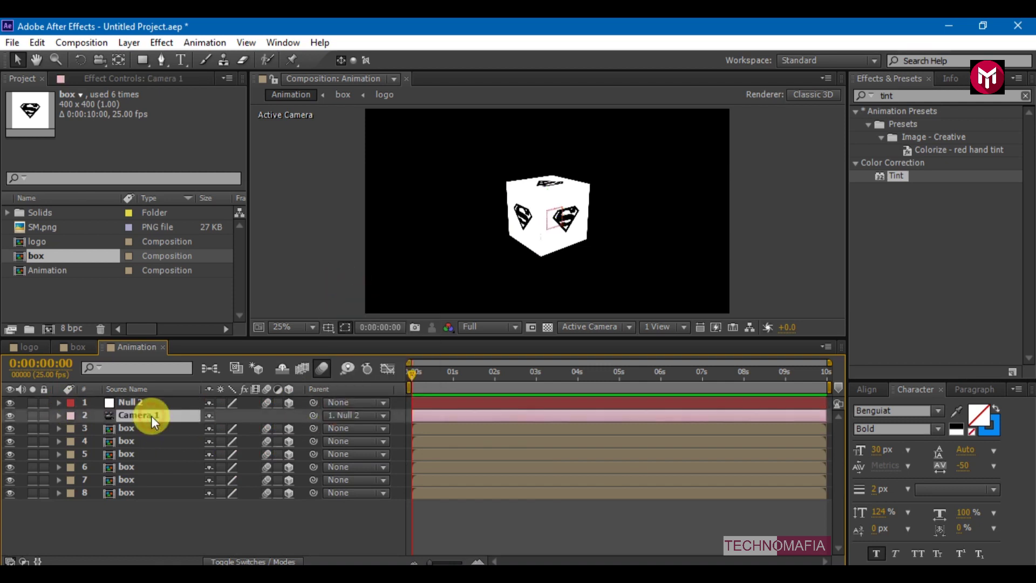
pyautogui.click(58, 416)
pyautogui.click(70, 428)
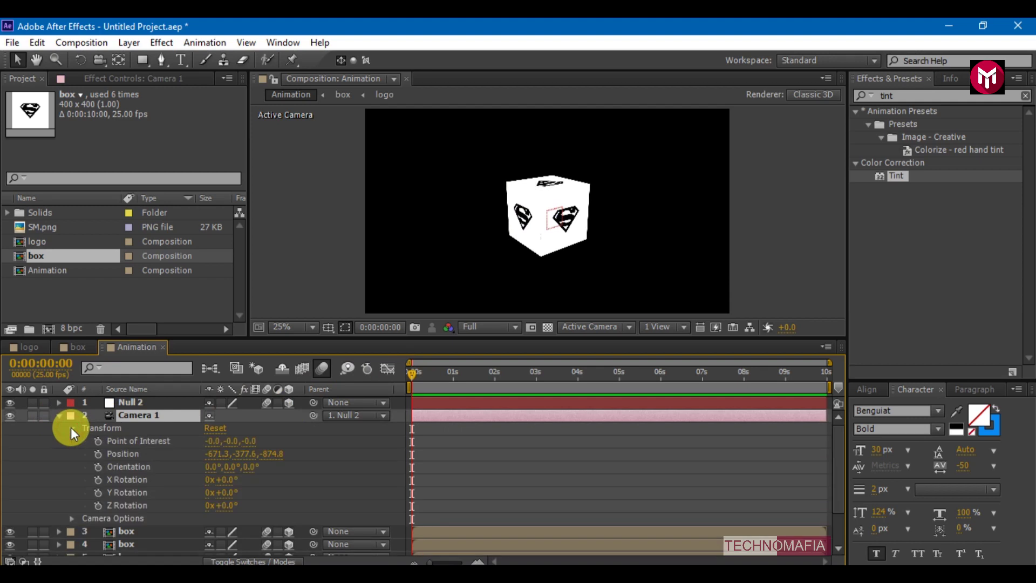
pyautogui.click(214, 455)
pyautogui.write('0')
pyautogui.press('Return')
pyautogui.click(228, 455)
pyautogui.write('0')
pyautogui.press('Return')
pyautogui.click(240, 455)
pyautogui.write('-1251.0')
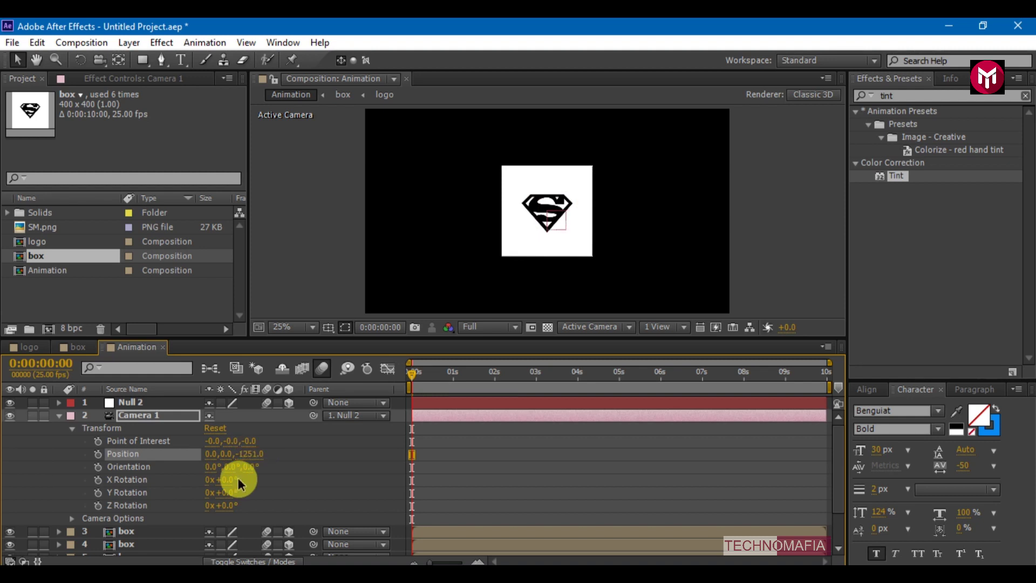
pyautogui.click(59, 415)
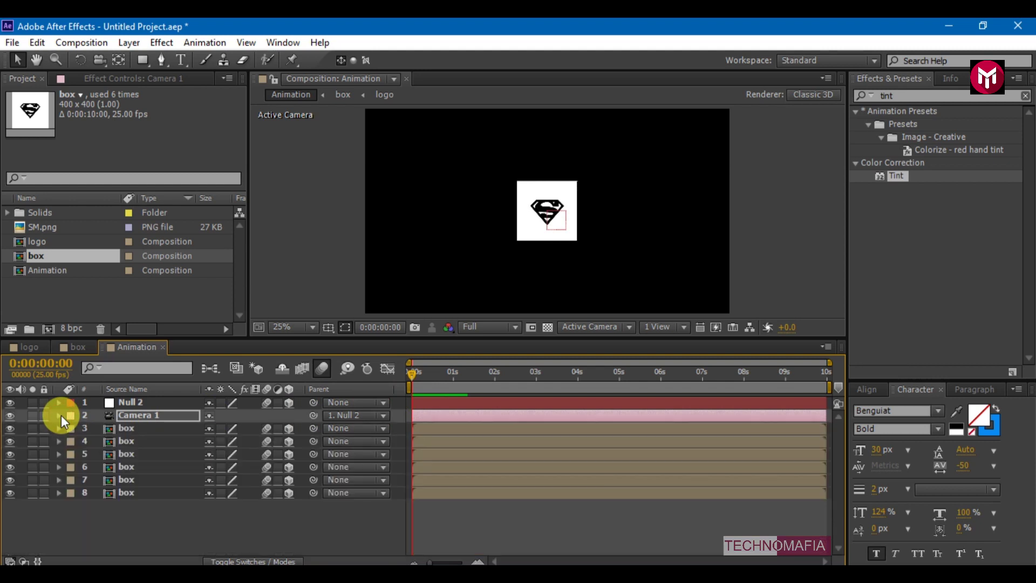
pyautogui.press('space')
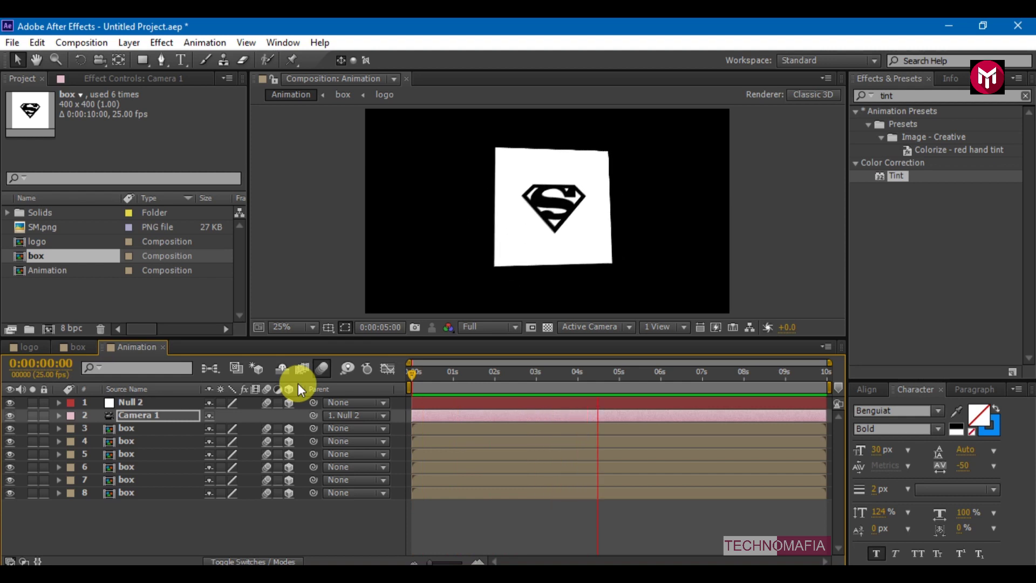
# Add a new adjustment layer and apply the Invert effect to it.
pyautogui.press('space')
pyautogui.rightClick(131, 522)
pyautogui.moveTo(284, 354)
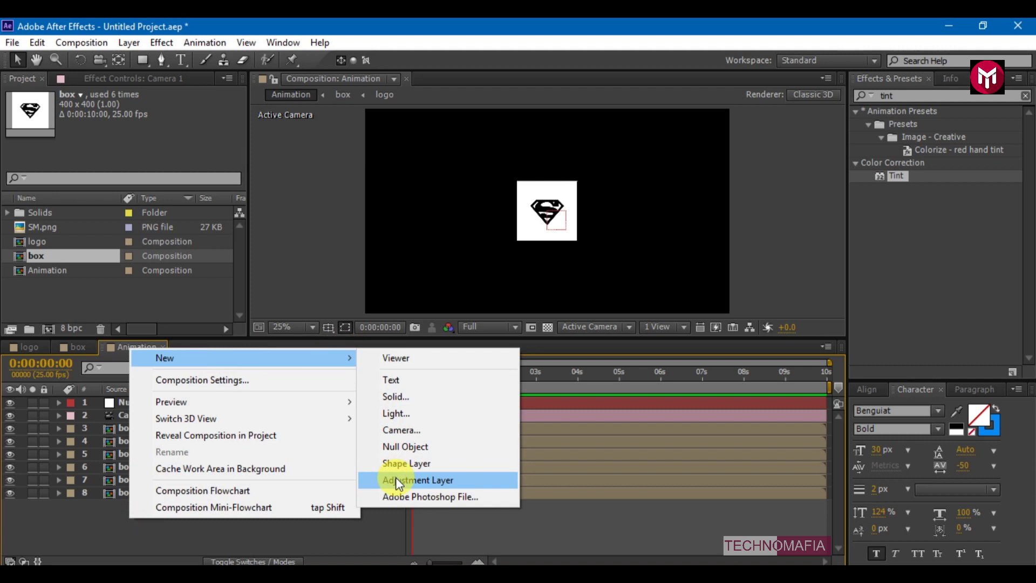
pyautogui.click(396, 478)
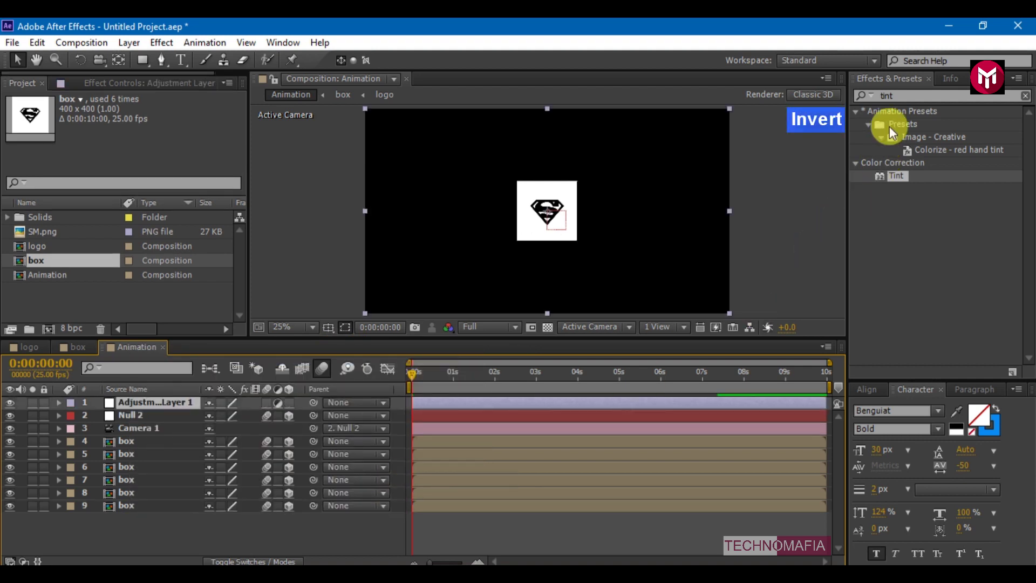
pyautogui.doubleClick(888, 96)
pyautogui.write('in')
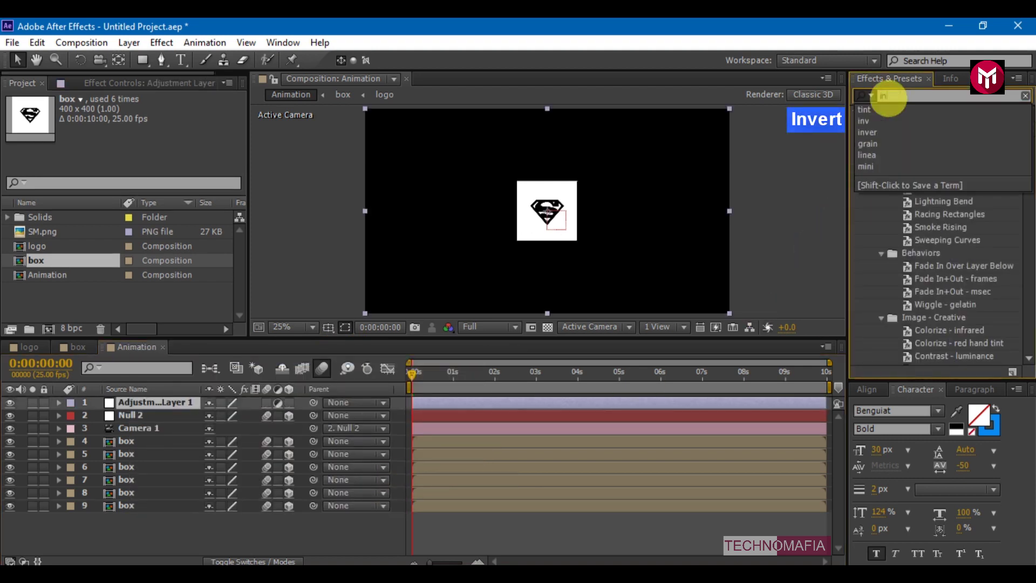
pyautogui.write('ver')
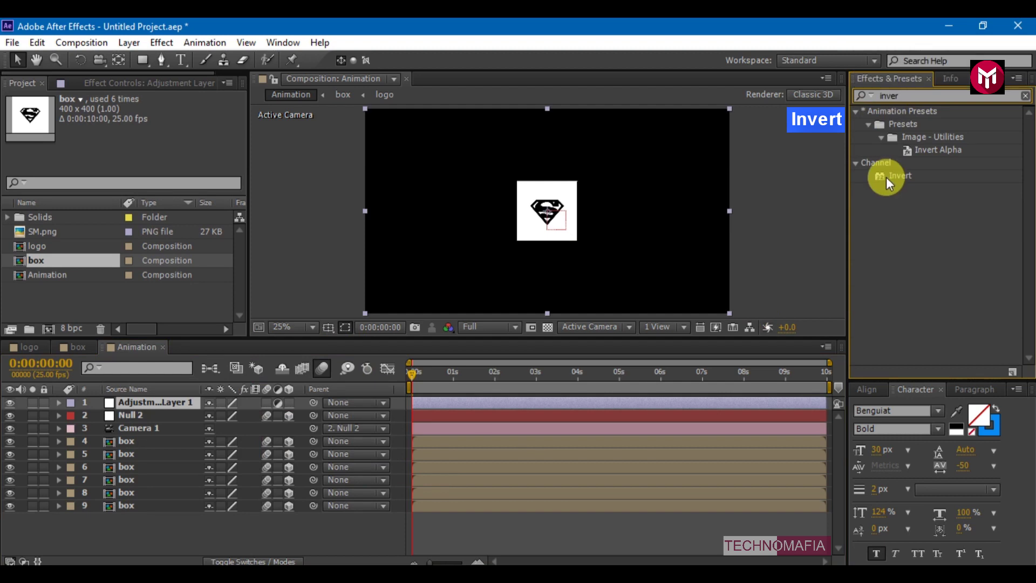
pyautogui.doubleClick(888, 178)
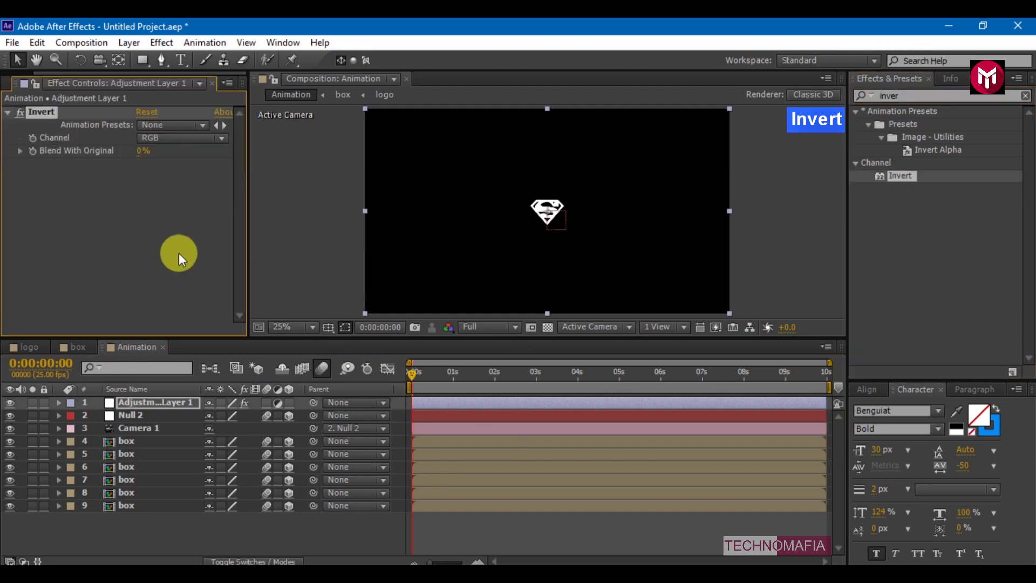
# Duplicate the Invert adjustment layer with Ctrl+D and select its Invert effect.
pyautogui.click(138, 403)
pyautogui.hotkey('ctrl', 'd')
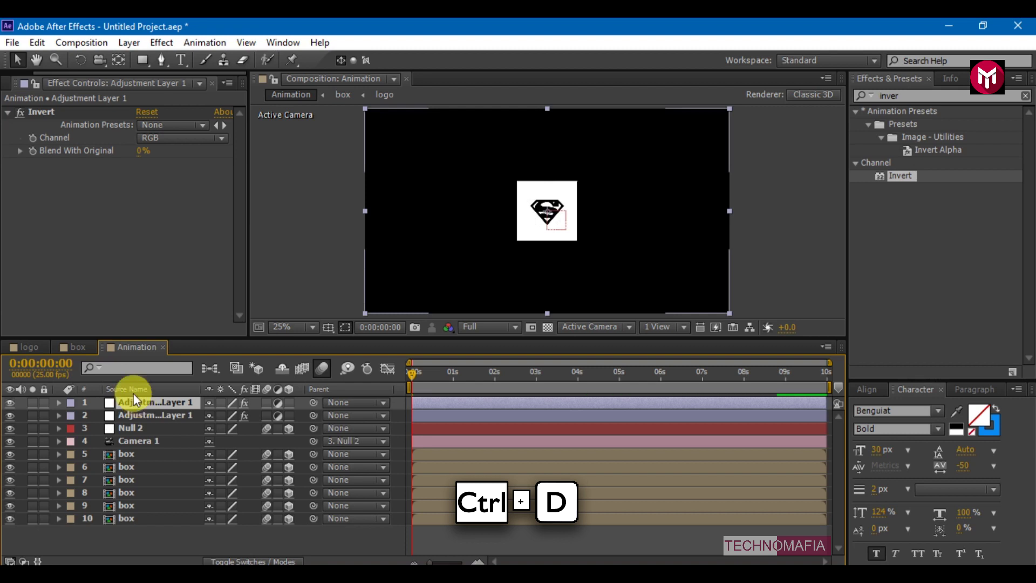
pyautogui.click(55, 111)
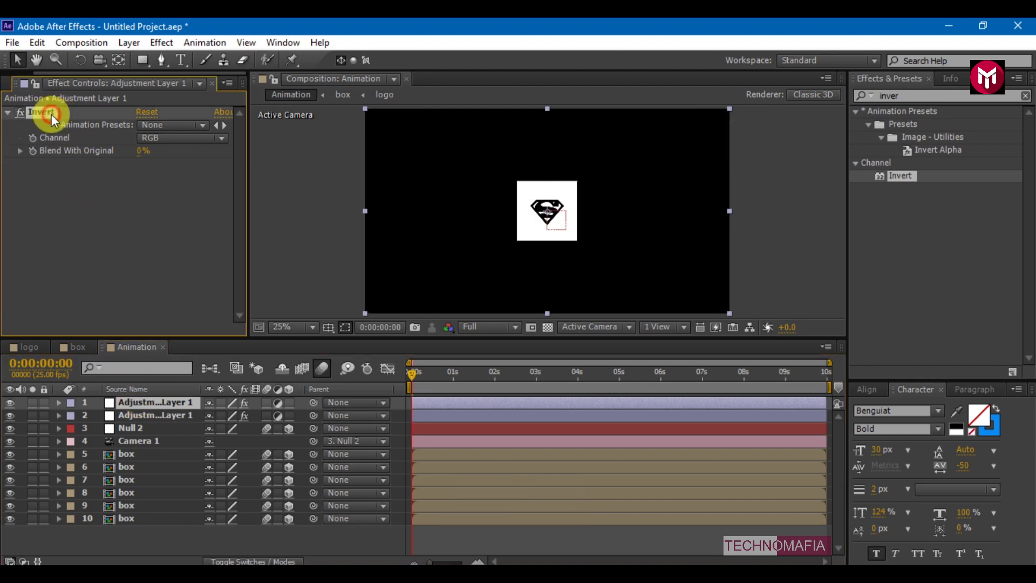
# Replace Invert with CC Radial Fast Blur and keyframe its Amount at 100 at 0s.
pyautogui.press('Delete')
pyautogui.click(886, 96)
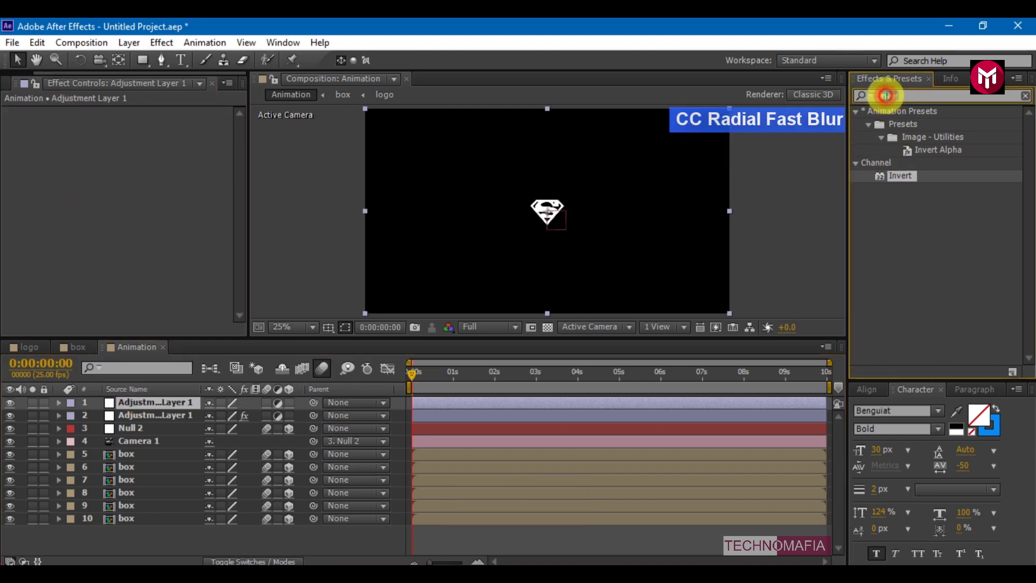
pyautogui.write('radi')
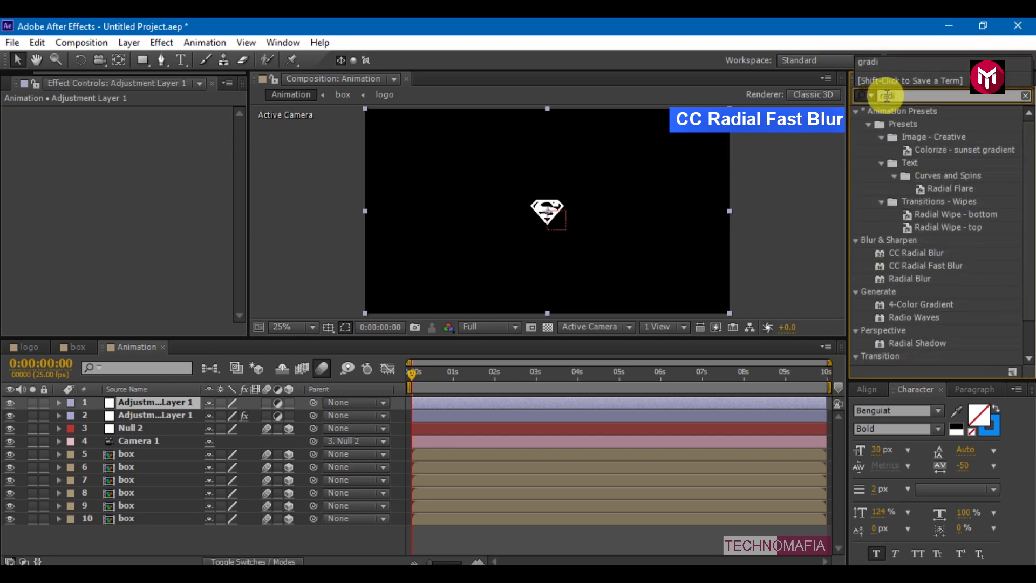
pyautogui.doubleClick(924, 266)
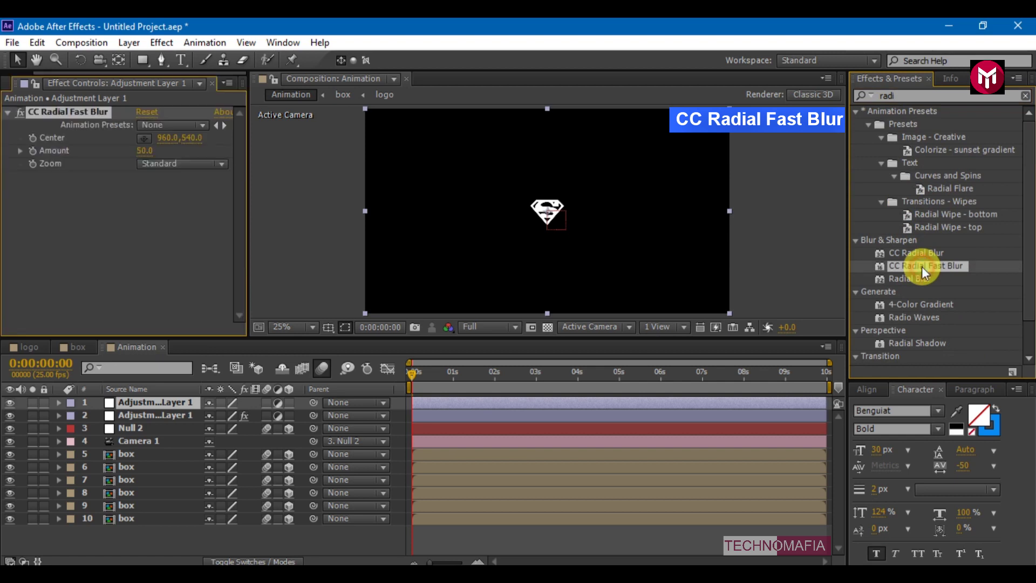
pyautogui.click(142, 152)
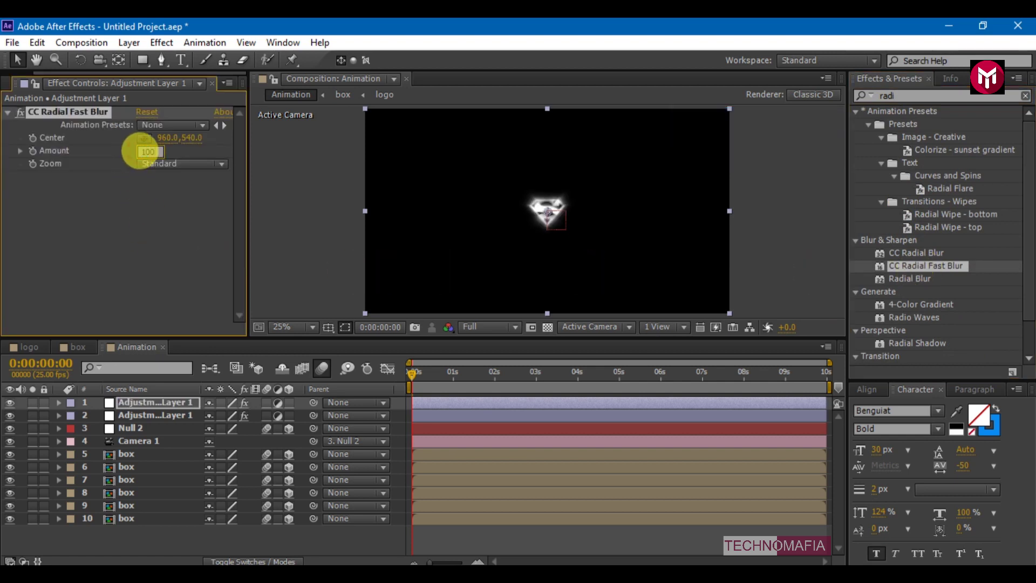
pyautogui.press('Return')
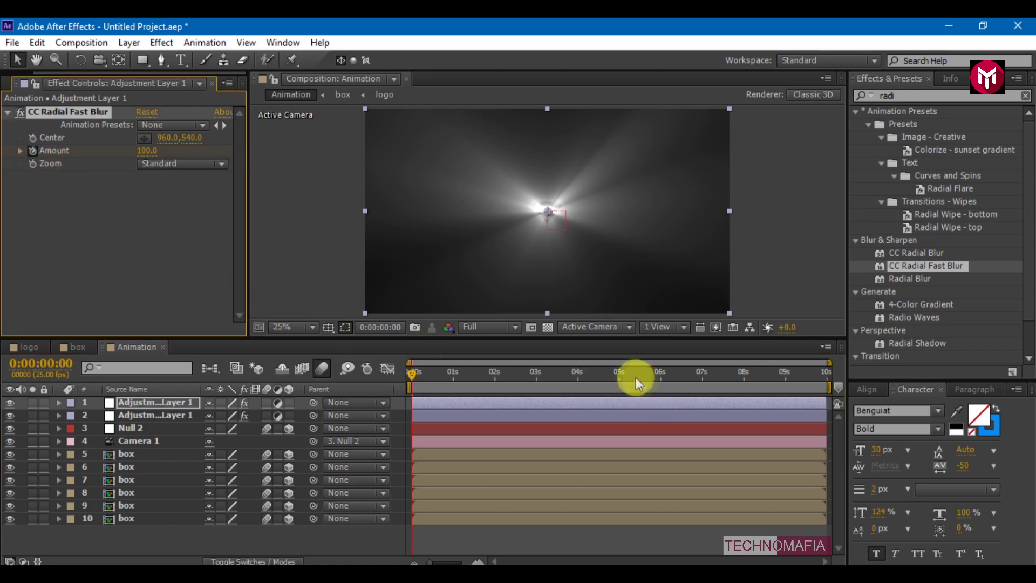
# Keyframe the blur Amount at 97 at 5:00 and 0 at 5:15.
pyautogui.click(617, 372)
pyautogui.moveTo(617, 373); pyautogui.dragTo(620, 372)
pyautogui.click(145, 151)
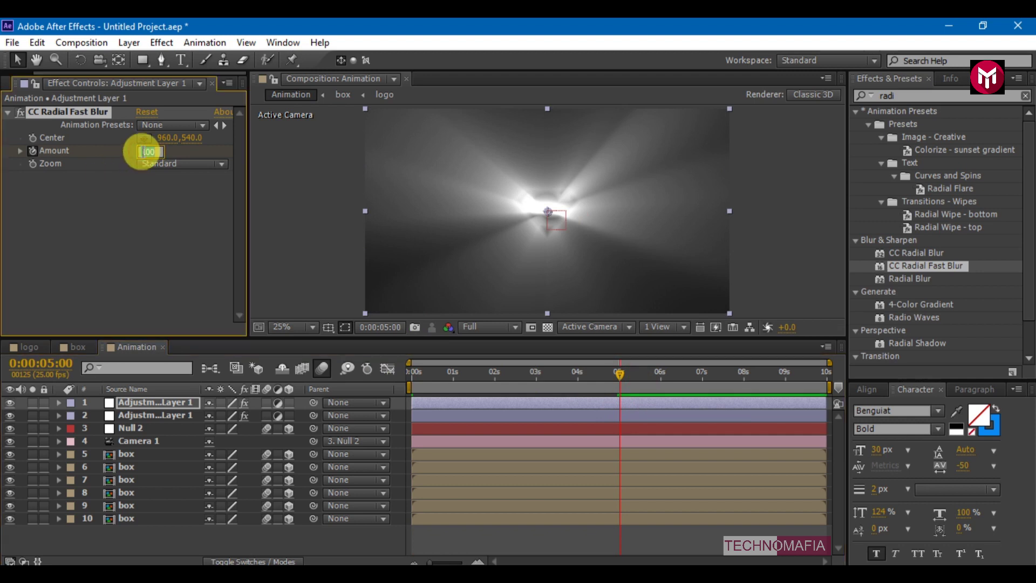
pyautogui.write('97')
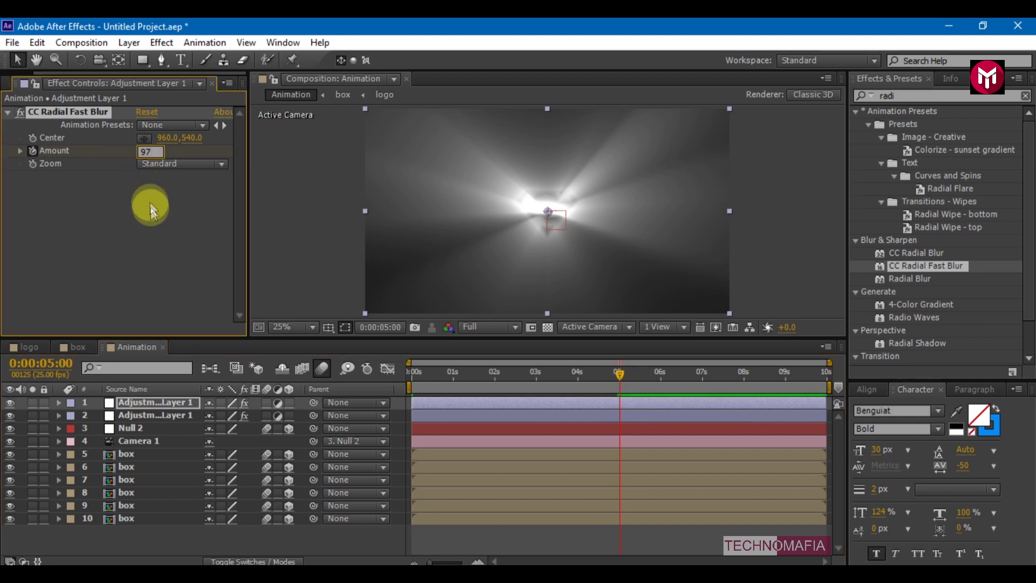
pyautogui.press('Return')
pyautogui.click(468, 560)
pyautogui.click(819, 377)
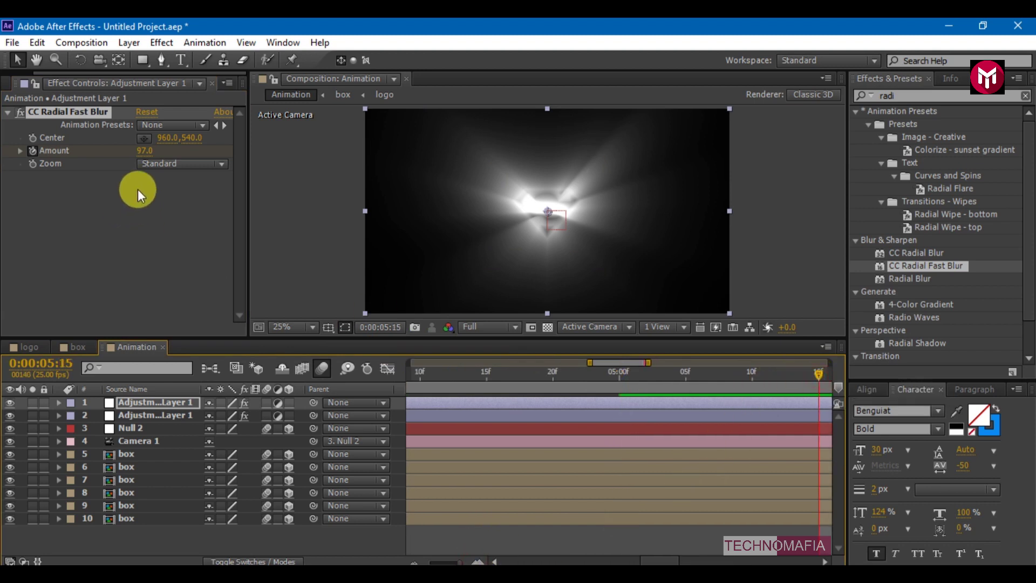
pyautogui.click(144, 151)
pyautogui.write('0')
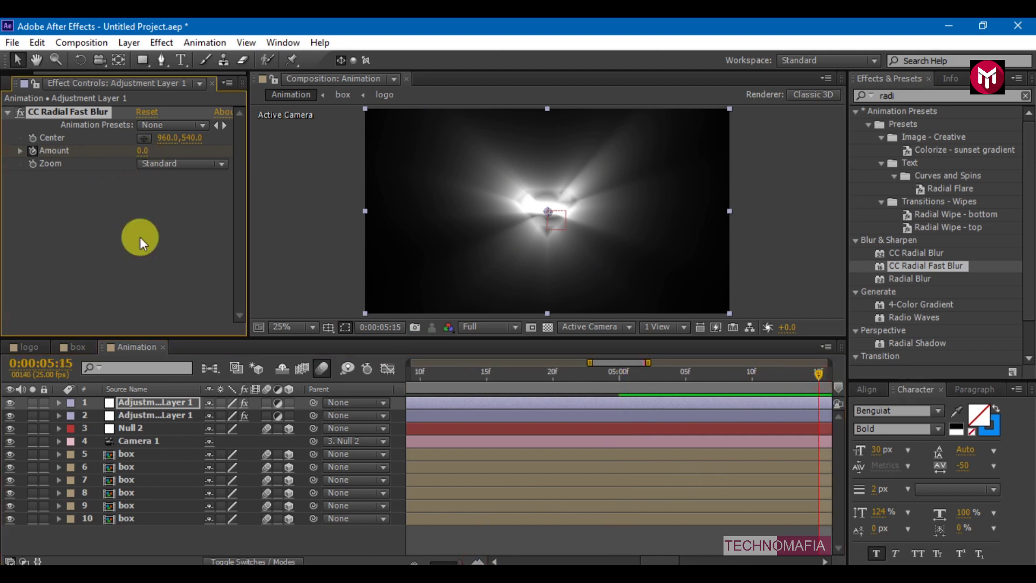
pyautogui.press('Return')
# Apply Easy Ease to the three Amount keyframes and increase their influence in the Graph Editor.
pyautogui.click(138, 406)
pyautogui.press('u')
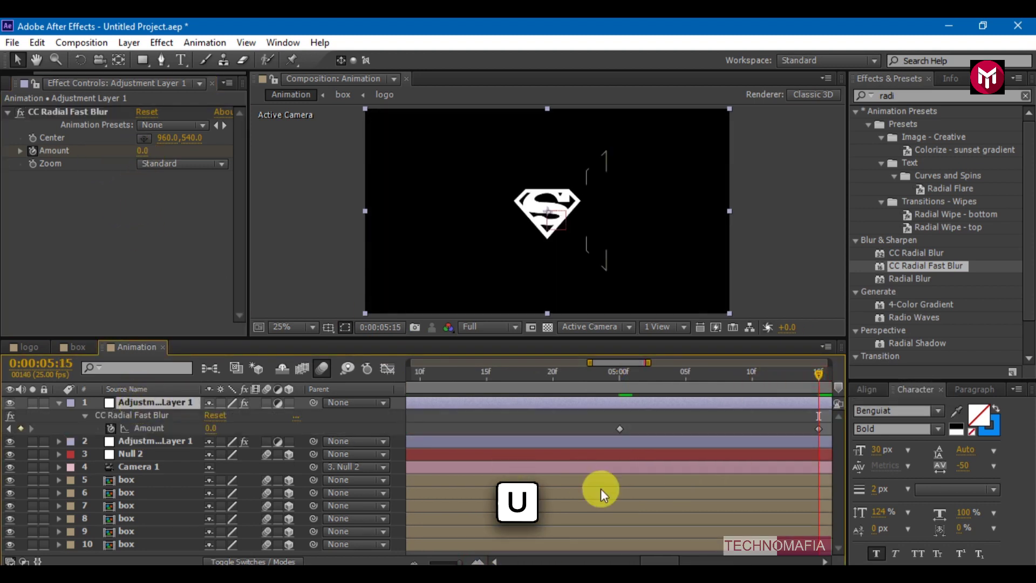
pyautogui.click(416, 559)
pyautogui.moveTo(811, 424); pyautogui.dragTo(410, 432)
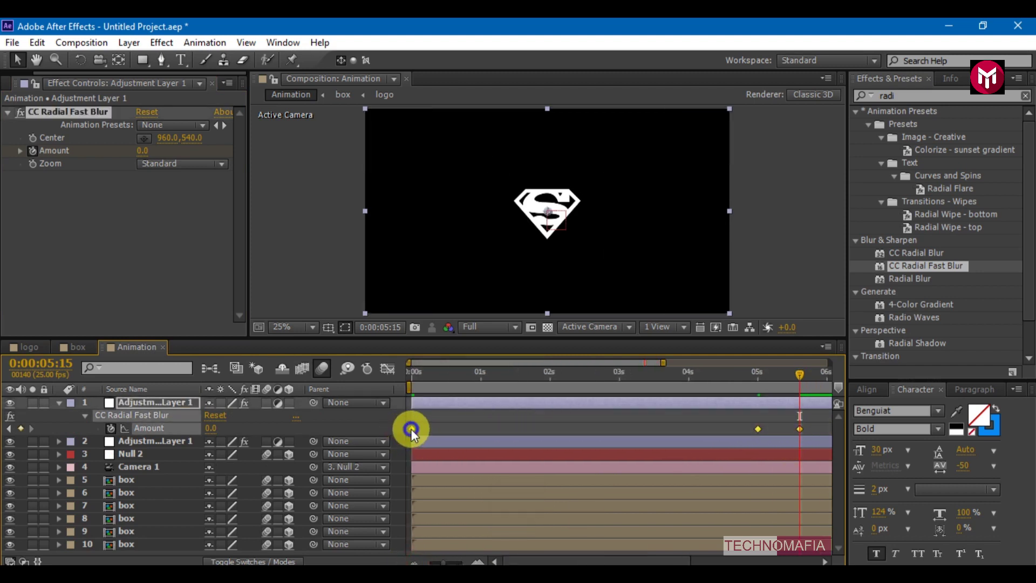
pyautogui.rightClick(411, 428)
pyautogui.moveTo(543, 423)
pyautogui.click(629, 452)
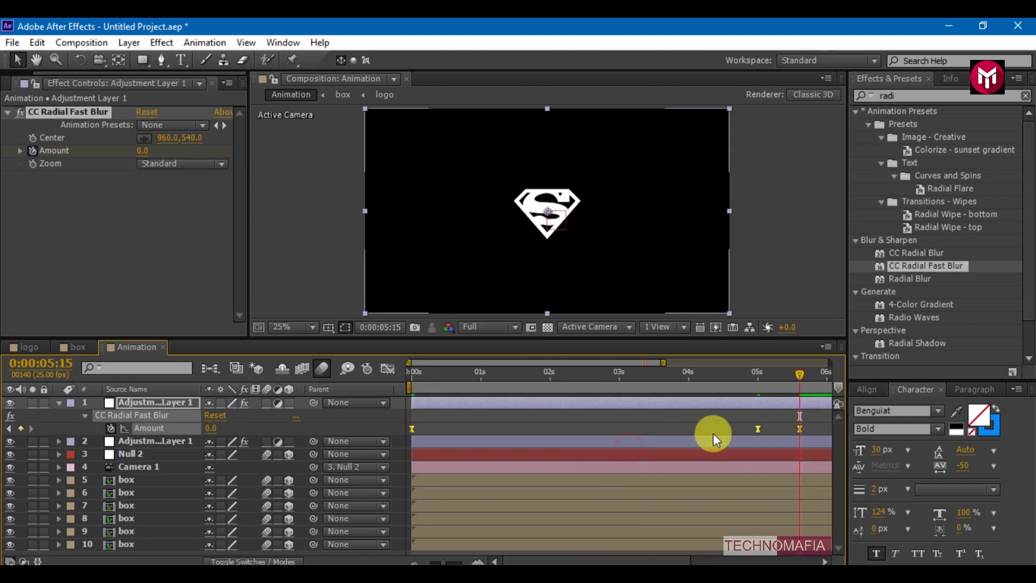
pyautogui.click(387, 369)
pyautogui.moveTo(787, 427); pyautogui.dragTo(786, 413)
pyautogui.click(387, 369)
# Duplicate the blurred adjustment layer with Ctrl+D.
pyautogui.click(59, 402)
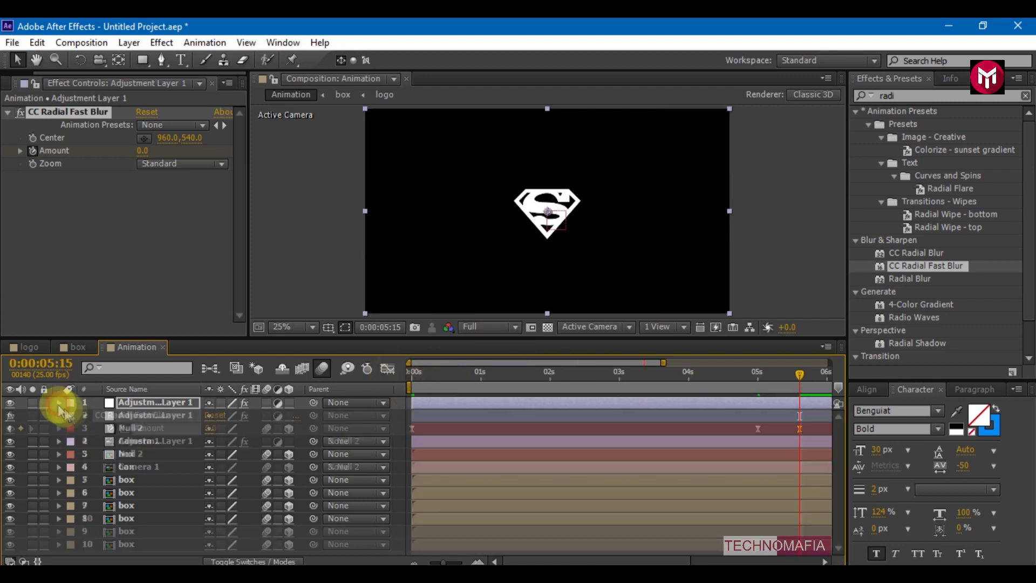
pyautogui.click(128, 402)
pyautogui.hotkey('ctrl', 'd')
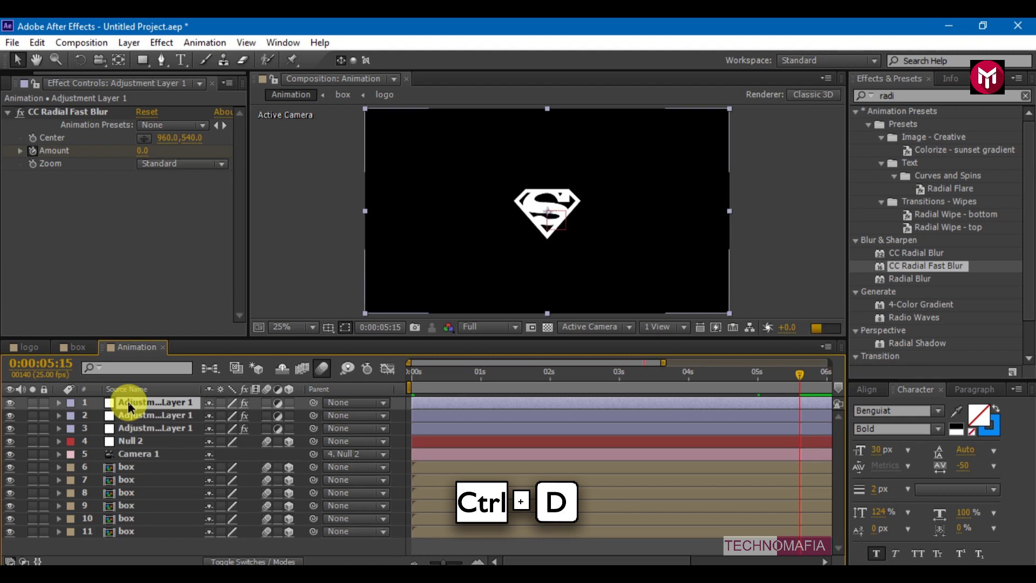
# Replace the adjustment layer's CC Radial Fast Blur with two Tint effects.
pyautogui.click(53, 112)
pyautogui.press('Delete')
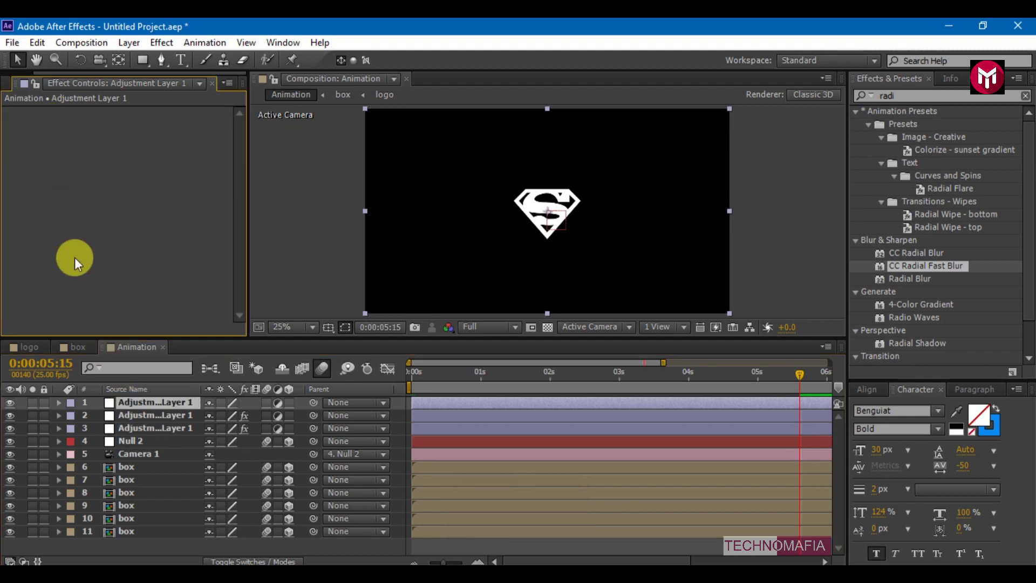
pyautogui.click(896, 95)
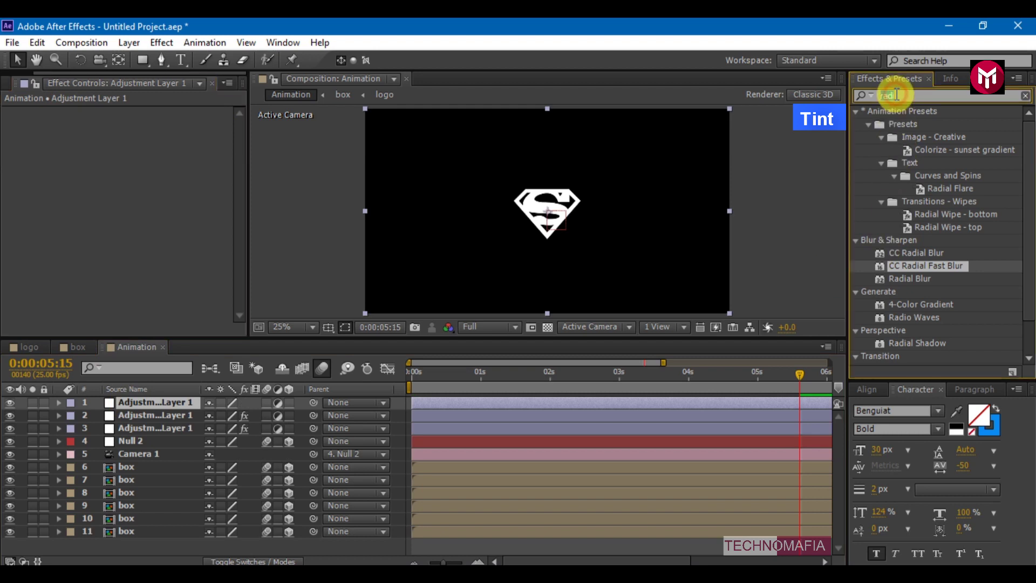
pyautogui.write('tint')
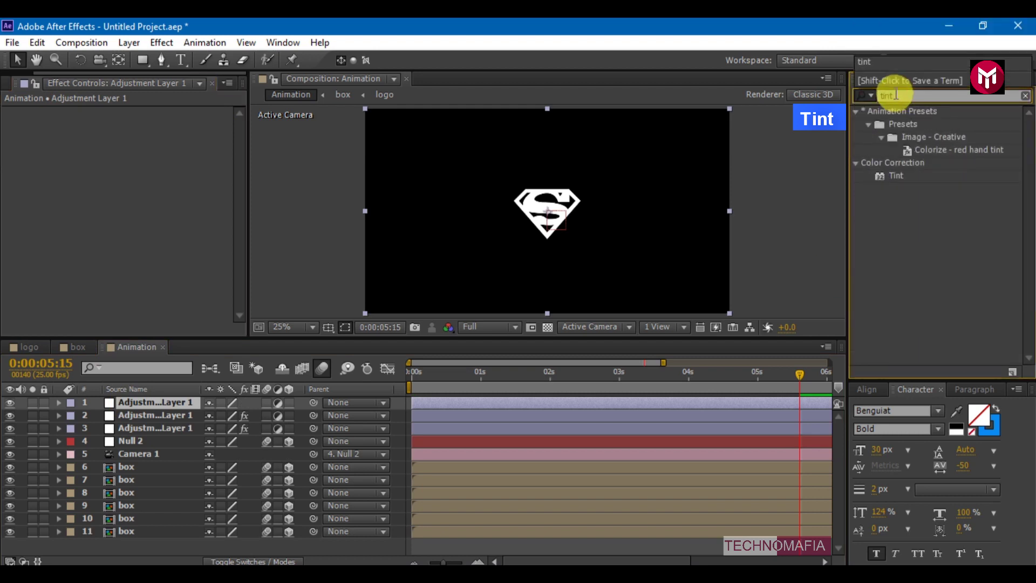
pyautogui.doubleClick(893, 176)
pyautogui.doubleClick(893, 175)
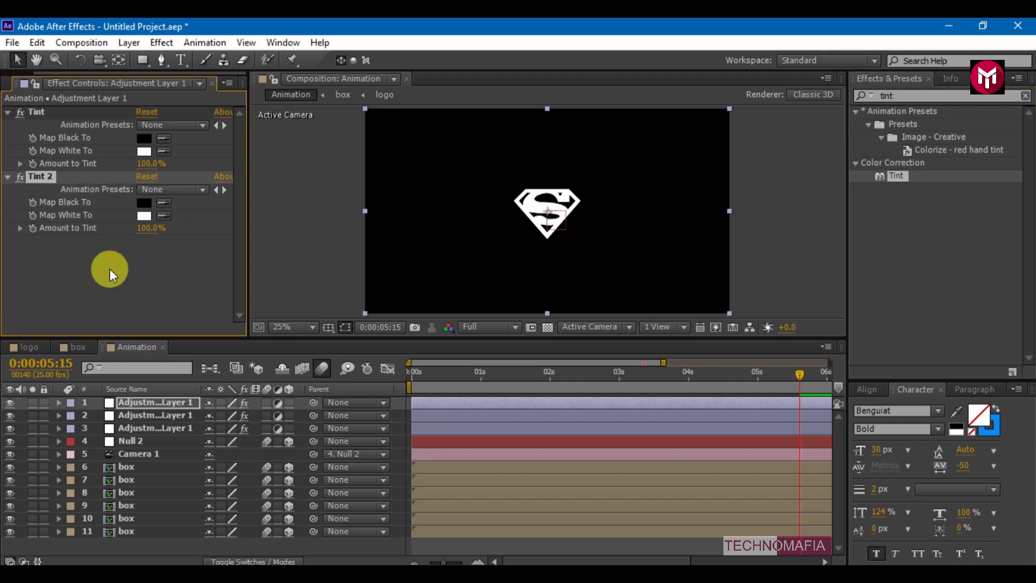
# Keyframe the top adjustment layer's Opacity to 0% at 0:00:05:15.
pyautogui.click(143, 403)
pyautogui.press('t')
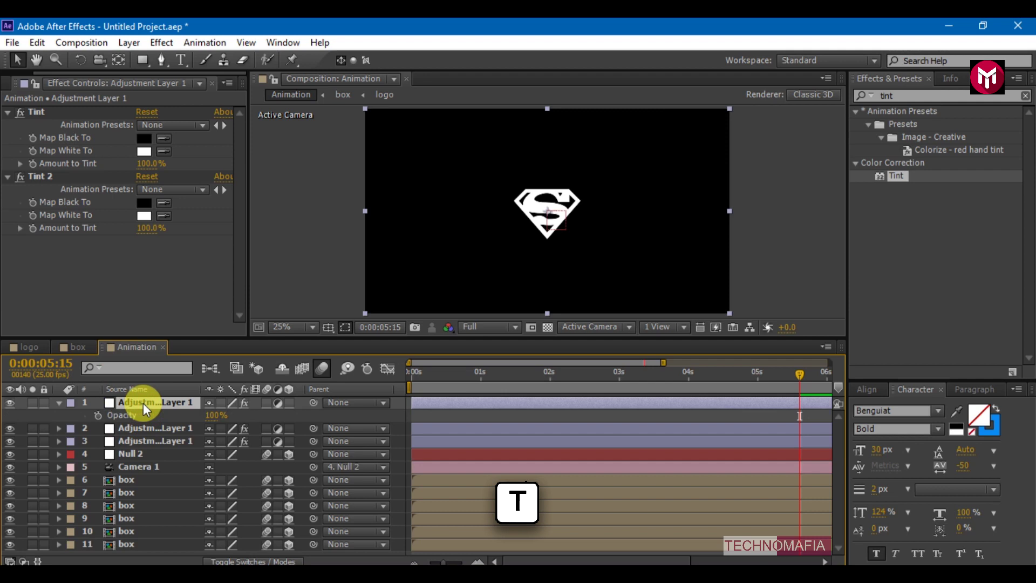
pyautogui.click(414, 561)
pyautogui.click(526, 372)
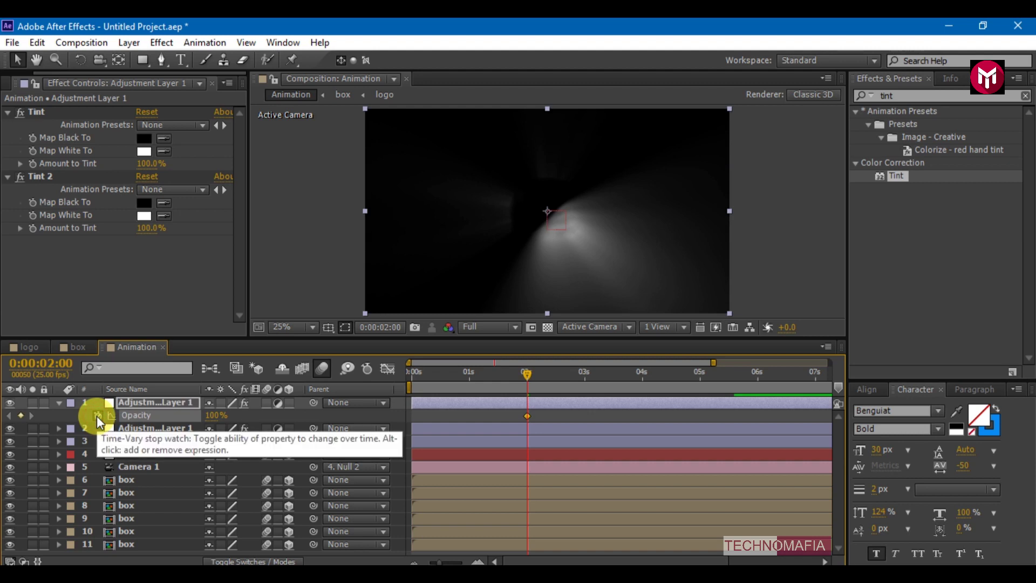
pyautogui.click(726, 373)
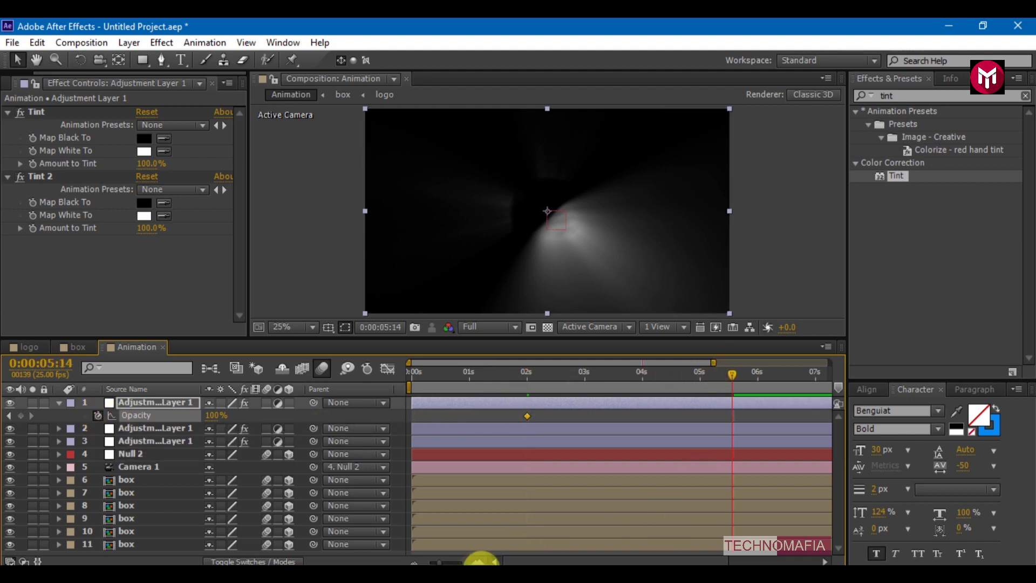
pyautogui.click(474, 560)
pyautogui.click(467, 559)
pyautogui.click(742, 374)
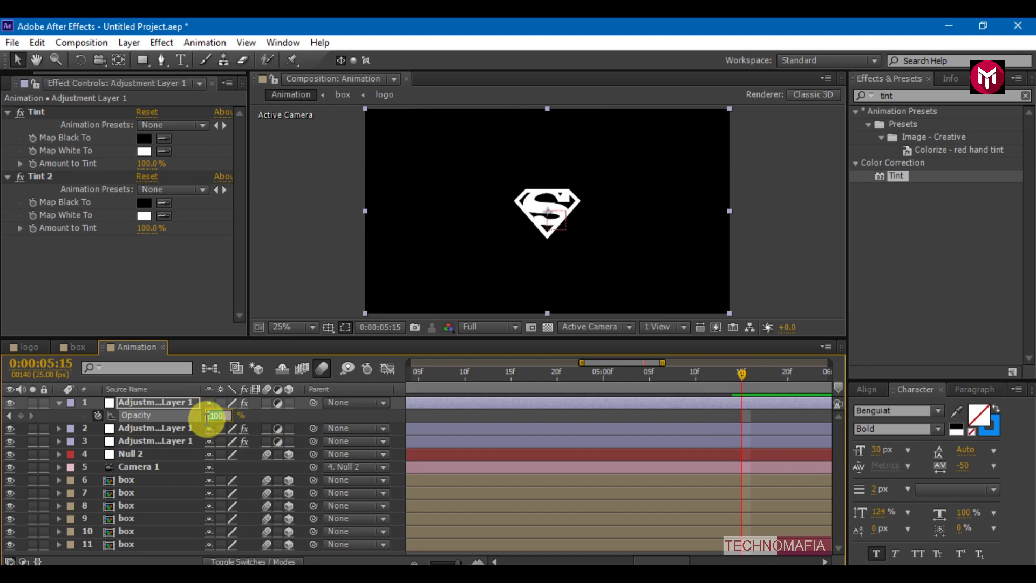
pyautogui.press('Return')
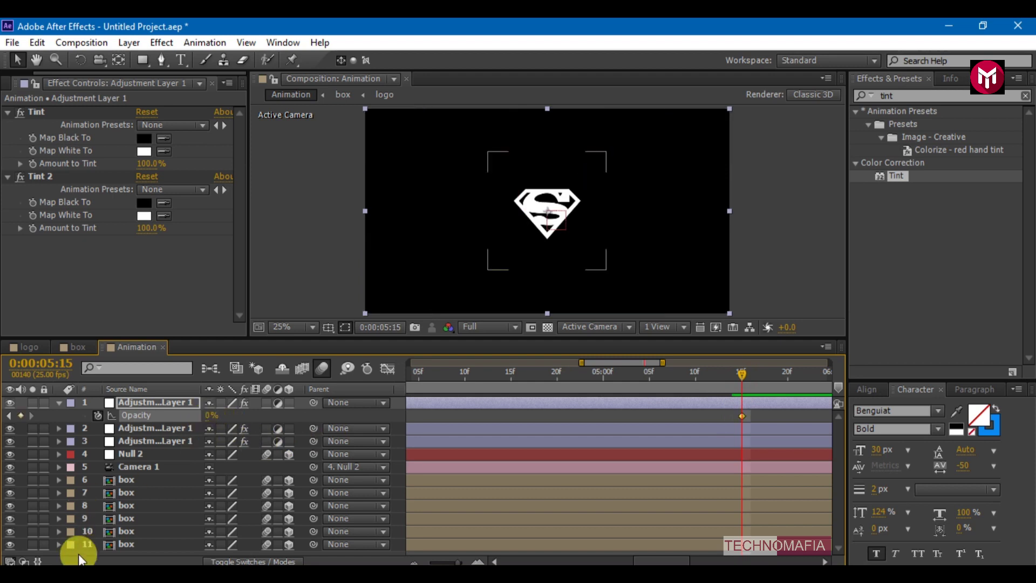
# Easy Ease both Opacity keyframes and lengthen the incoming influence on the final keyframe.
pyautogui.click(414, 561)
pyautogui.moveTo(691, 417); pyautogui.dragTo(513, 426)
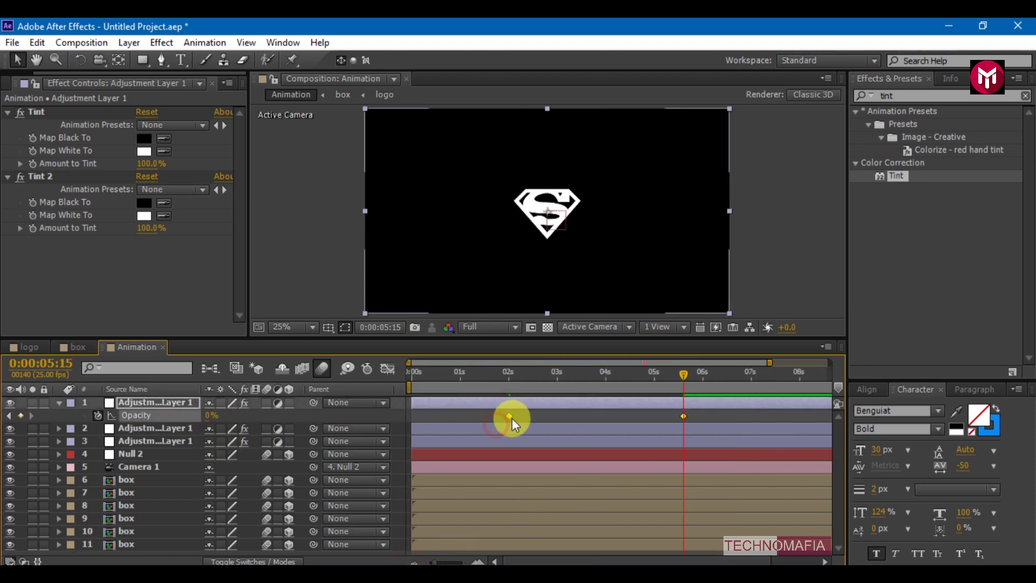
pyautogui.rightClick(509, 416)
pyautogui.moveTo(578, 411)
pyautogui.click(727, 436)
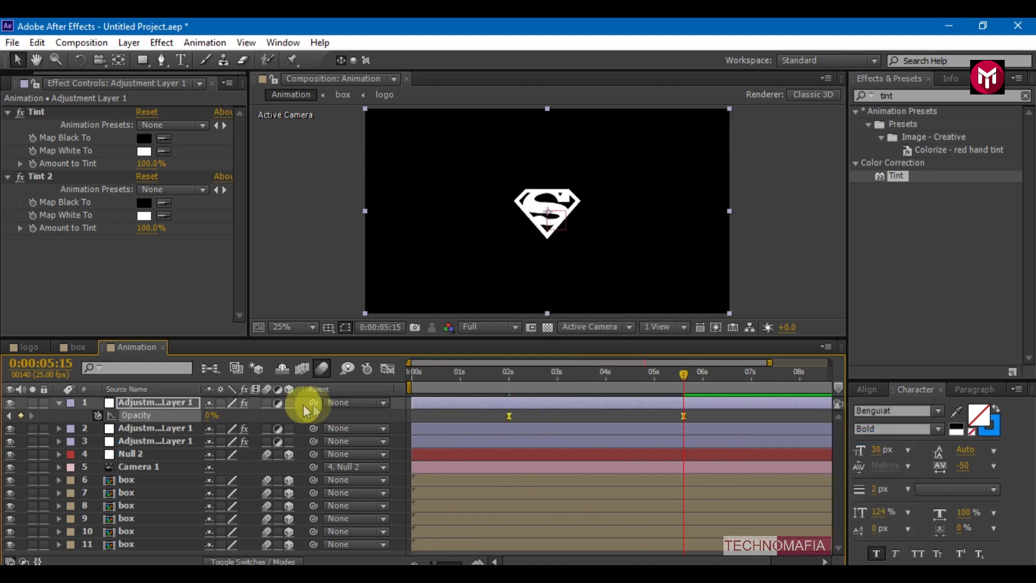
pyautogui.click(387, 367)
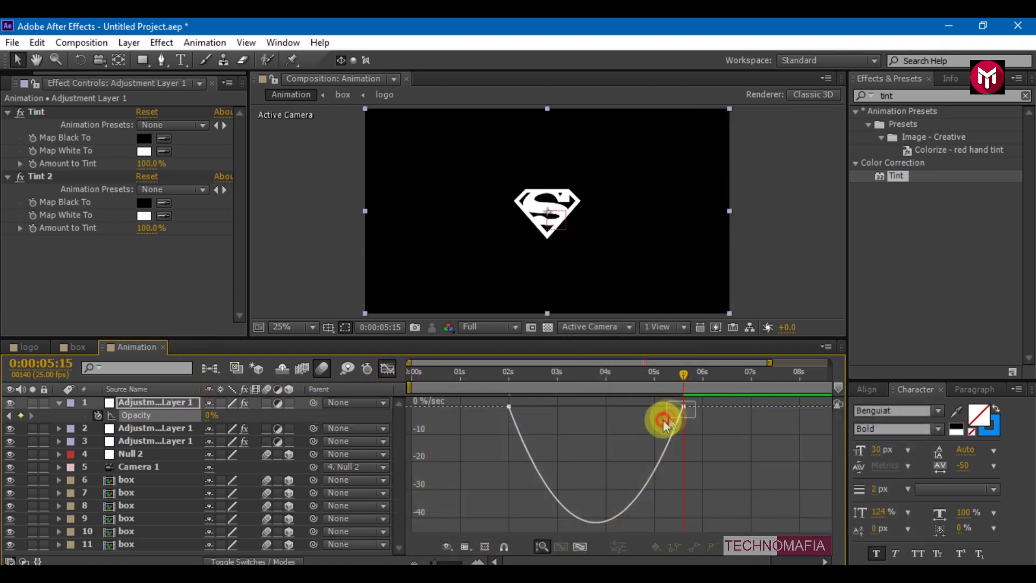
pyautogui.moveTo(655, 406); pyautogui.dragTo(620, 406)
pyautogui.hotkey('ctrl', 'd')
pyautogui.click(387, 381)
pyautogui.click(58, 402)
# Duplicate the adjustment layer, remove its Tint 2, and set Map White To light green.
pyautogui.click(138, 405)
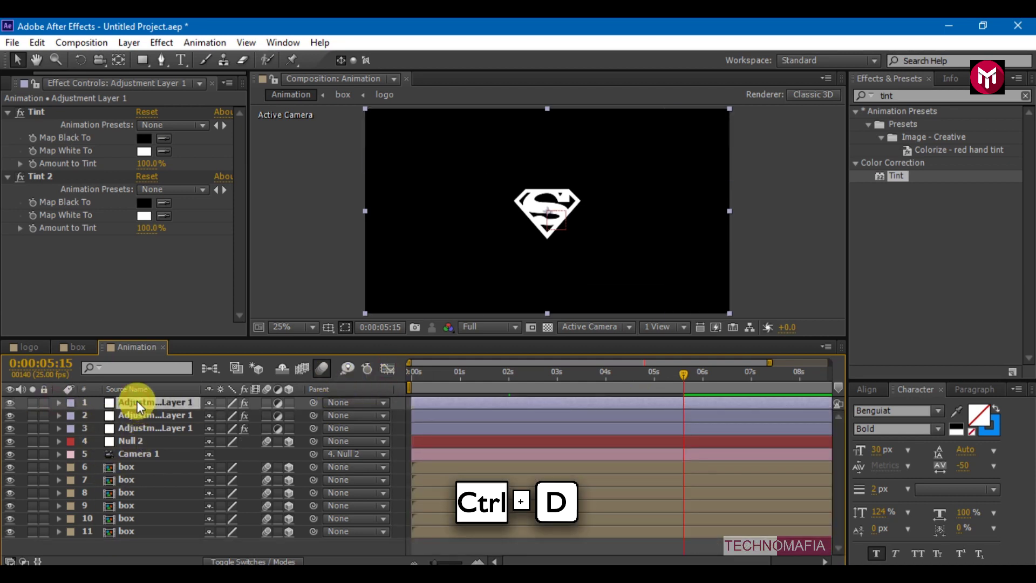
pyautogui.hotkey('ctrl', 'd')
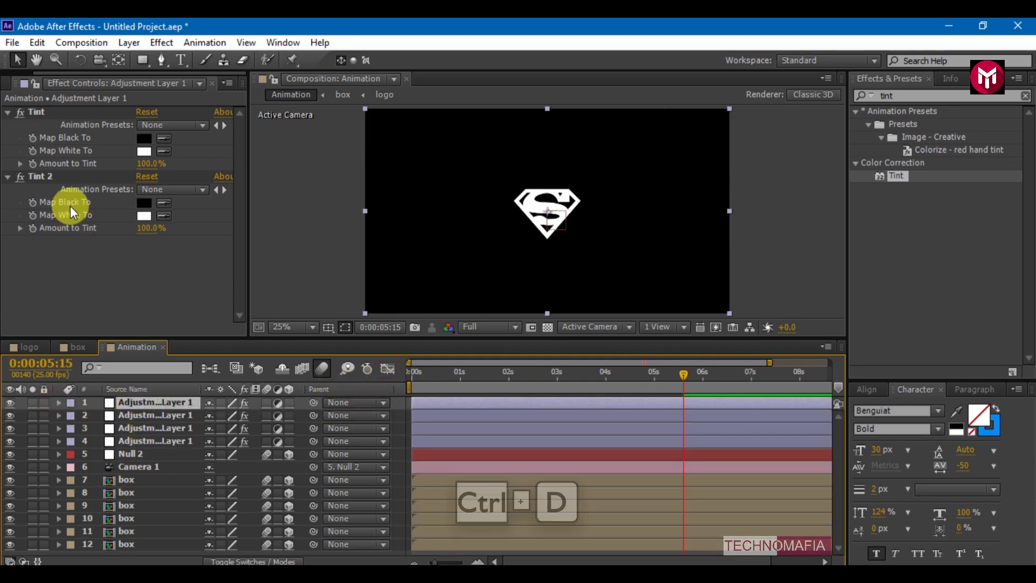
pyautogui.click(56, 177)
pyautogui.press('Delete')
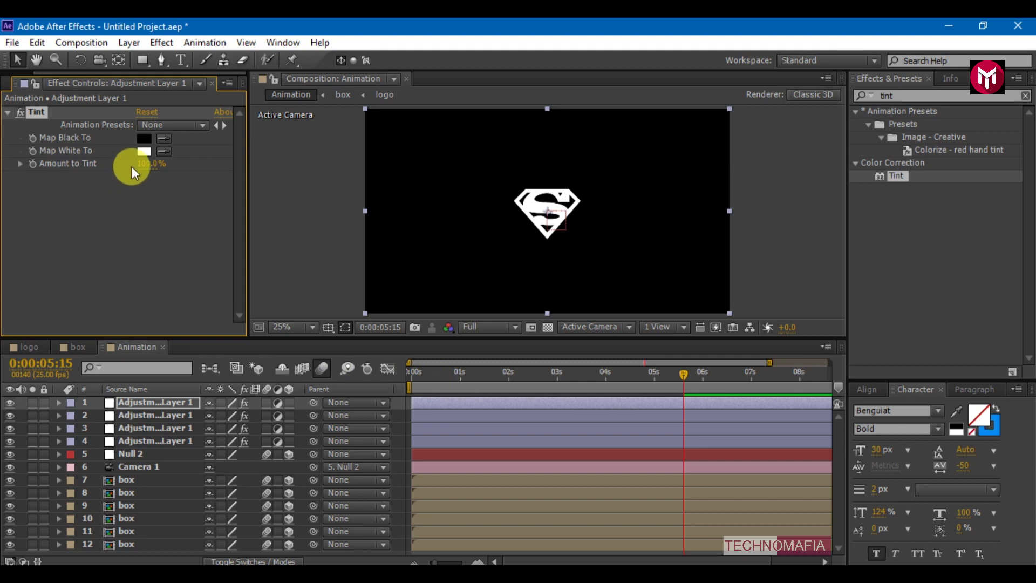
pyautogui.click(142, 152)
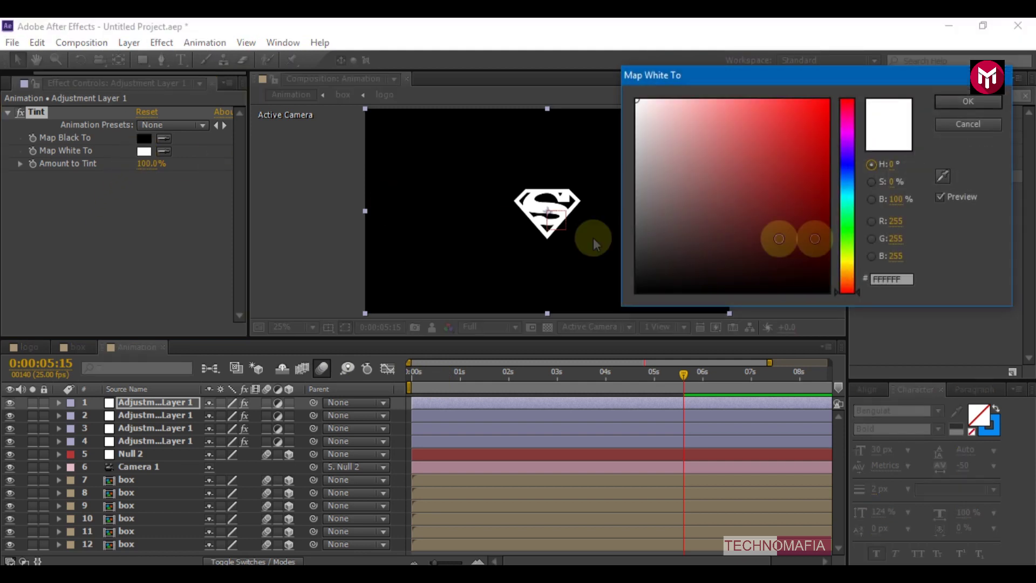
pyautogui.moveTo(848, 200); pyautogui.dragTo(846, 219)
pyautogui.moveTo(763, 121)
pyautogui.mouseDown()
pyautogui.moveTo(765, 102)
pyautogui.moveTo(763, 115)
pyautogui.mouseUp()
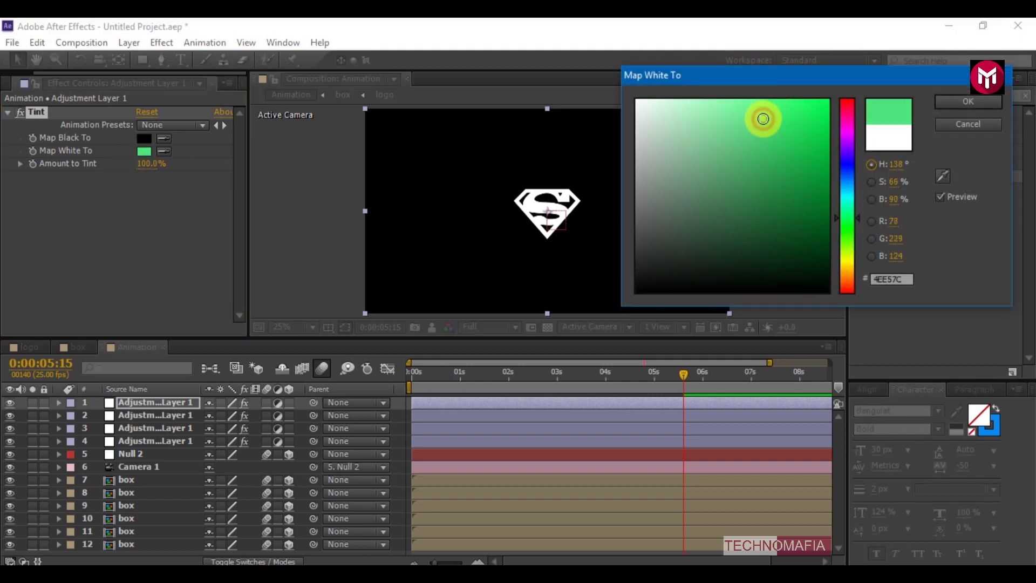
pyautogui.press('Return')
# Replace the copy's Opacity keyframes with 100% at 1s and 0% at 3s.
pyautogui.press('t')
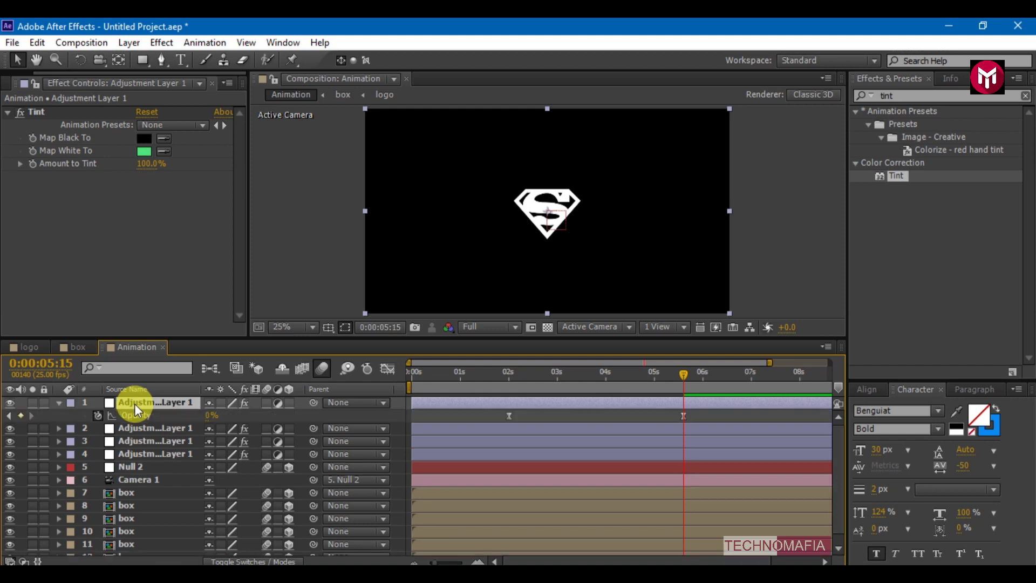
pyautogui.click(95, 415)
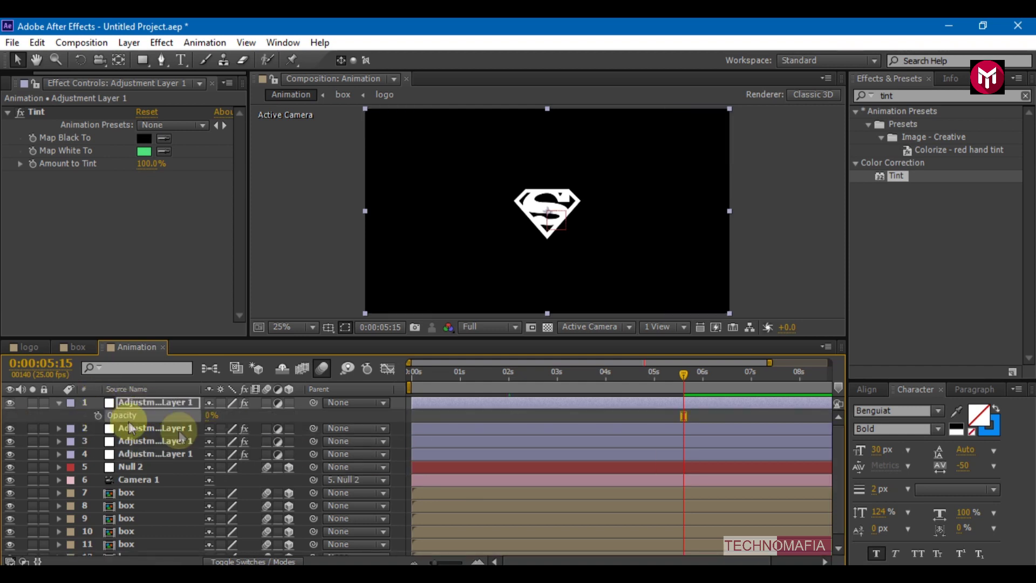
pyautogui.press('Home')
pyautogui.click(462, 373)
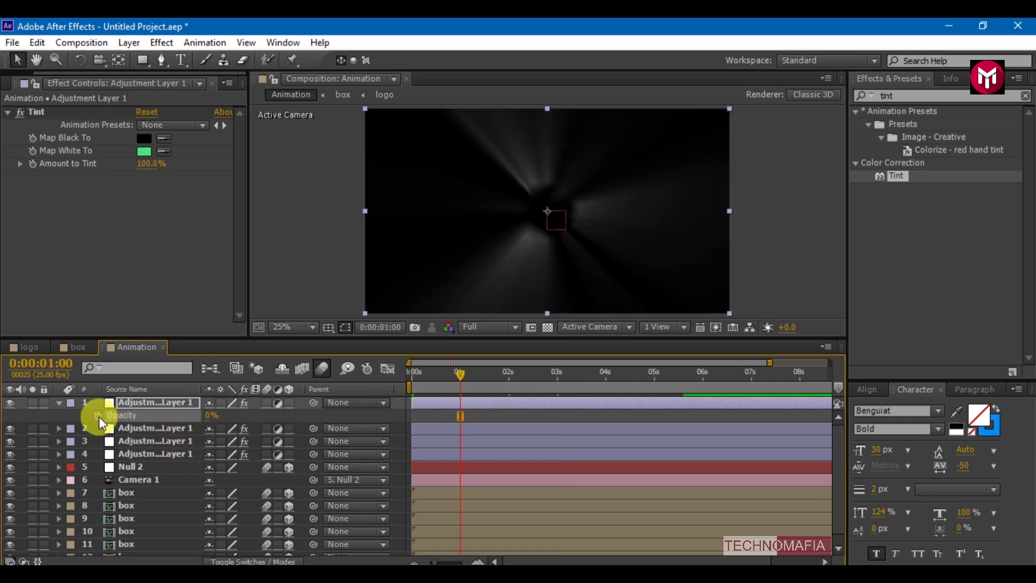
pyautogui.click(214, 416)
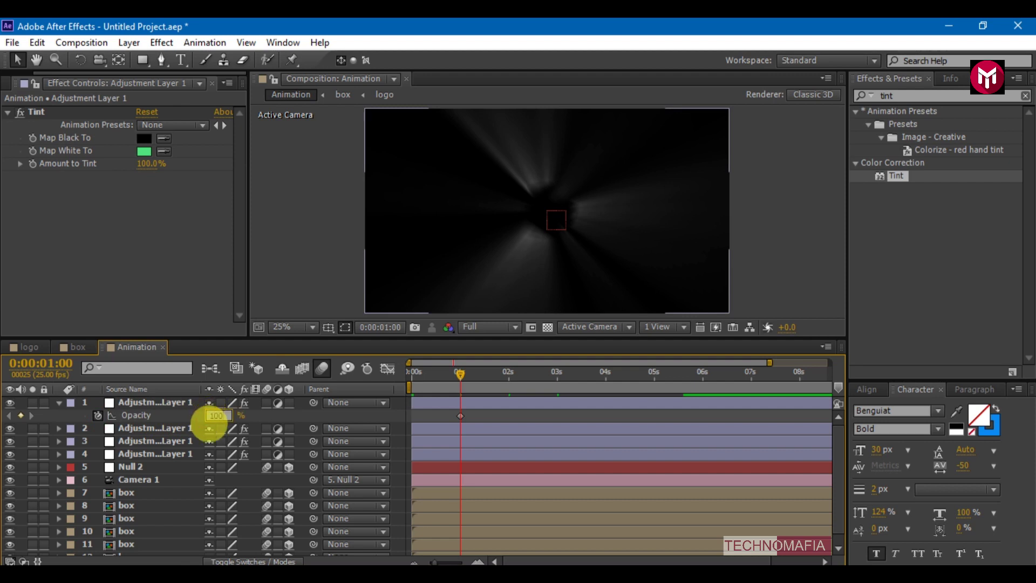
pyautogui.press('Return')
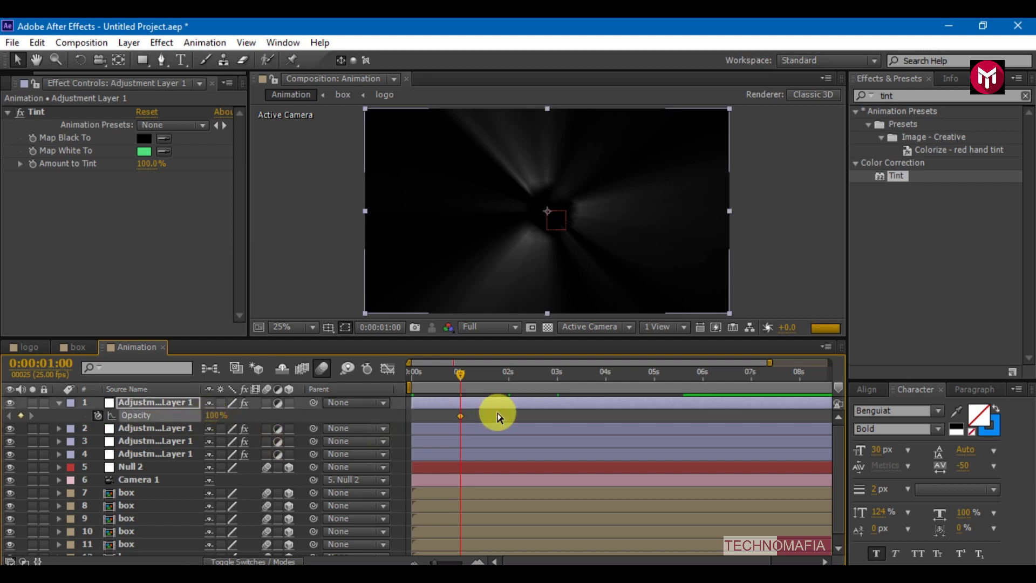
pyautogui.click(558, 378)
pyautogui.click(213, 416)
pyautogui.write('0')
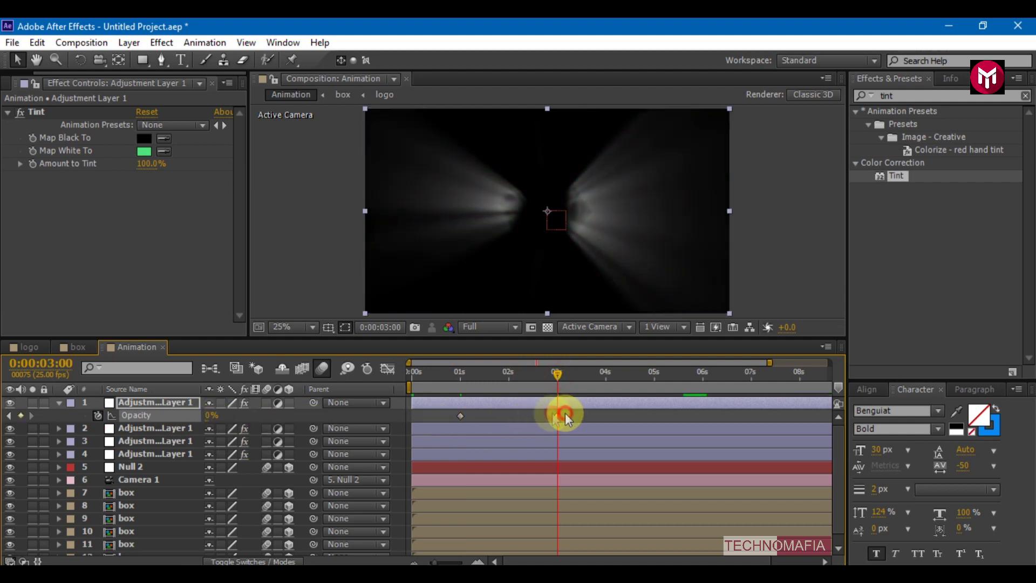
# Easy Ease both Opacity keyframes, then duplicate the green-tinted adjustment layer.
pyautogui.rightClick(460, 415)
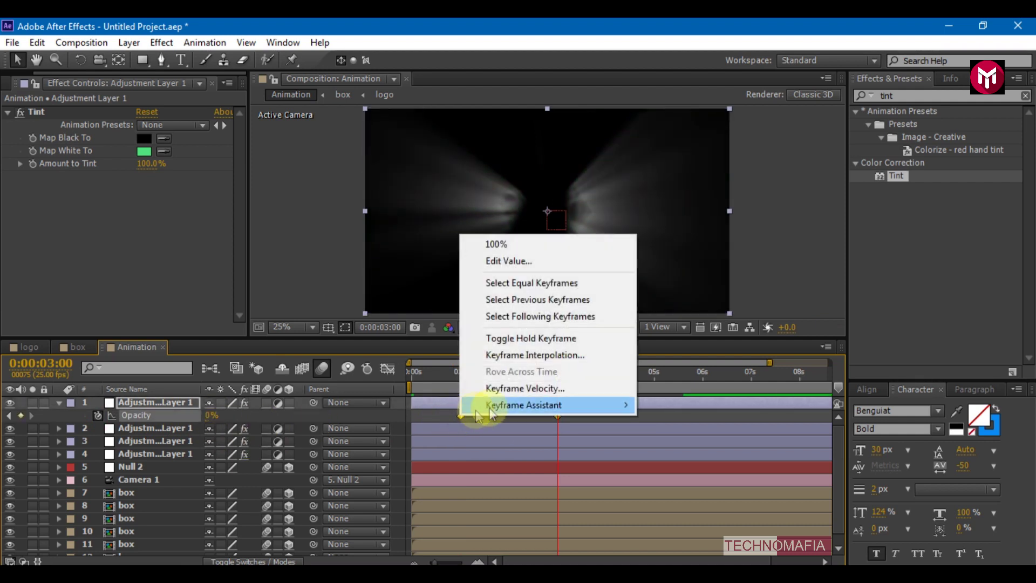
pyautogui.moveTo(540, 405)
pyautogui.click(666, 436)
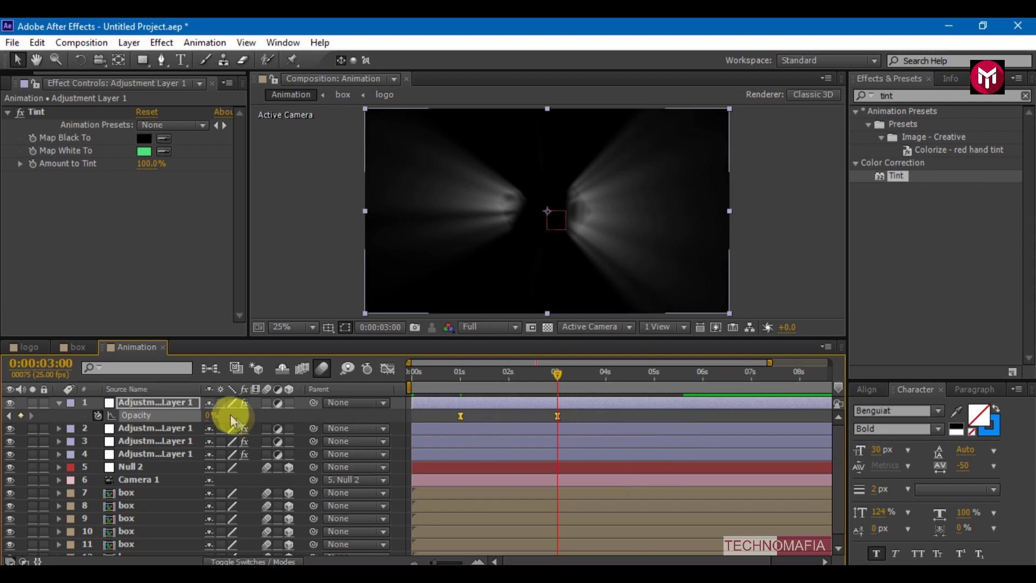
pyautogui.click(132, 403)
pyautogui.hotkey('ctrl', 'd')
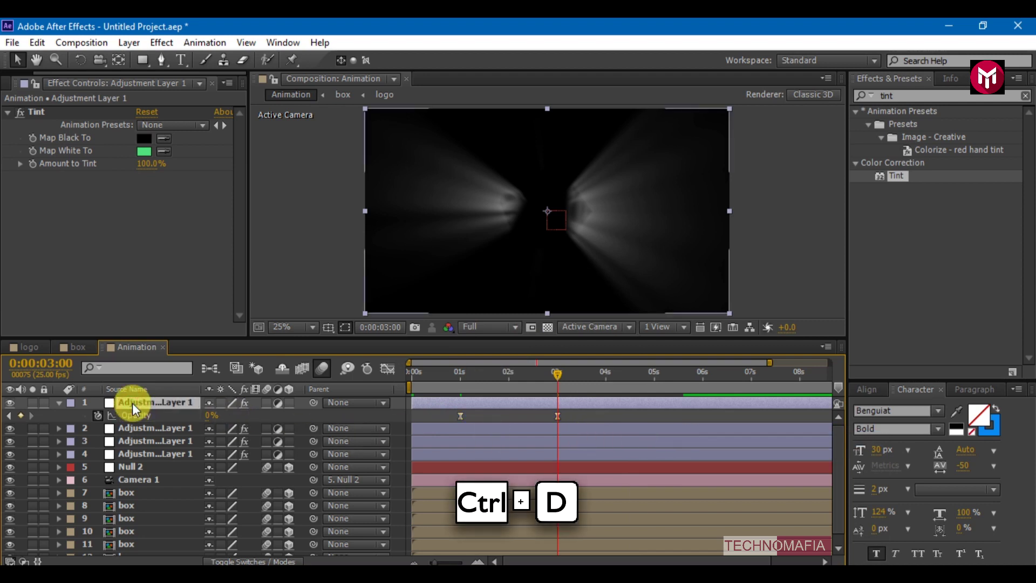
# Change the copy's Tint Map White To colour to blue.
pyautogui.click(145, 151)
pyautogui.click(847, 180)
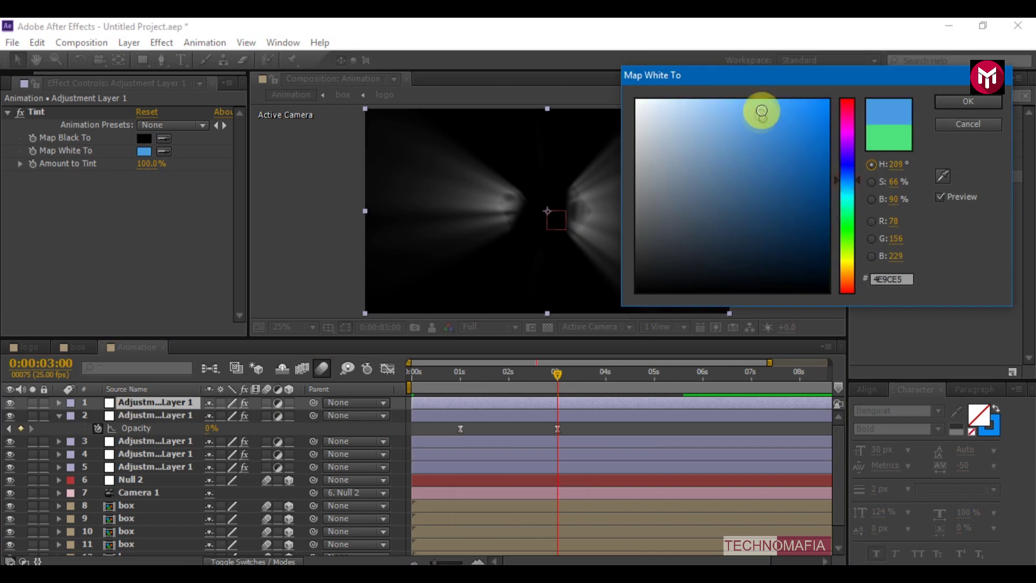
pyautogui.click(968, 101)
# Reset the Opacity keyframes to 100% at 0s and 0% at 2s.
pyautogui.press('t')
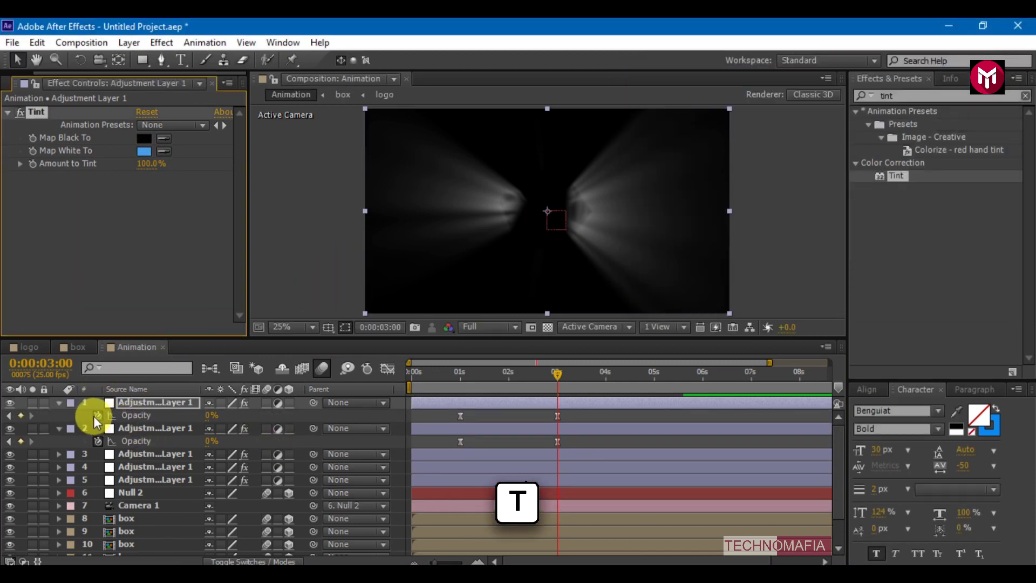
pyautogui.click(98, 415)
pyautogui.click(414, 372)
pyautogui.hotkey('alt', 'shift', 't')
pyautogui.click(210, 415)
pyautogui.write('10')
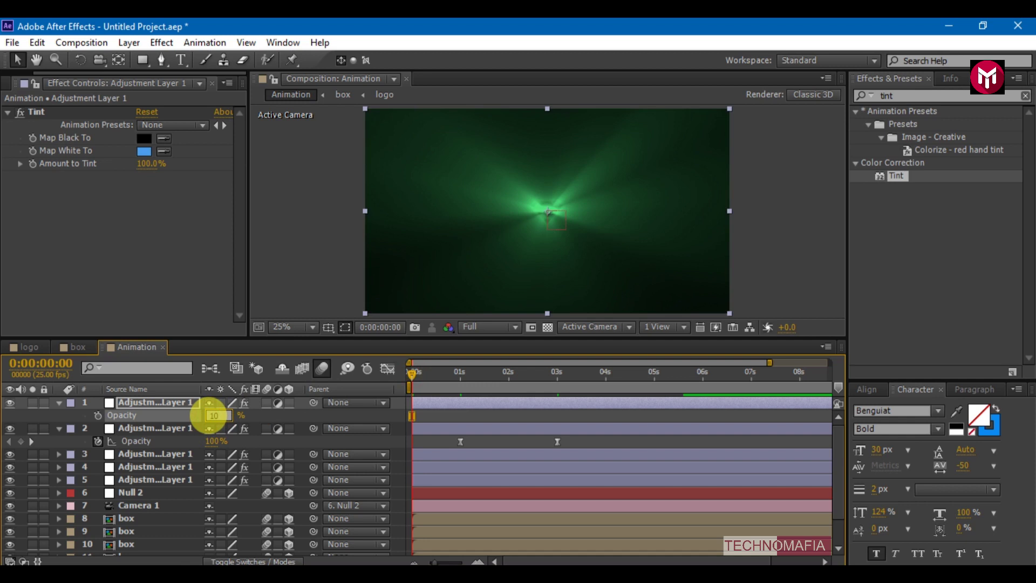
pyautogui.write('0')
pyautogui.press('Return')
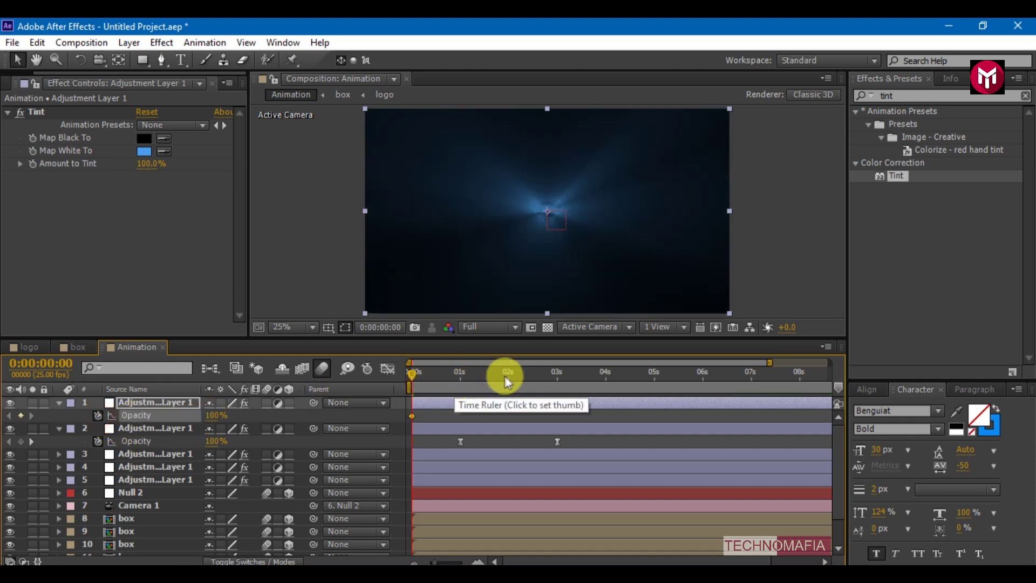
pyautogui.click(508, 377)
pyautogui.click(211, 415)
pyautogui.write('0')
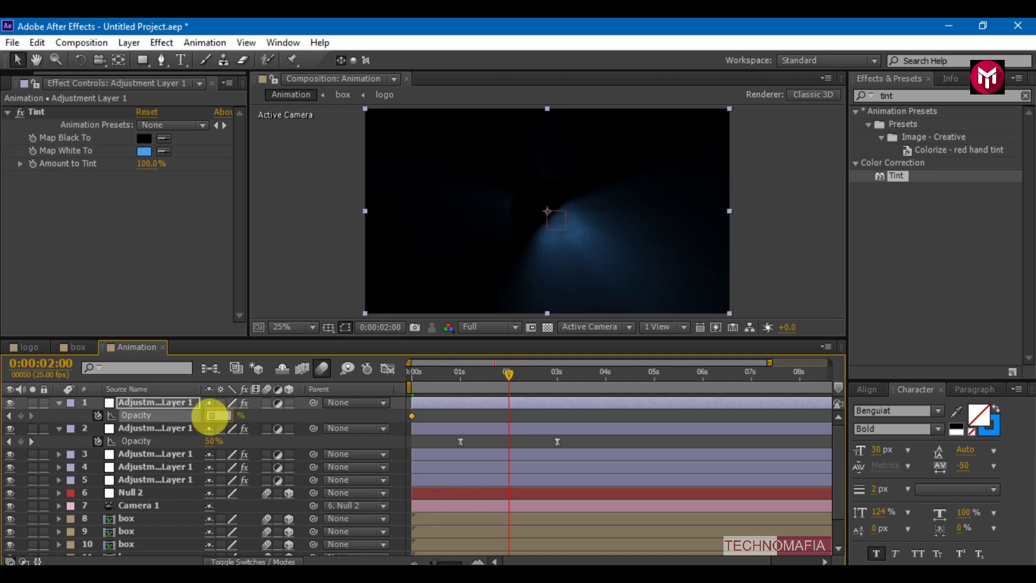
pyautogui.press('Return')
# Easy Ease both Opacity keyframes and collapse the top two layers.
pyautogui.moveTo(519, 412); pyautogui.dragTo(410, 417)
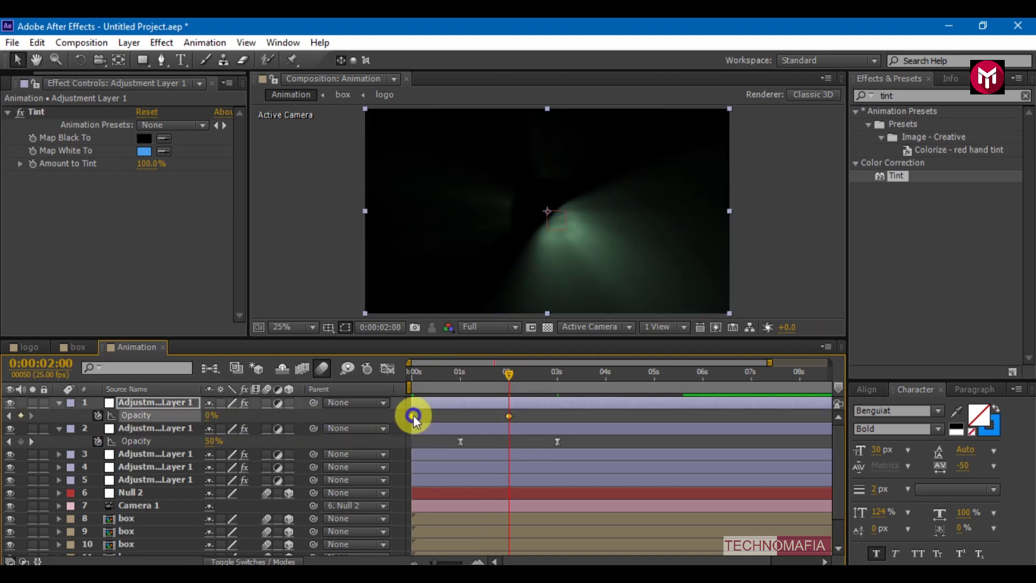
pyautogui.rightClick(413, 416)
pyautogui.moveTo(546, 406)
pyautogui.click(620, 436)
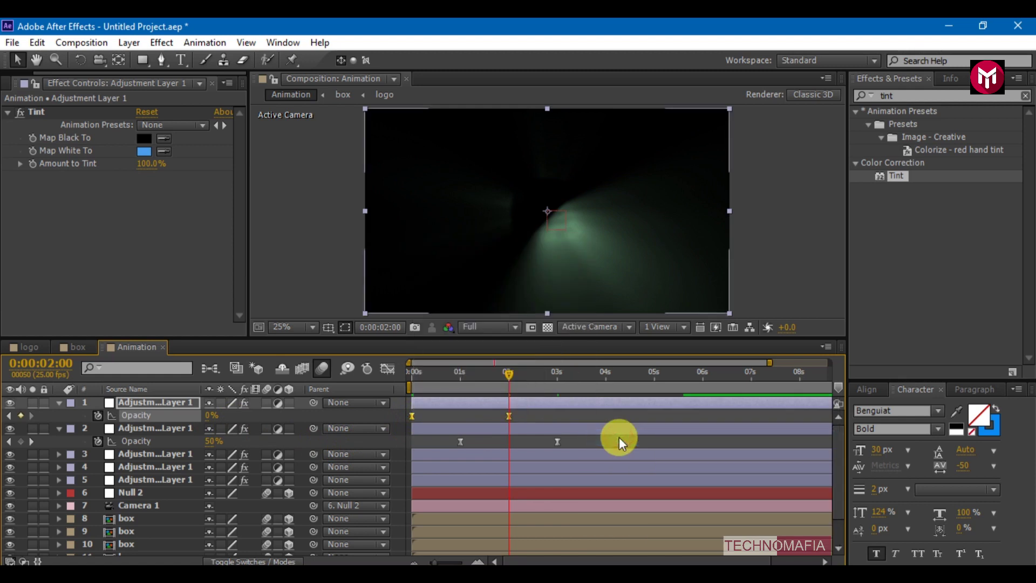
pyautogui.click(410, 377)
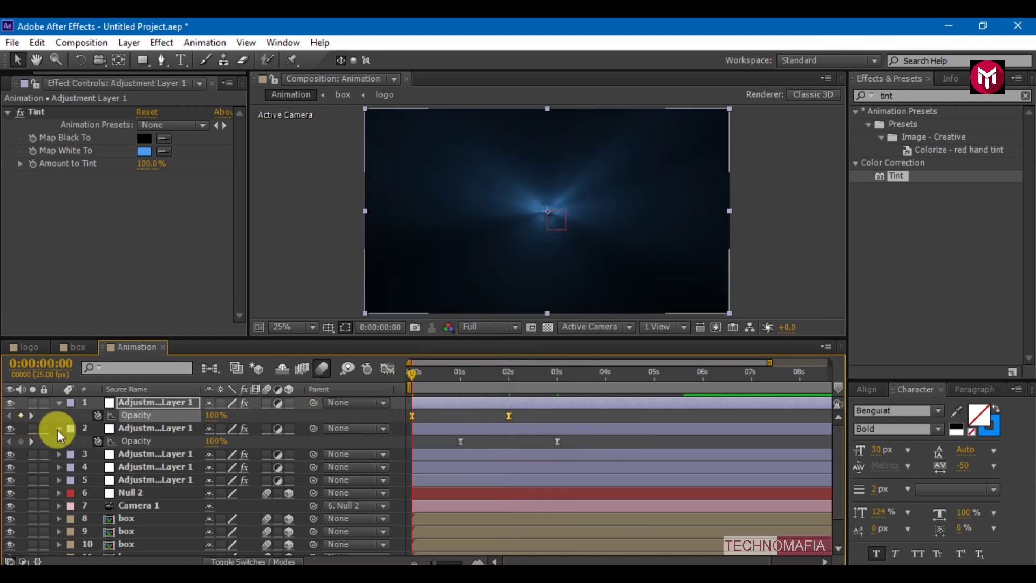
pyautogui.click(59, 428)
pyautogui.click(59, 402)
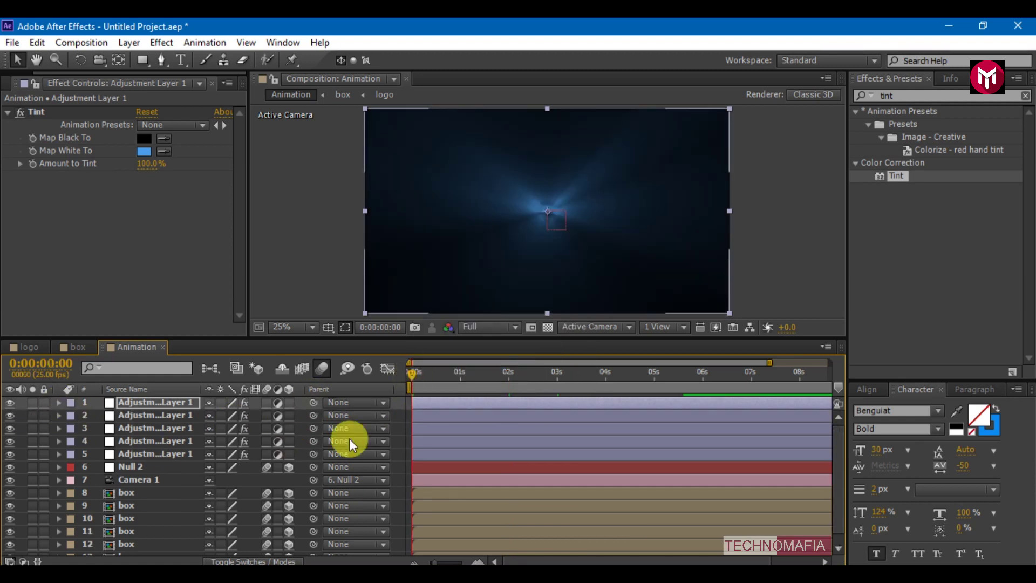
# Drag the logo composition from the Project panel to the top of the layer stack.
pyautogui.hotkey('ctrl', '0')
pyautogui.click(80, 310)
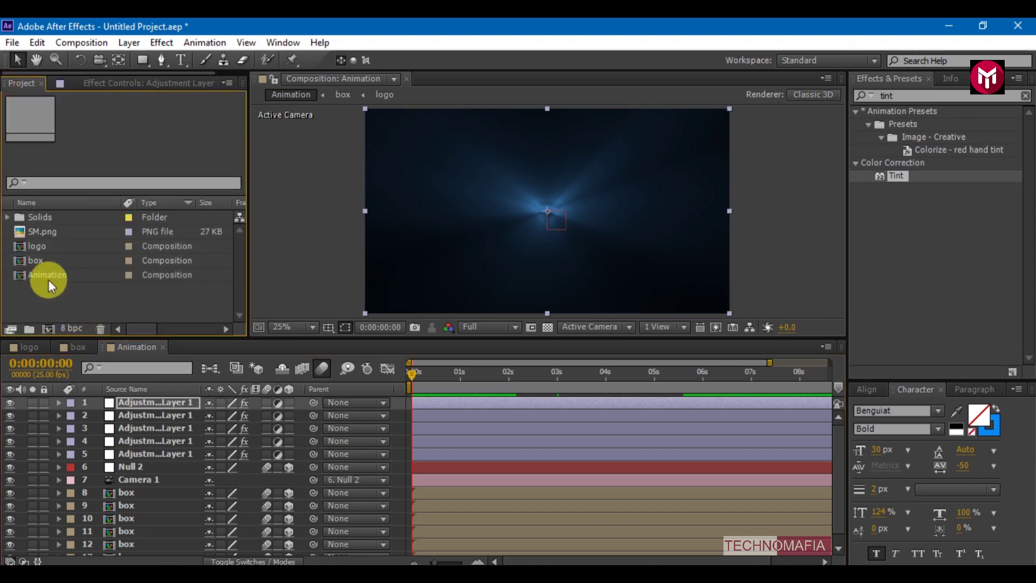
pyautogui.moveTo(38, 248); pyautogui.dragTo(125, 406)
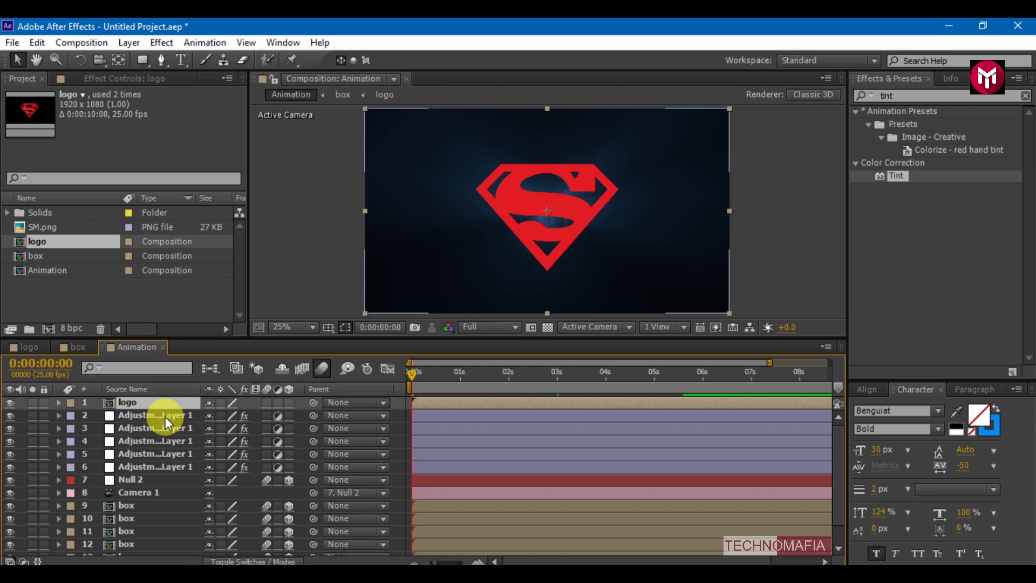
# Keyframe the logo's Scale at 0:00:06:02, typing 50 then scrubbing down to 47%.
pyautogui.press('s')
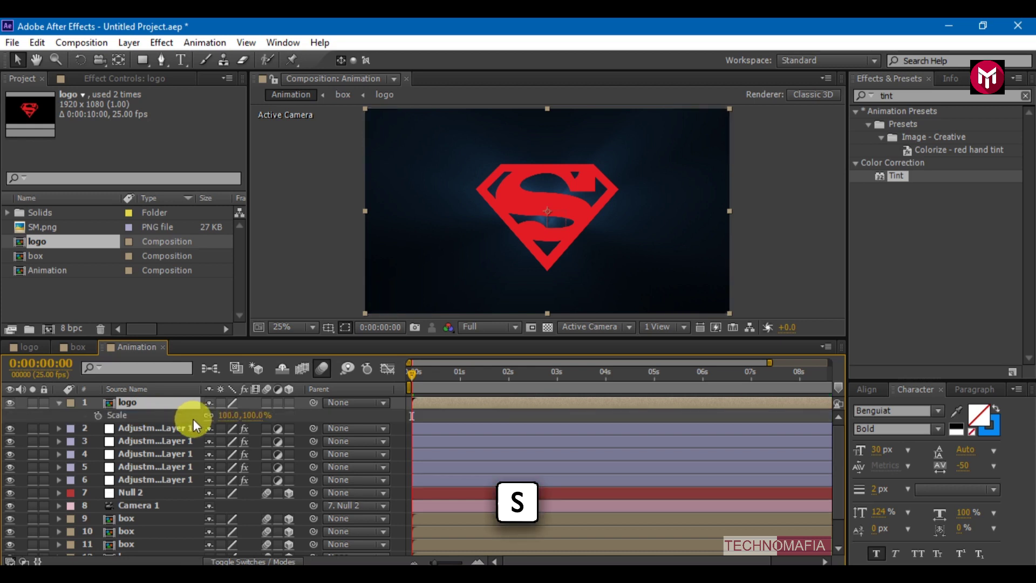
pyautogui.click(740, 377)
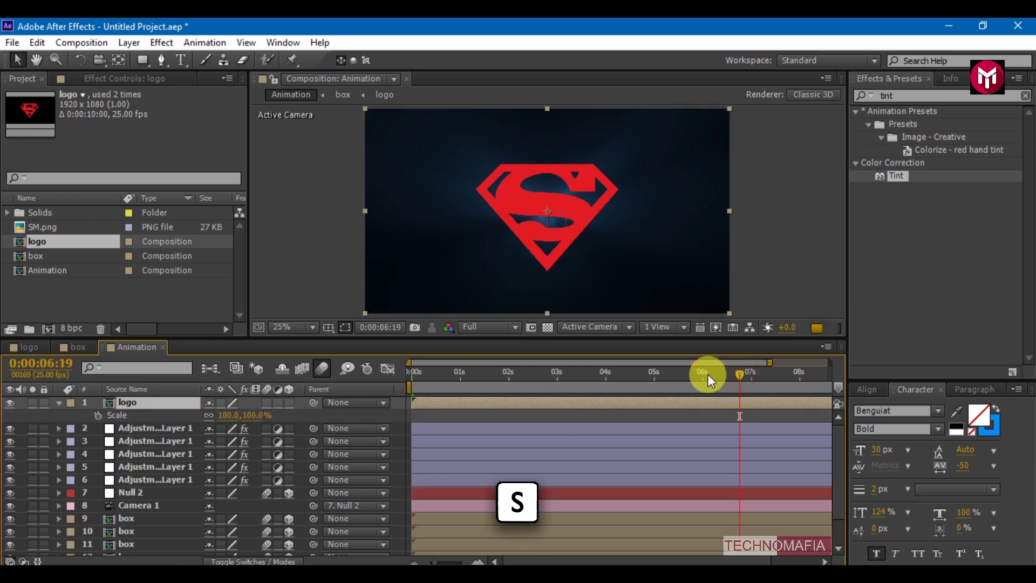
pyautogui.click(707, 374)
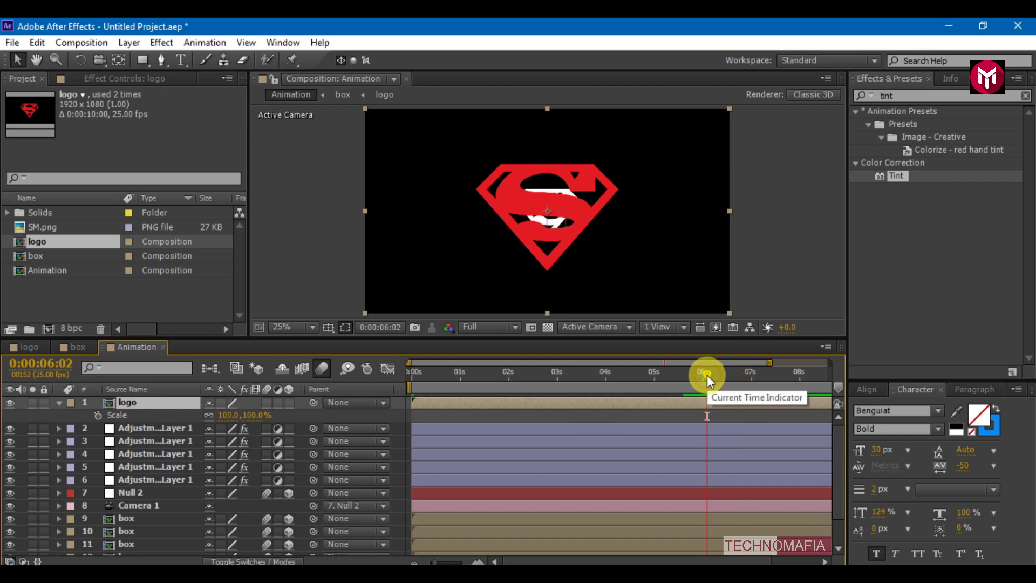
pyautogui.click(227, 415)
pyautogui.write('50')
pyautogui.press('Return')
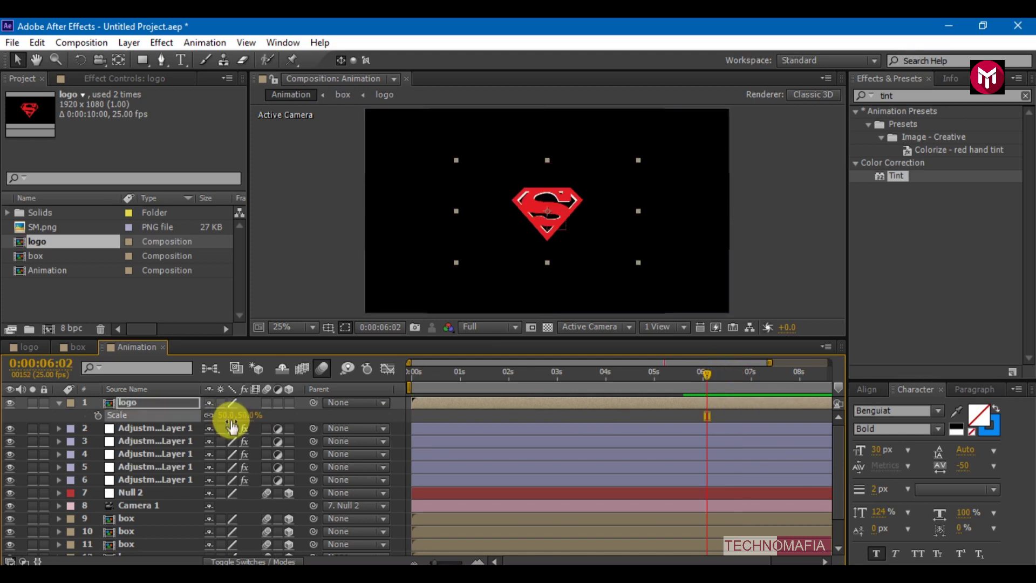
pyautogui.moveTo(219, 417); pyautogui.dragTo(216, 417)
pyautogui.press('t')
pyautogui.press('t')
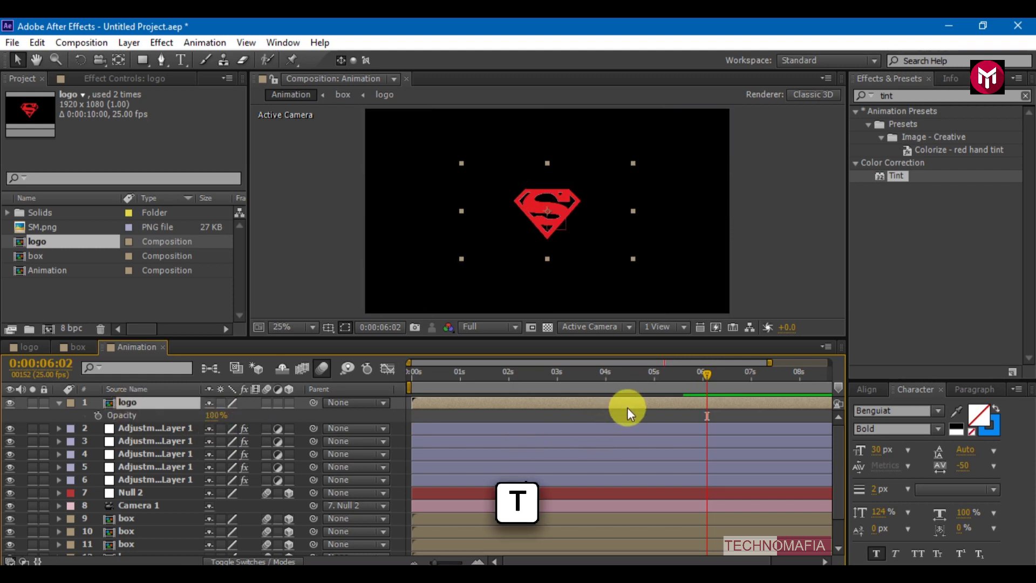
# Keyframe the logo's Opacity from 0% at 5s to 100% at 7s.
pyautogui.click(654, 373)
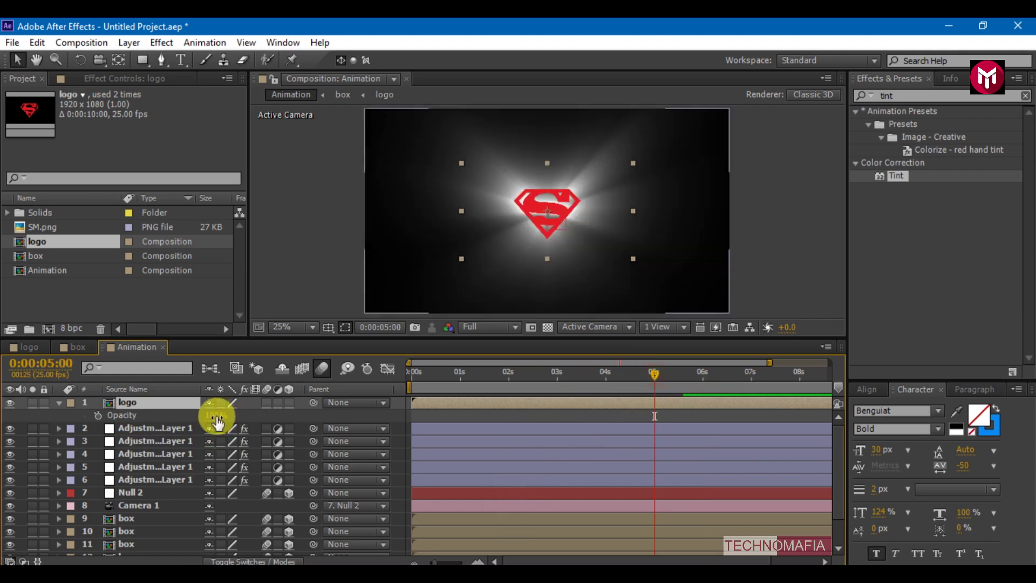
pyautogui.click(99, 416)
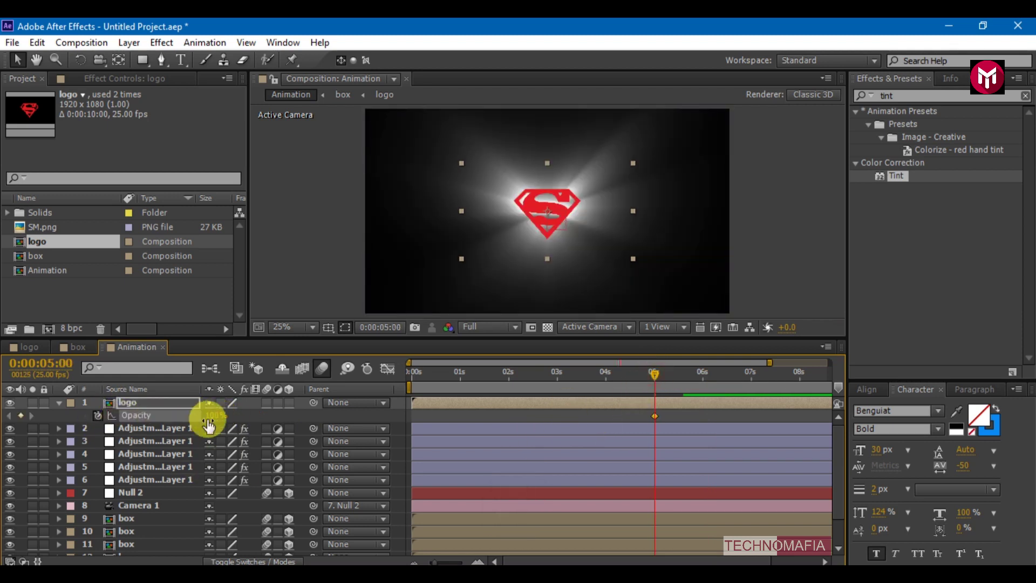
pyautogui.press('Return')
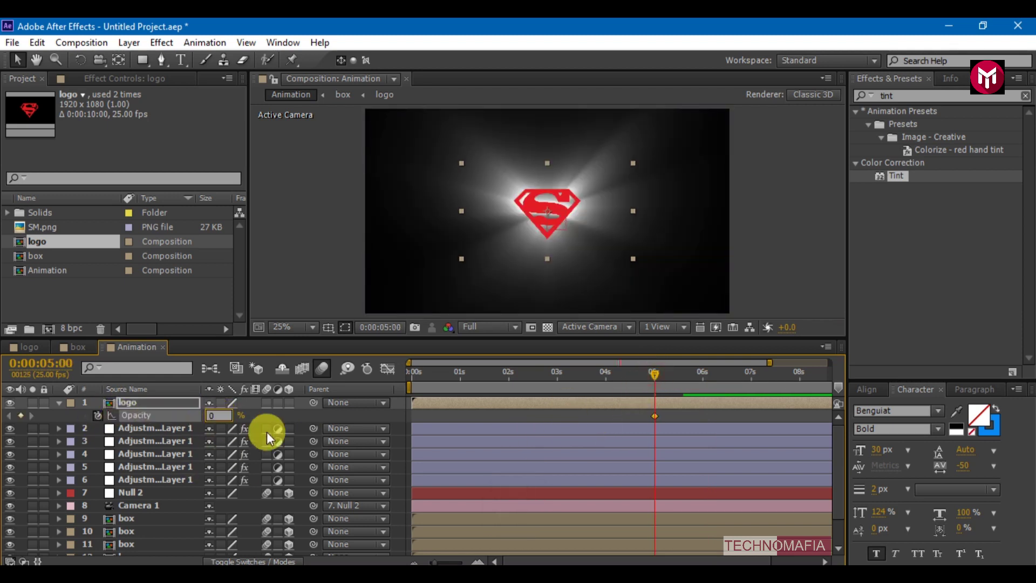
pyautogui.click(753, 371)
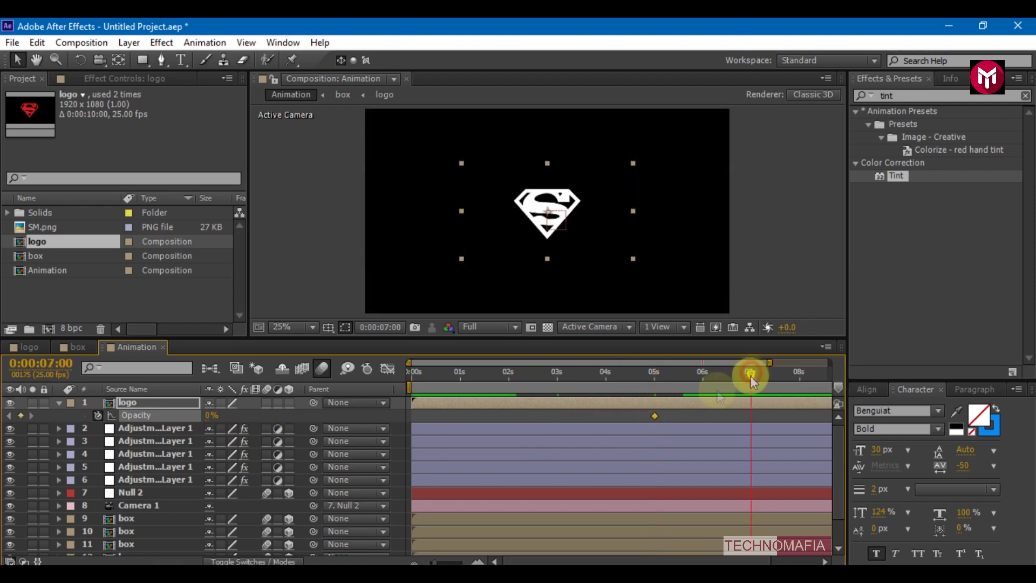
pyautogui.click(211, 416)
pyautogui.write('1')
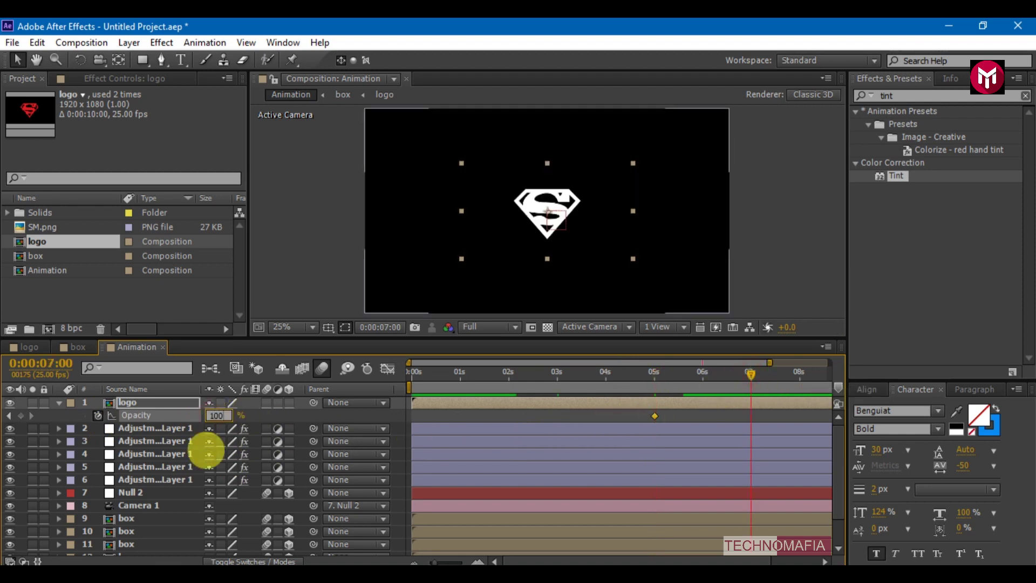
pyautogui.write('00')
pyautogui.press('Return')
# Easy Ease the logo's Opacity keyframes, tweak influence in the Graph Editor, and add an adjustment layer.
pyautogui.click(617, 425)
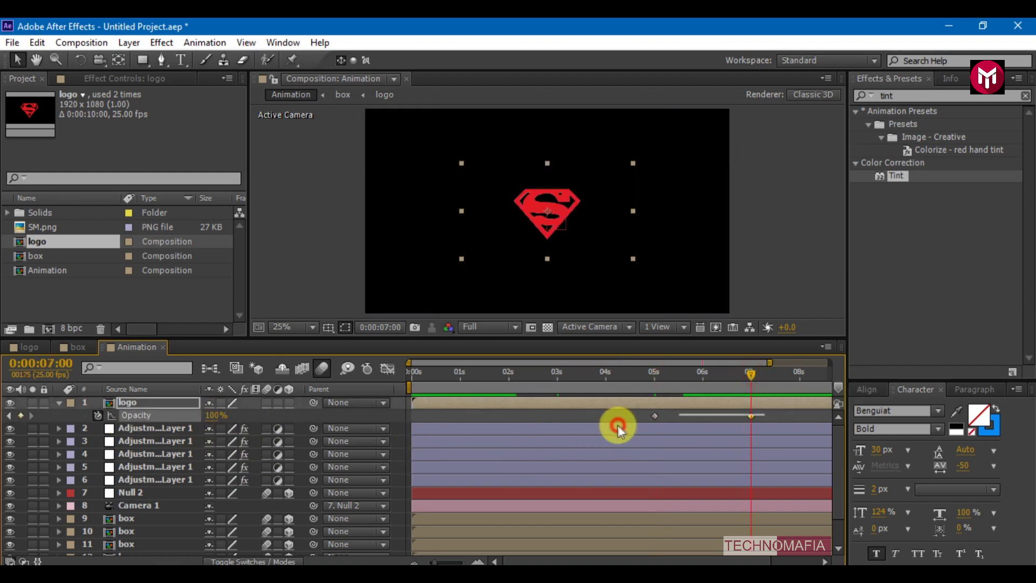
pyautogui.rightClick(655, 417)
pyautogui.moveTo(666, 408)
pyautogui.click(489, 441)
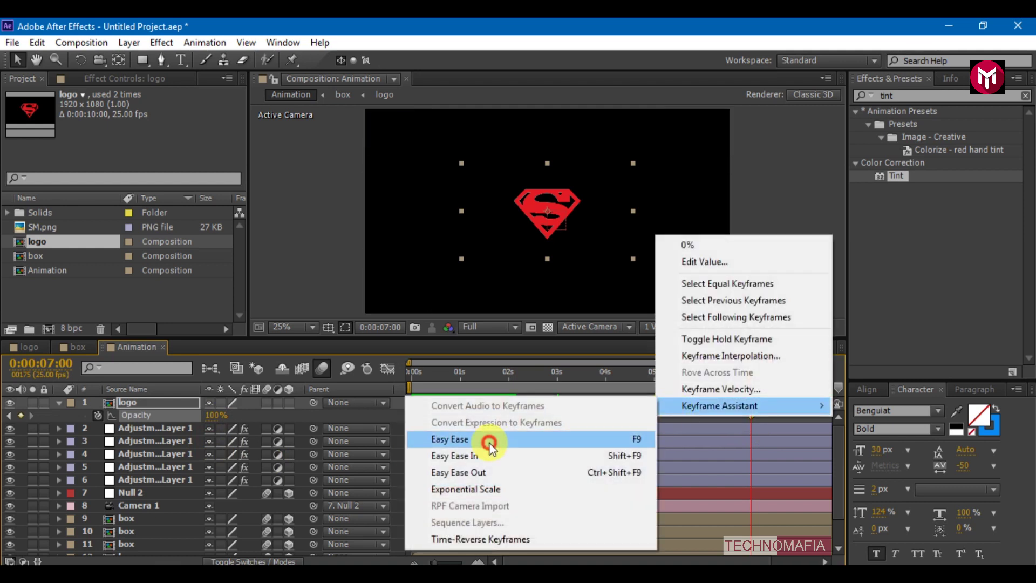
pyautogui.click(388, 368)
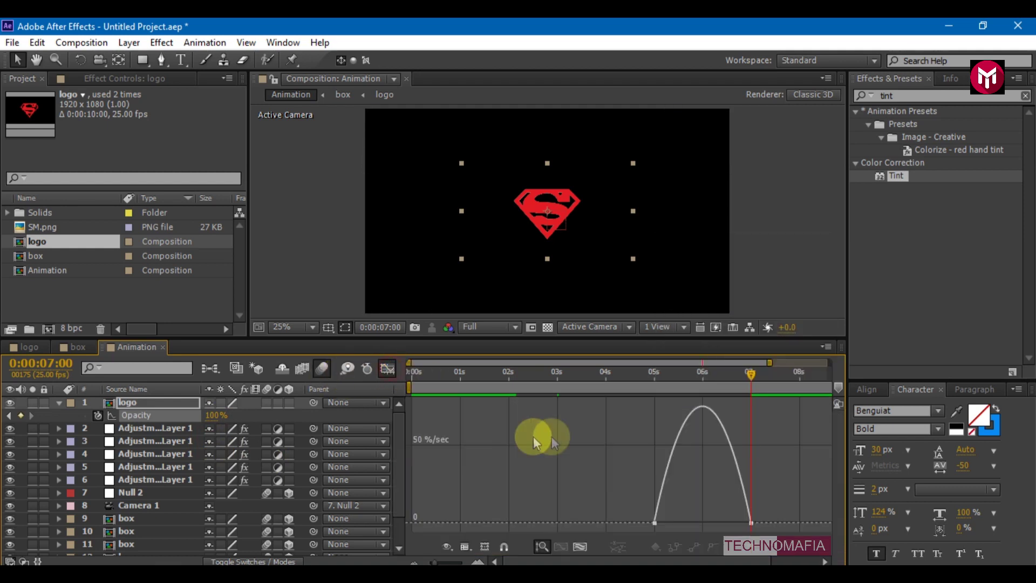
pyautogui.moveTo(759, 506); pyautogui.dragTo(675, 523)
pyautogui.click(731, 522)
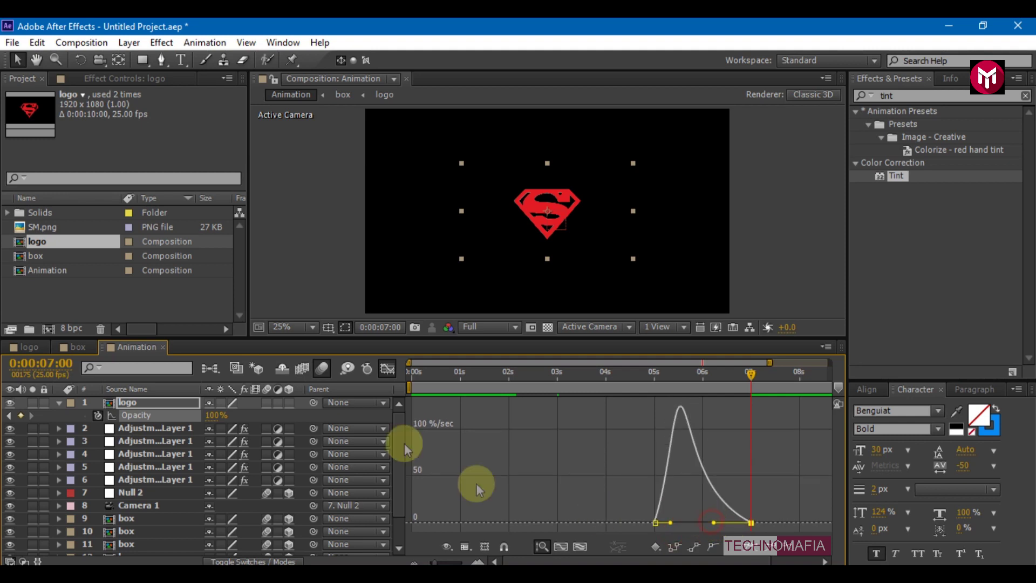
pyautogui.click(389, 368)
pyautogui.click(58, 403)
pyautogui.hotkey('ctrl', 'alt', 'y')
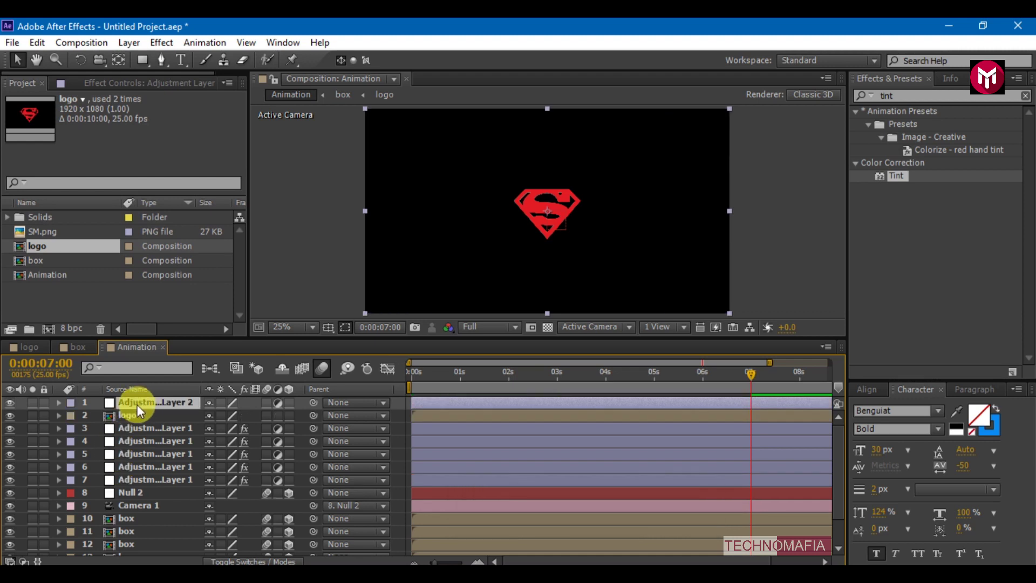
# Apply the Vibrance effect to Adjustment Layer 2.
pyautogui.click(883, 96)
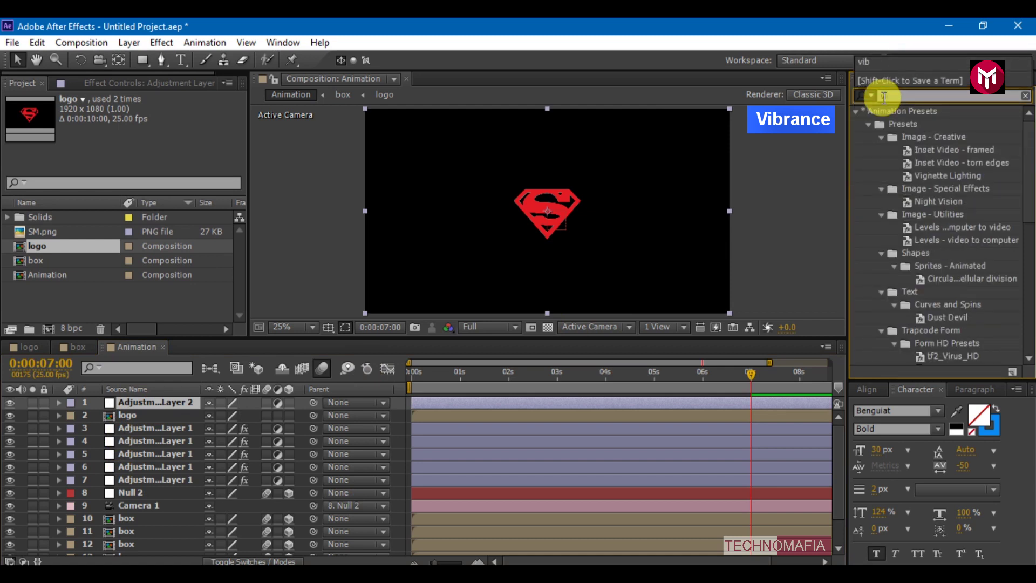
pyautogui.write('vibr')
pyautogui.moveTo(906, 124); pyautogui.dragTo(149, 90)
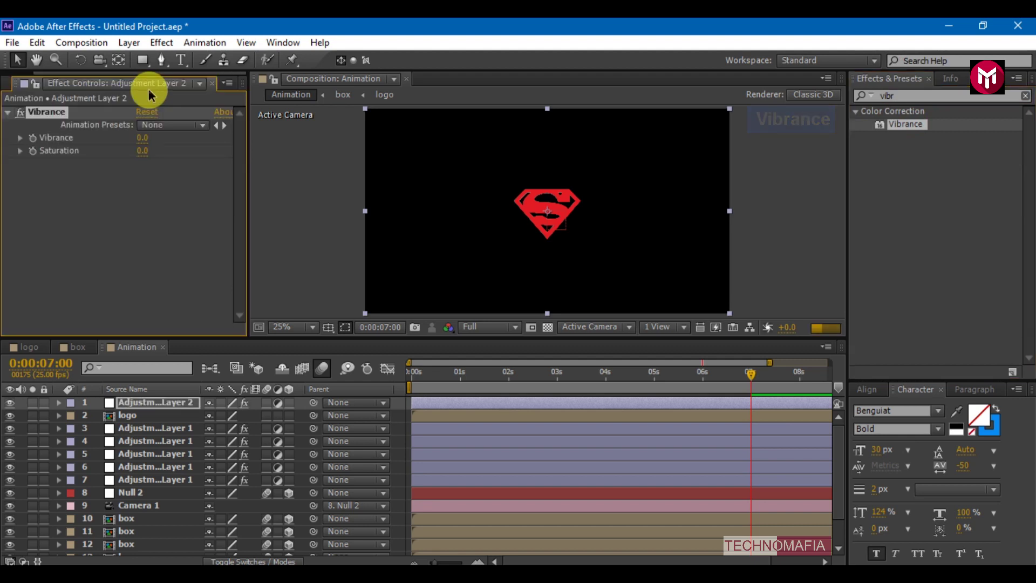
# Keyframe the adjustment layer's Opacity from 100% at 5s to 0% at 7s.
pyautogui.click(413, 374)
pyautogui.press('t')
pyautogui.click(655, 375)
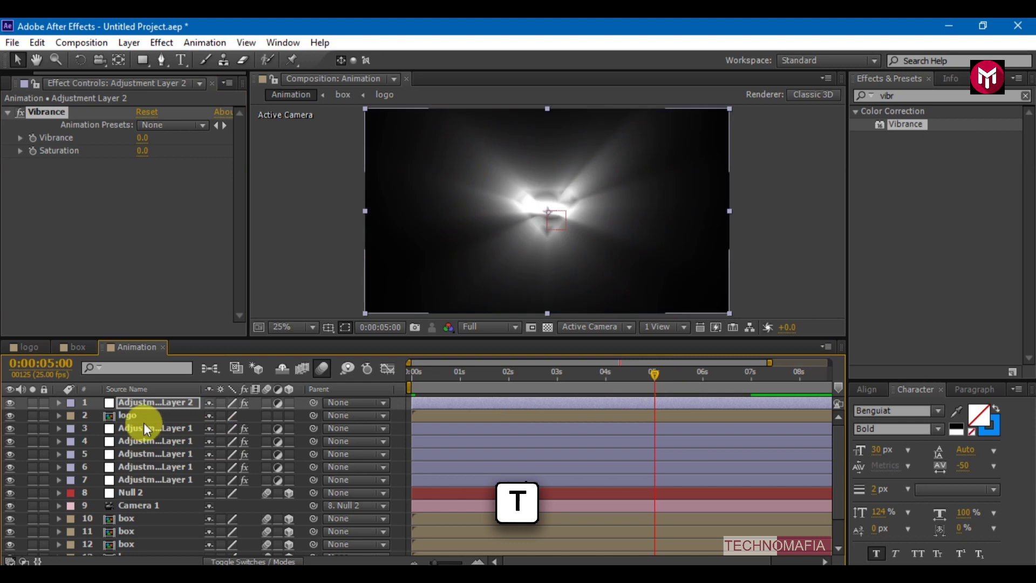
pyautogui.press('t')
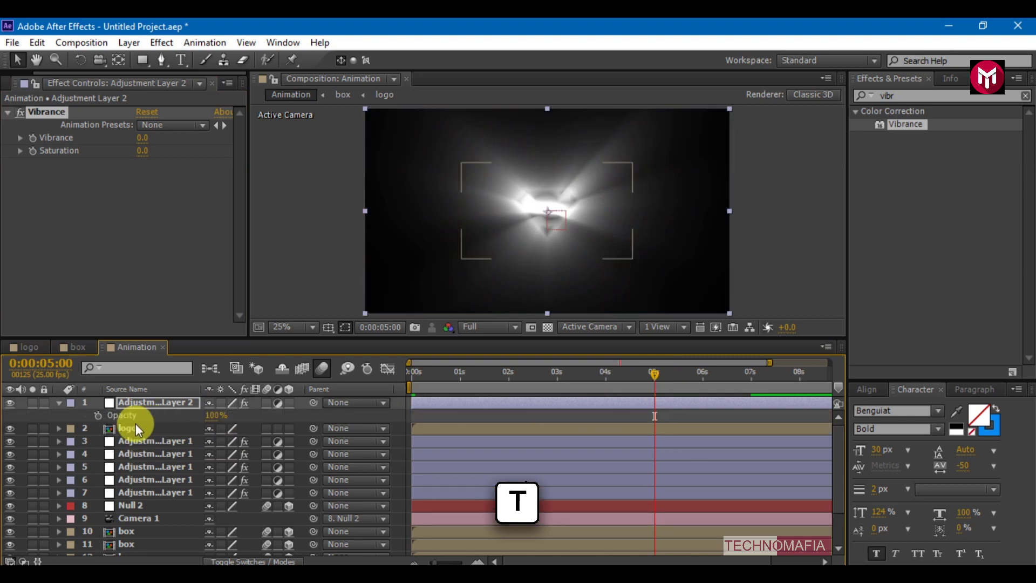
pyautogui.click(98, 416)
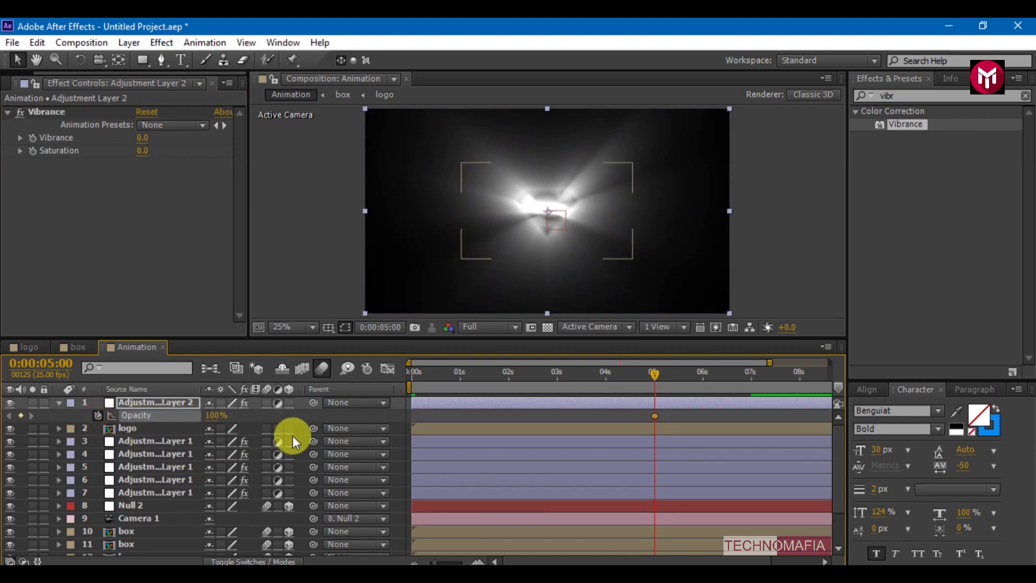
pyautogui.click(655, 416)
pyautogui.click(752, 374)
pyautogui.click(210, 417)
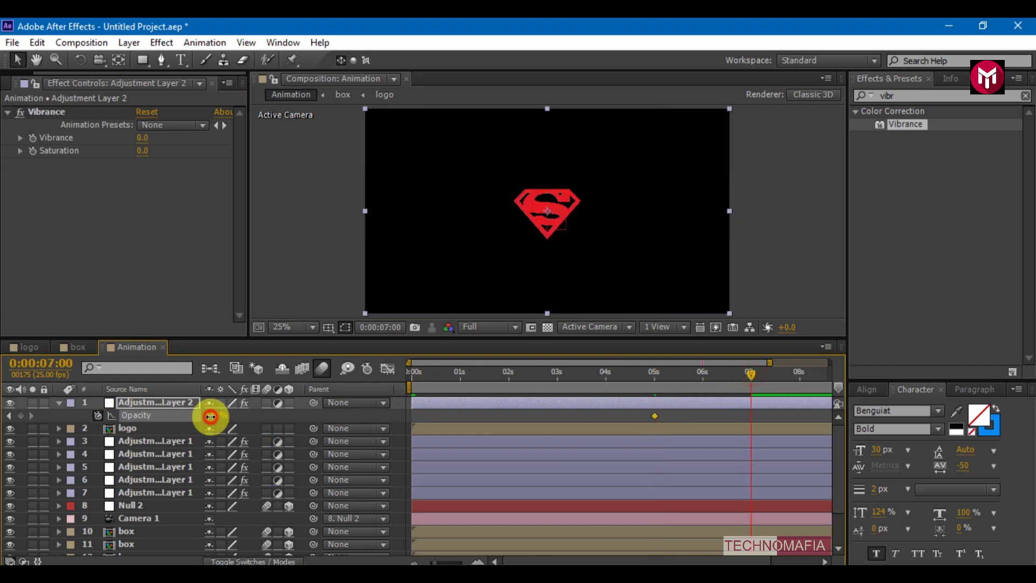
pyautogui.write('0')
pyautogui.press('Return')
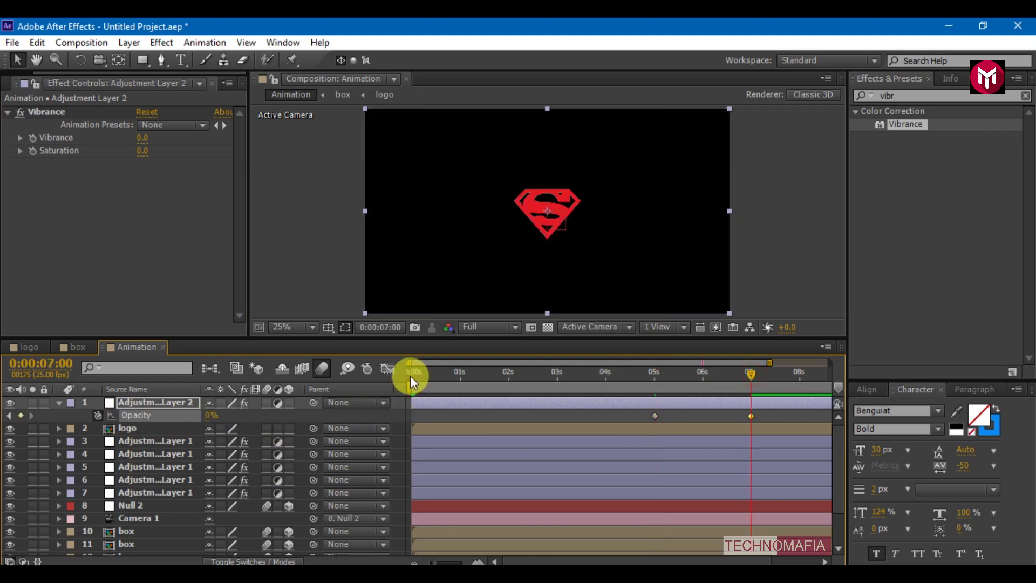
# Easy Ease both Opacity keyframes and collapse the adjustment layer.
pyautogui.click(410, 376)
pyautogui.moveTo(763, 416); pyautogui.dragTo(651, 417)
pyautogui.rightClick(653, 413)
pyautogui.moveTo(669, 403)
pyautogui.click(513, 436)
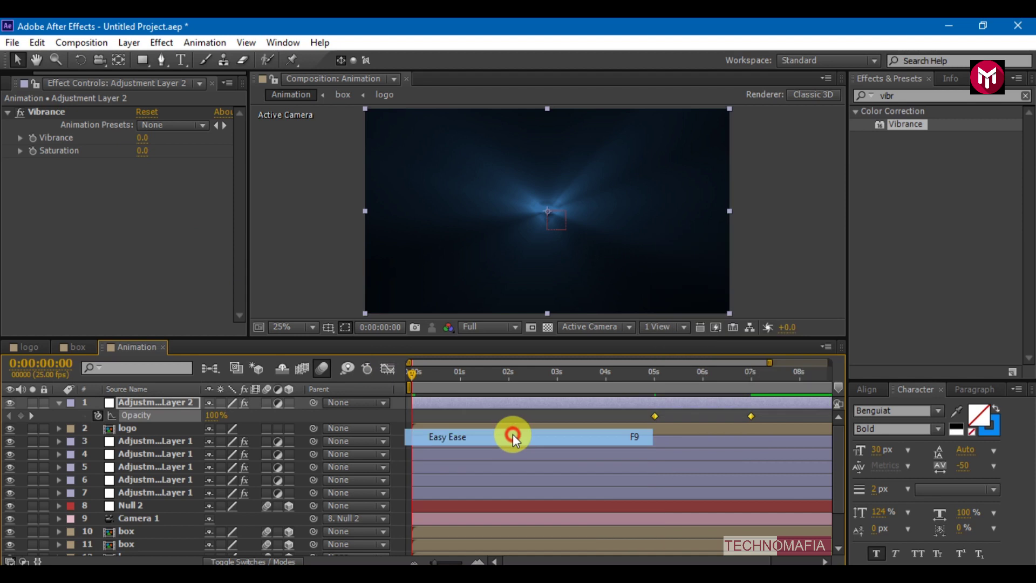
pyautogui.click(386, 369)
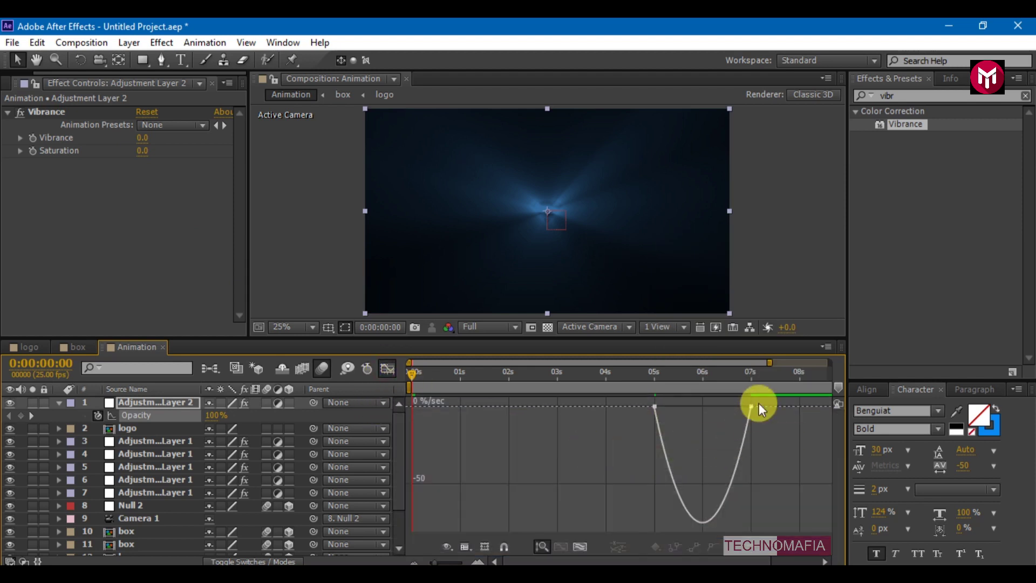
pyautogui.click(387, 369)
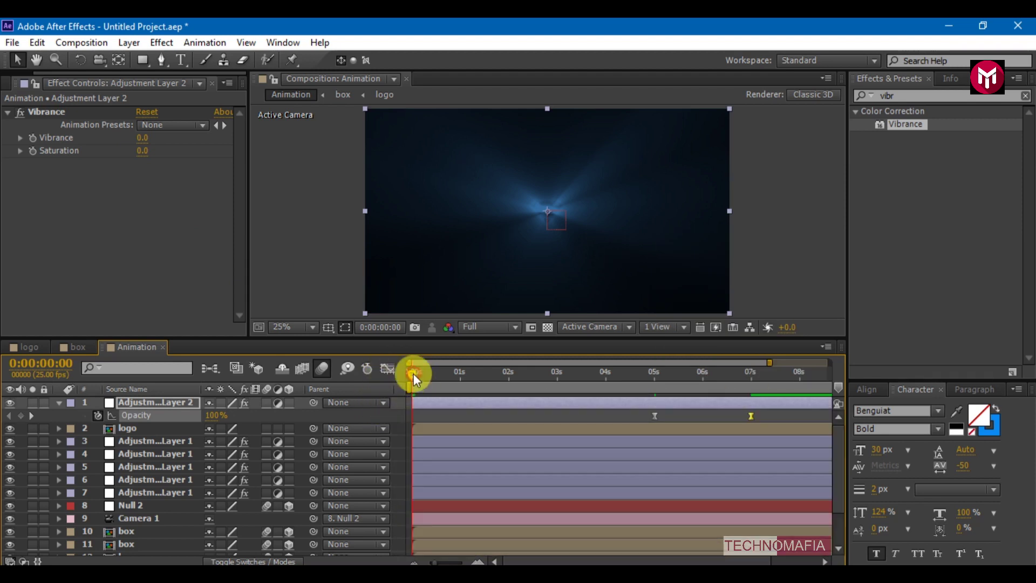
pyautogui.click(58, 402)
# Set the Vibrance Saturation to 100.
pyautogui.click(139, 155)
pyautogui.write('100')
pyautogui.press('Return')
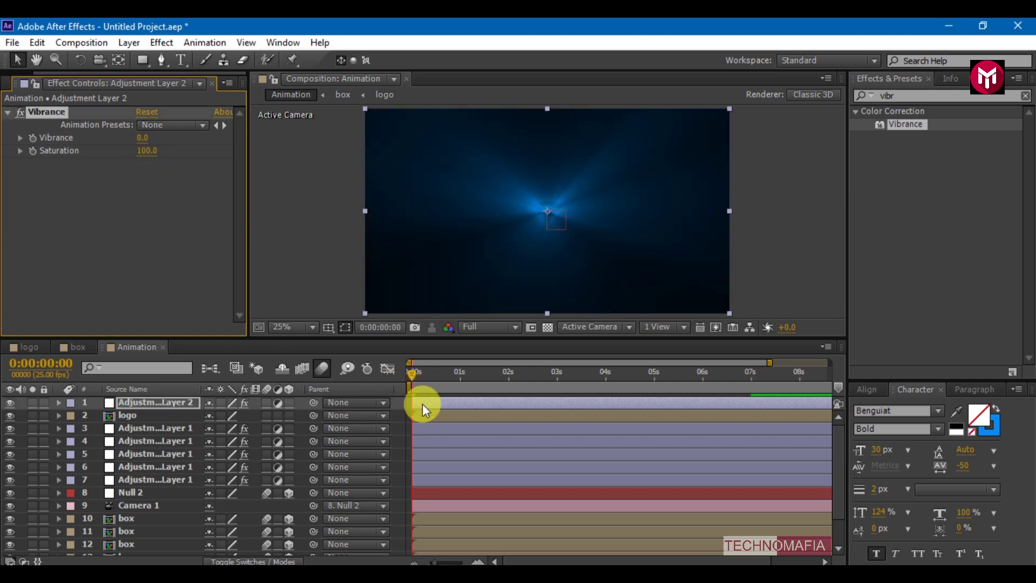
# Pre-compose all layers into a new composition named 'final'.
pyautogui.click(129, 417)
pyautogui.moveTo(134, 432); pyautogui.dragTo(128, 534)
pyautogui.rightClick(128, 534)
pyautogui.click(157, 419)
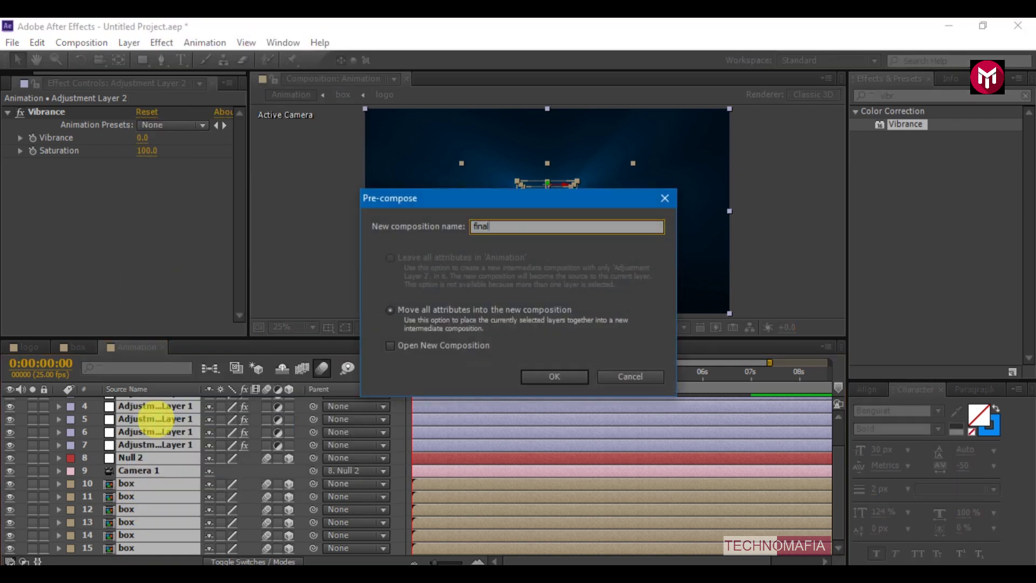
pyautogui.write('final')
pyautogui.press('Return')
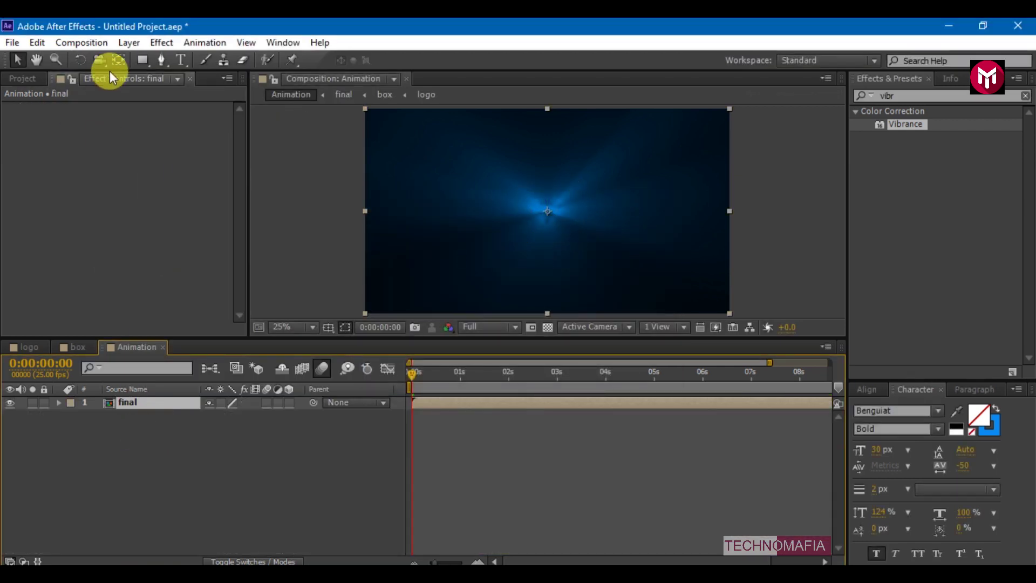
# Draw a rectangular mask over the frame on the final layer and preview from the start.
pyautogui.click(142, 60)
pyautogui.click(329, 328)
pyautogui.moveTo(344, 115); pyautogui.dragTo(743, 301)
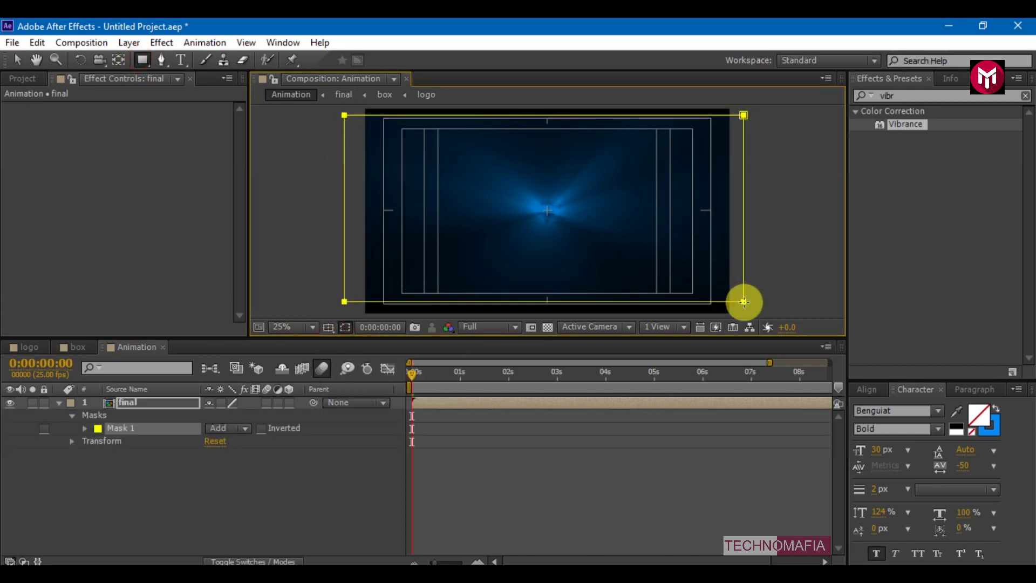
pyautogui.click(262, 472)
pyautogui.click(409, 372)
pyautogui.press('space')
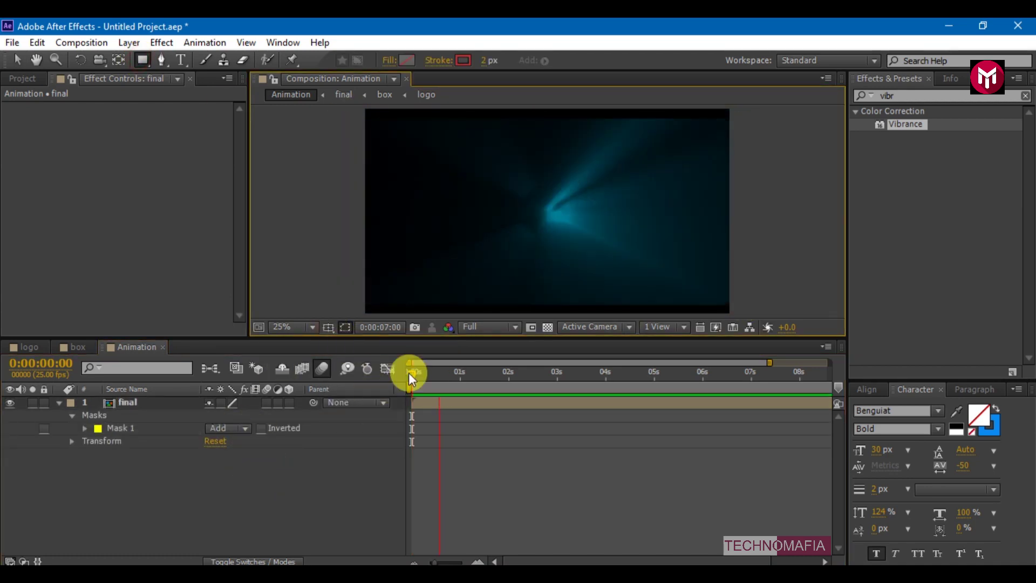